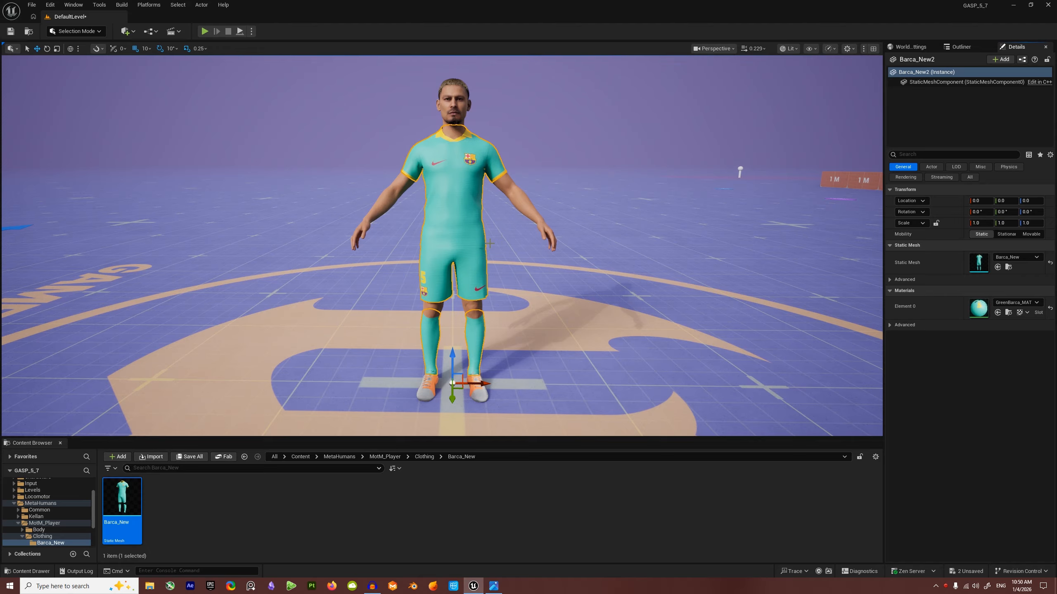
Step: Delete the Barca_New2 actor from the level so the arena floor is empty
key("Escape")
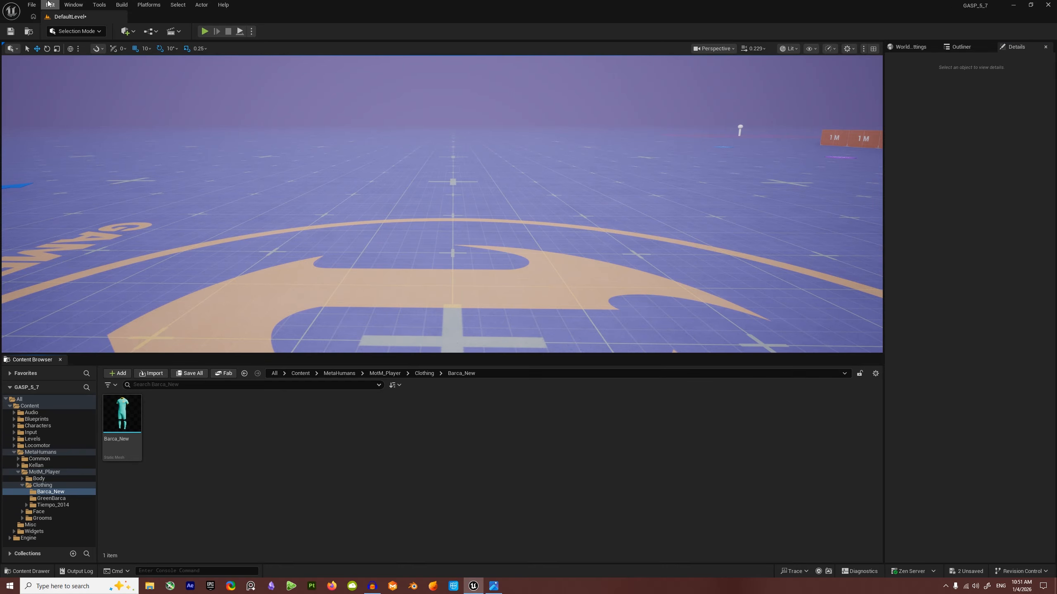
left_click(32, 5)
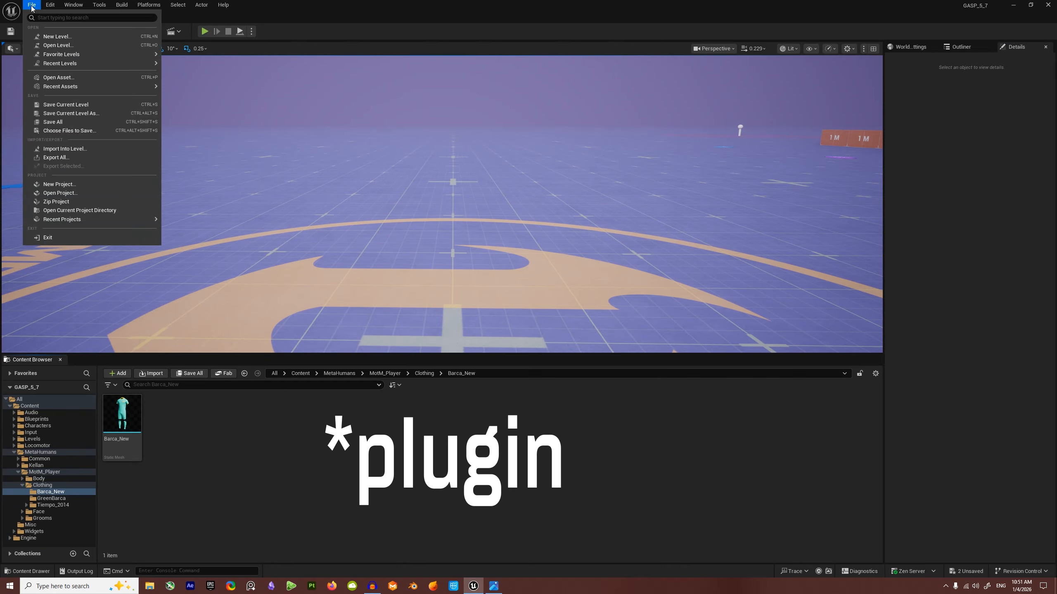
mouse_move(50, 5)
left_click(80, 146)
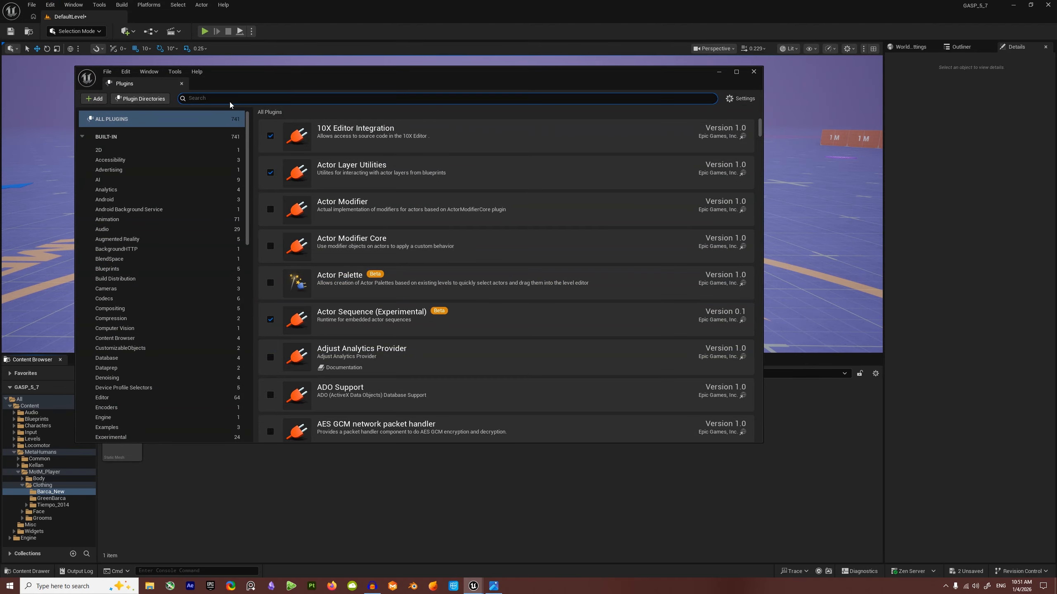
type("chaos")
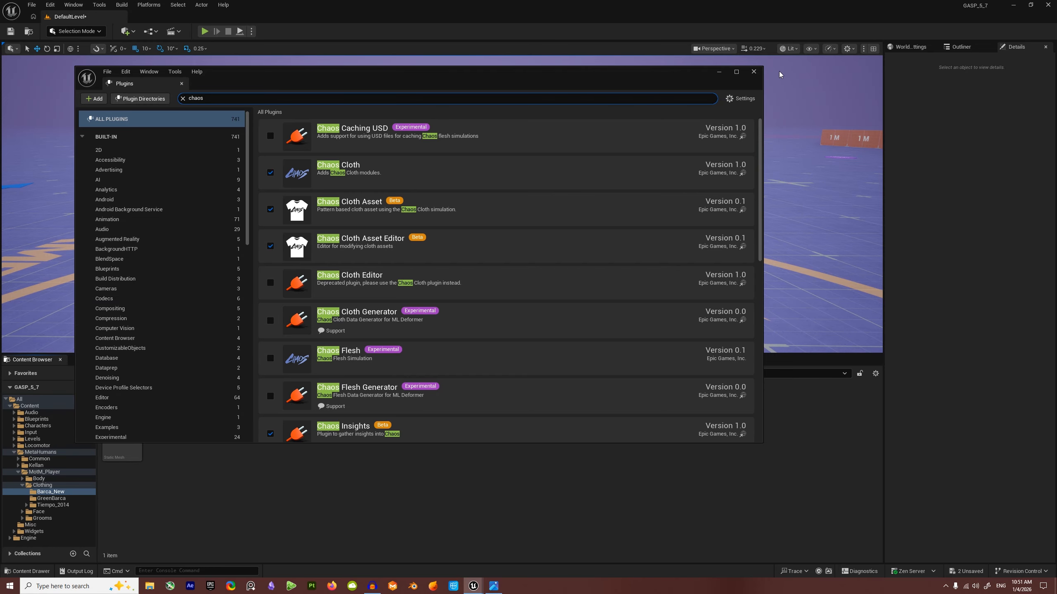
left_click(754, 71)
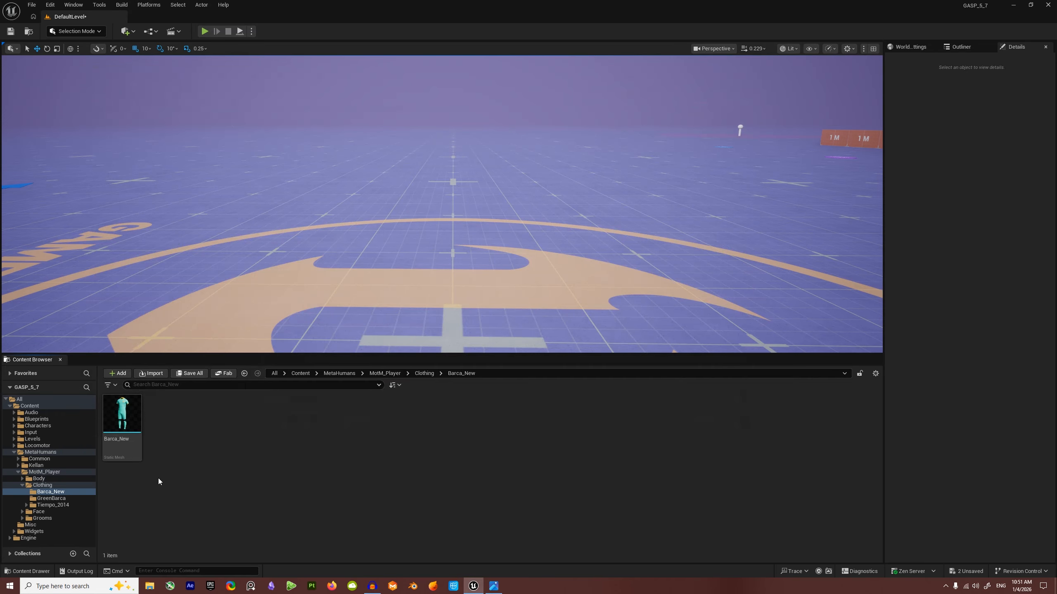
Step: Create a new ClothAsset in the Barca_New folder named CA_BarcaNewSimple
right_click(179, 437)
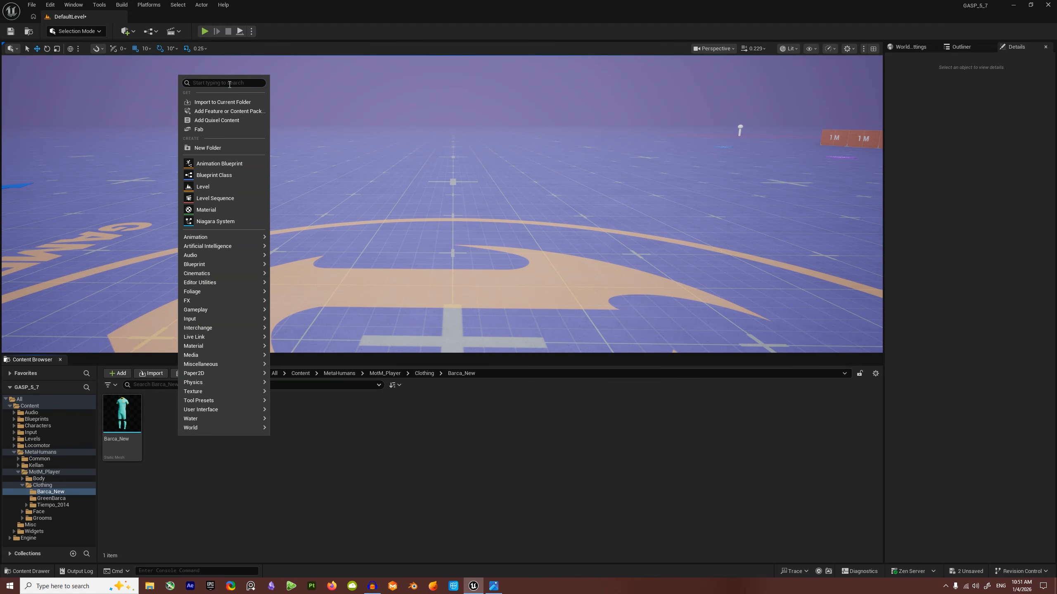
type("cloth")
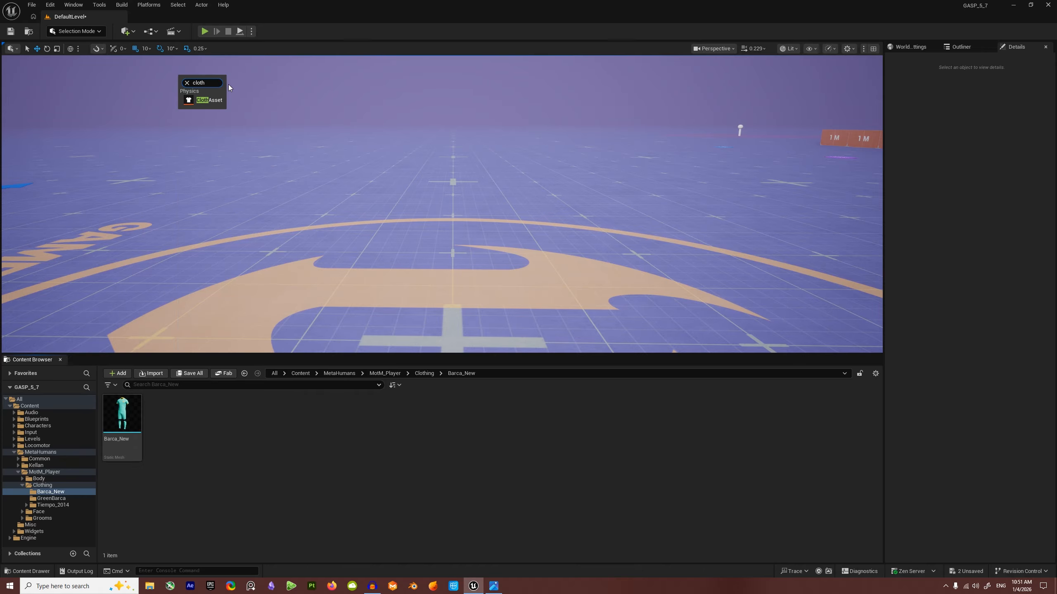
left_click(209, 100)
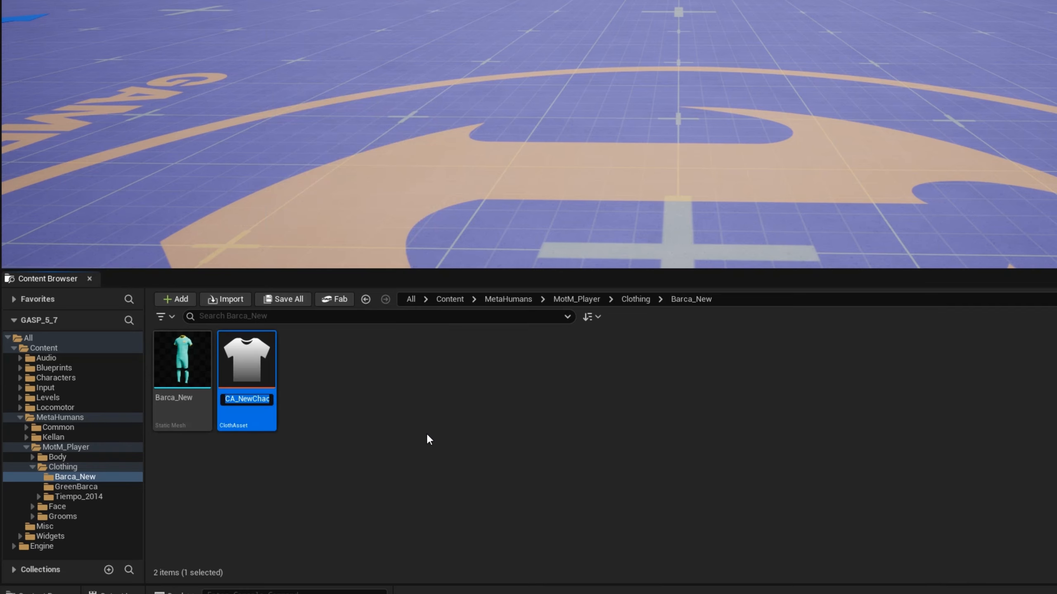
key("Right")
key("BackSpace")
key("BackSpace")
key("BackSpace")
key("BackSpace")
key("BackSpace")
key("BackSpace")
key("BackSpace")
key("BackSpace")
key("BackSpace")
key("BackSpace")
key("BackSpace")
key("BackSpace")
key("BackSpace")
key("BackSpace")
key("BackSpace")
key("BackSpace")
key("BackSpace")
key("BackSpace")
type("BarcaNewS")
type("imple")
key("Return")
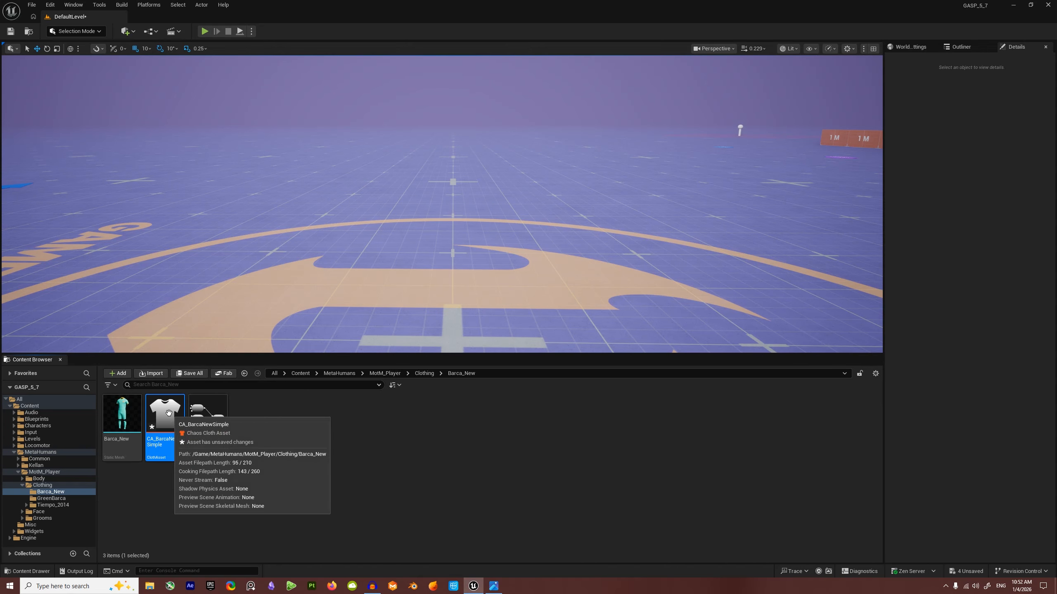
Step: Open CA_BarcaNewSimple and delete all the default template nodes in its Dataflow graph
double_click(168, 413)
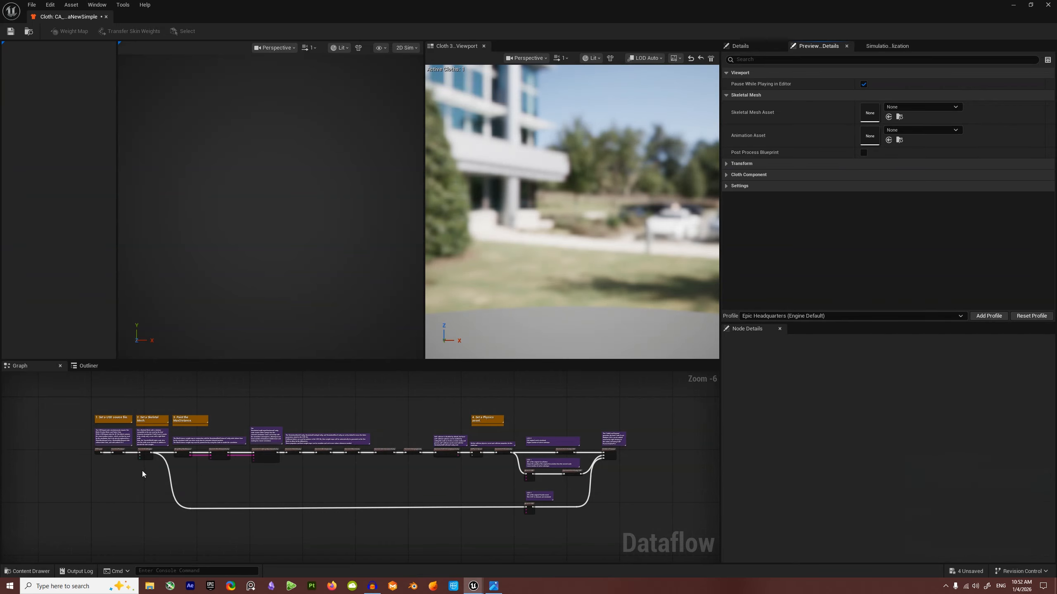
left_click_drag(52, 398, 641, 537)
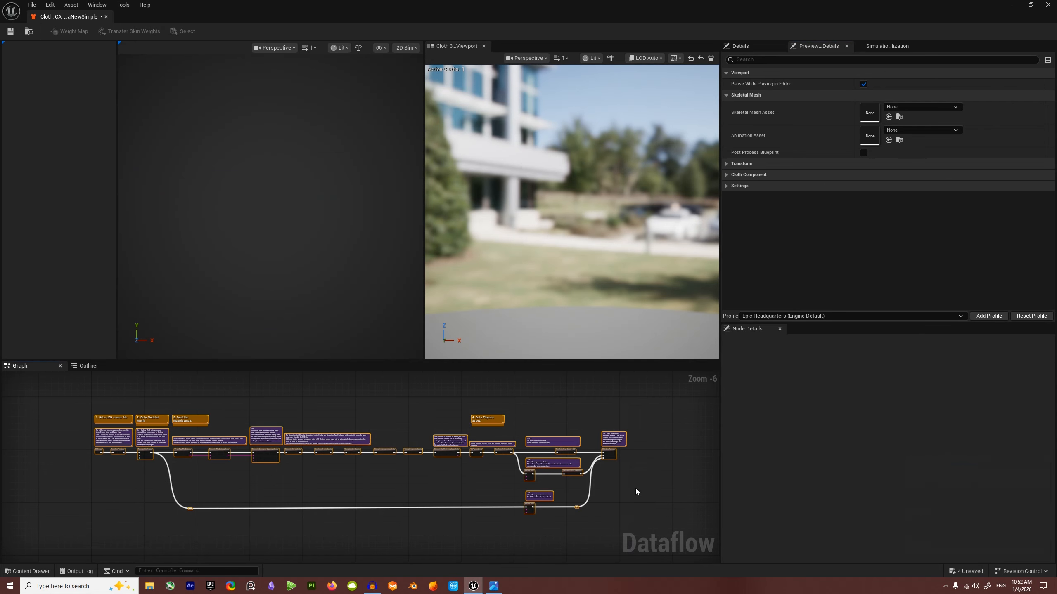
key("Delete")
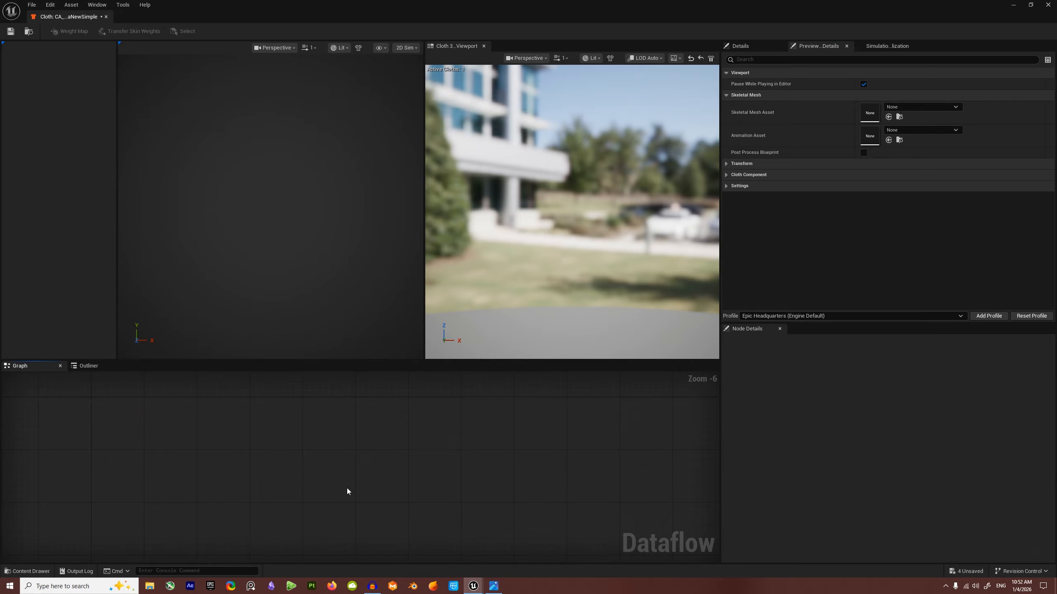
scroll(97, 470, "up", 2)
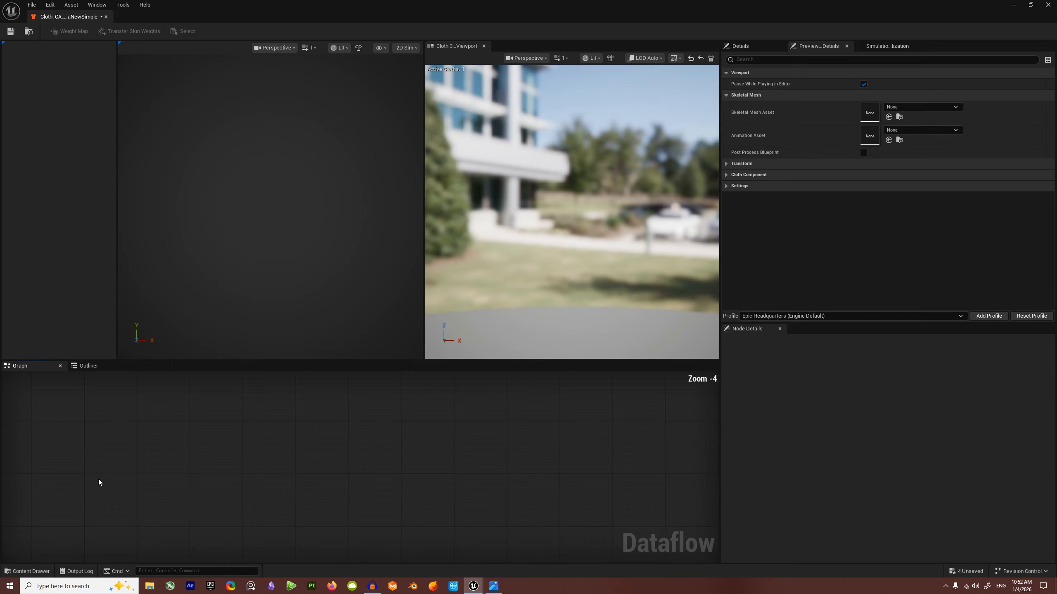
Step: Add a StaticMeshImport node with its Static Mesh set to Barca_New
right_click(55, 471)
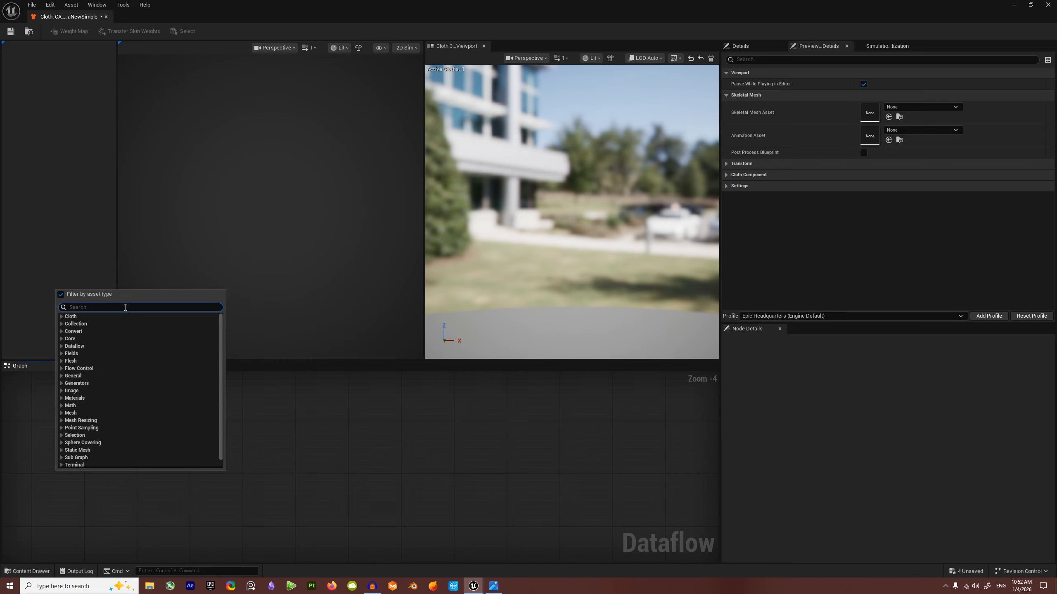
type("meshim")
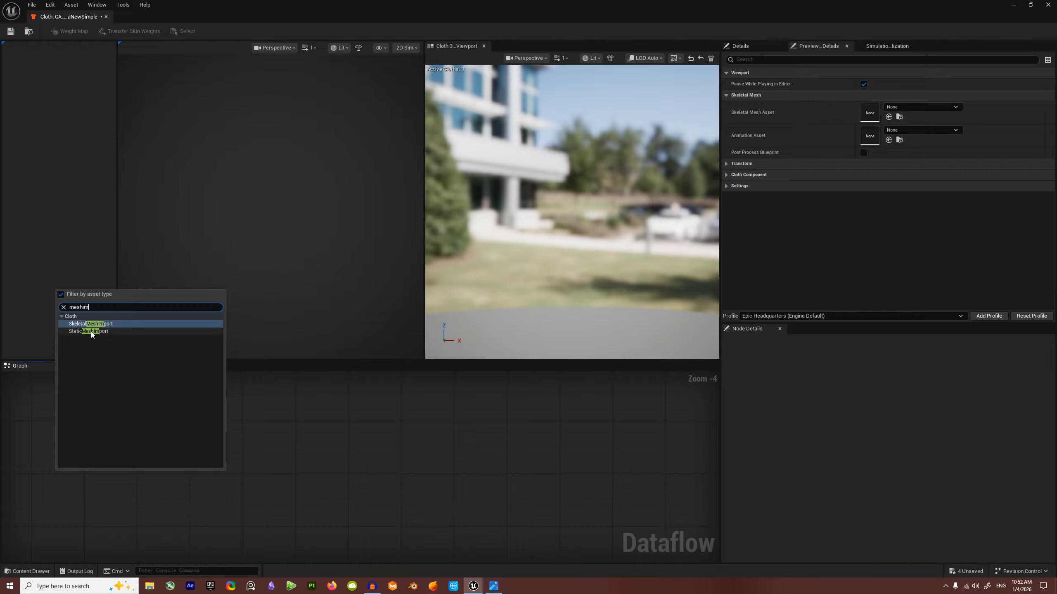
left_click(91, 332)
scroll(101, 475, "up", 4)
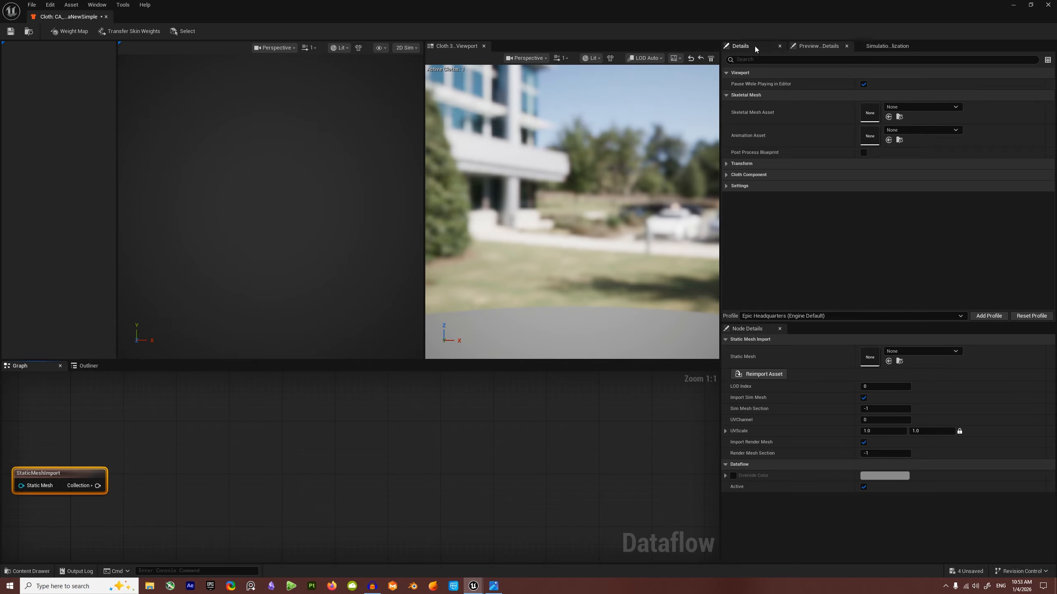
left_click(887, 46)
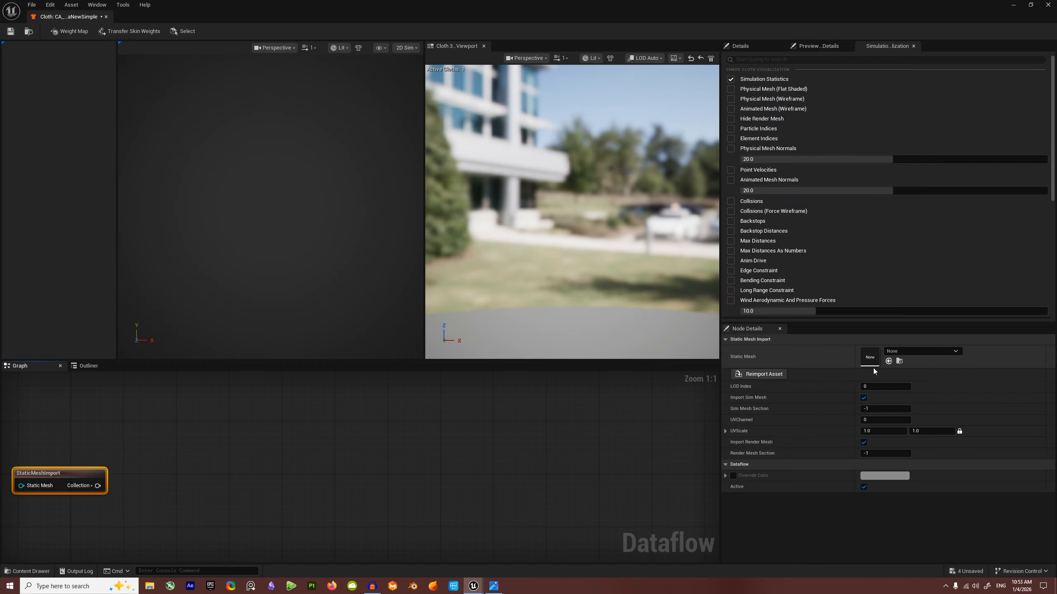
left_click(935, 351)
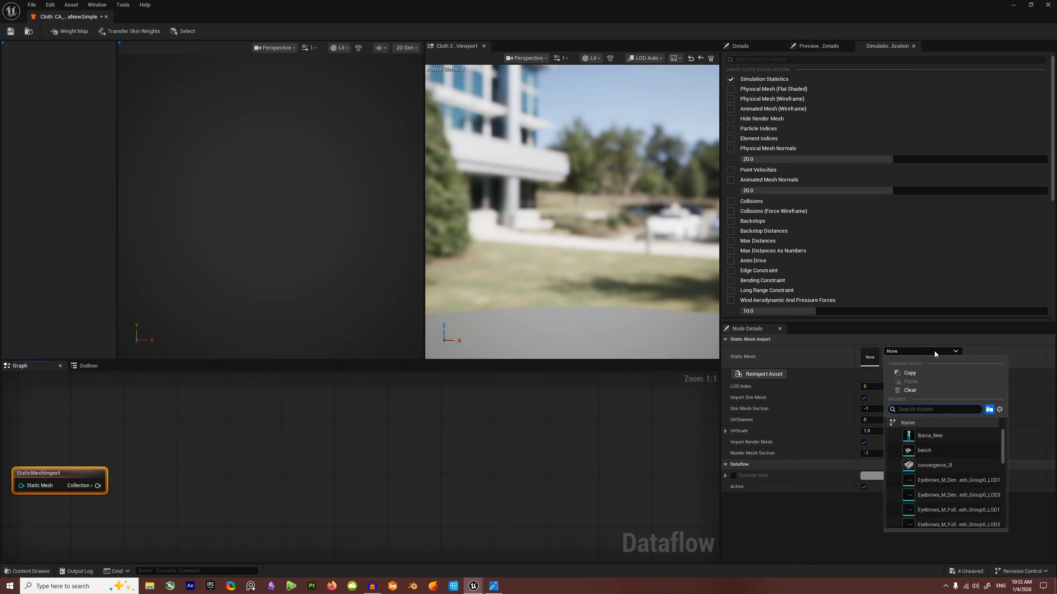
left_click(931, 435)
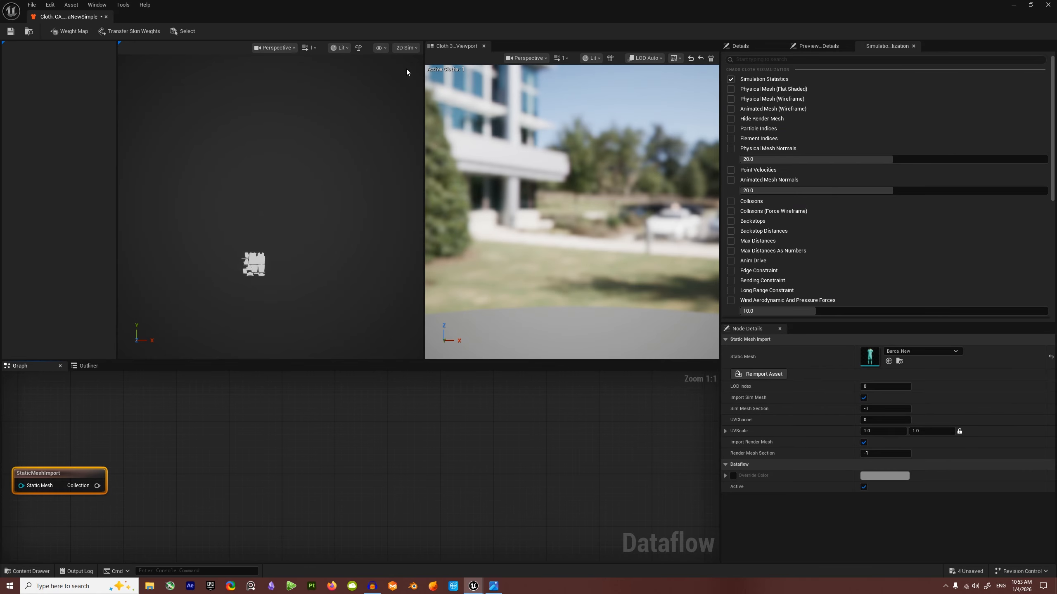
Step: Compare the 3D Sim and render mesh previews of the kit, ending on 3D Sim
left_click(406, 48)
left_click(415, 70)
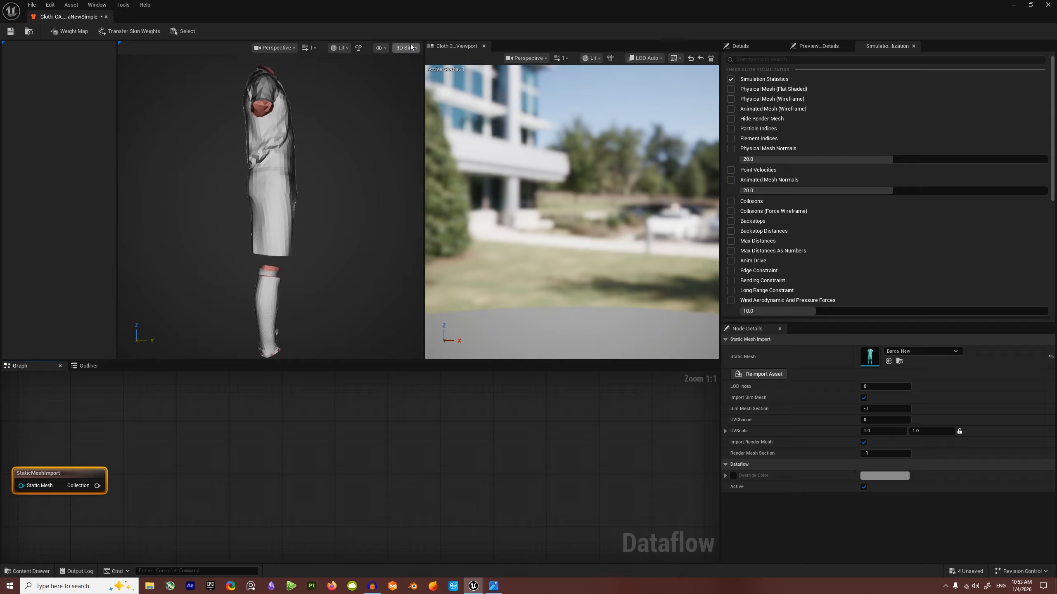
left_click(407, 48)
left_click(412, 79)
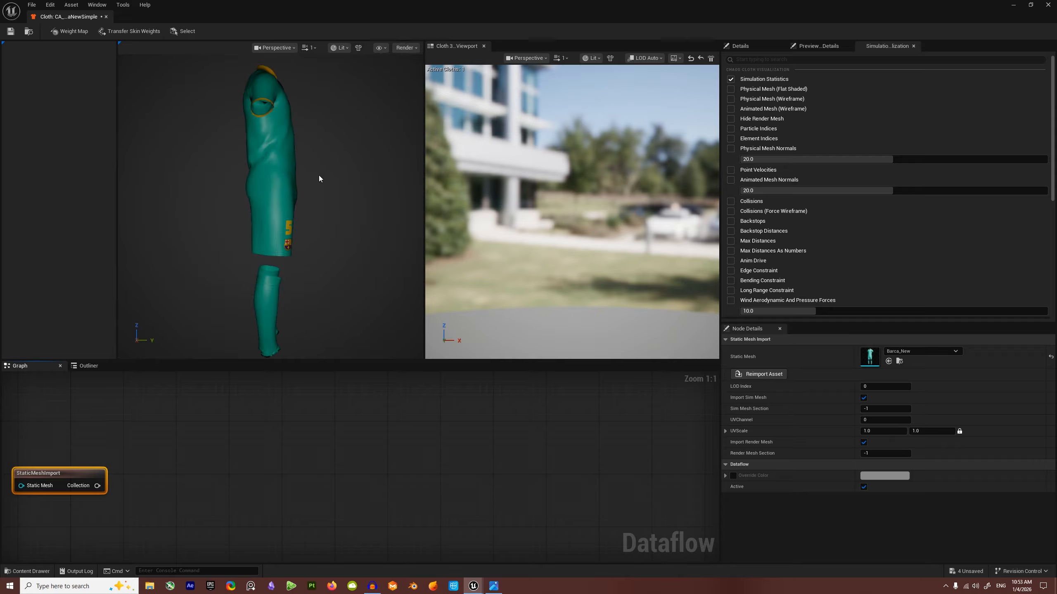
key("s")
right_click_drag(394, 182, 250, 180)
key("d")
left_click(406, 48)
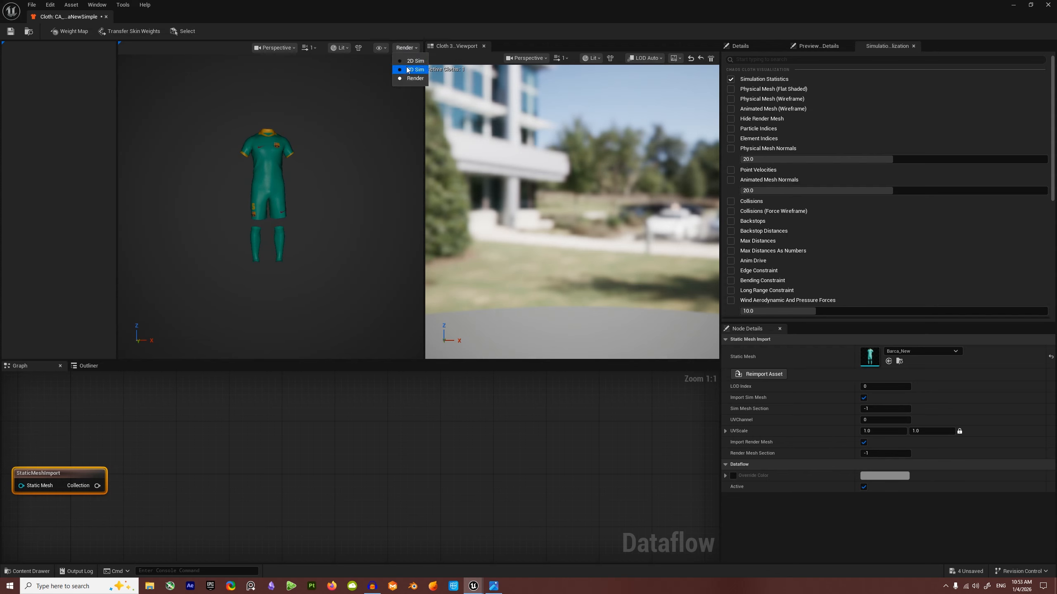
left_click(414, 69)
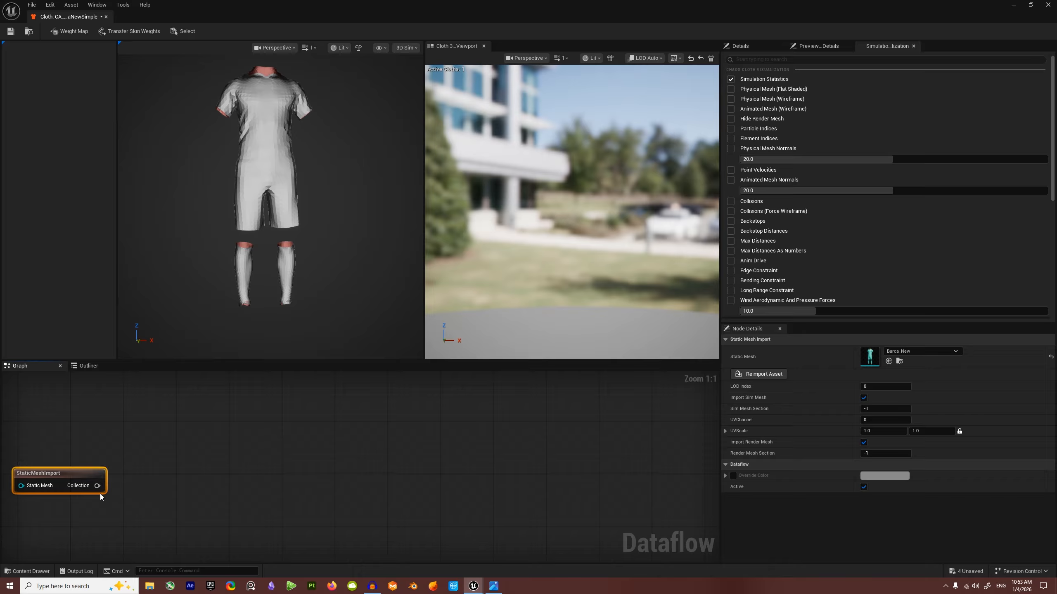
Step: Add a TransferSkinWeights node wired to the StaticMeshImport Collection output
left_click_drag(98, 487, 177, 480)
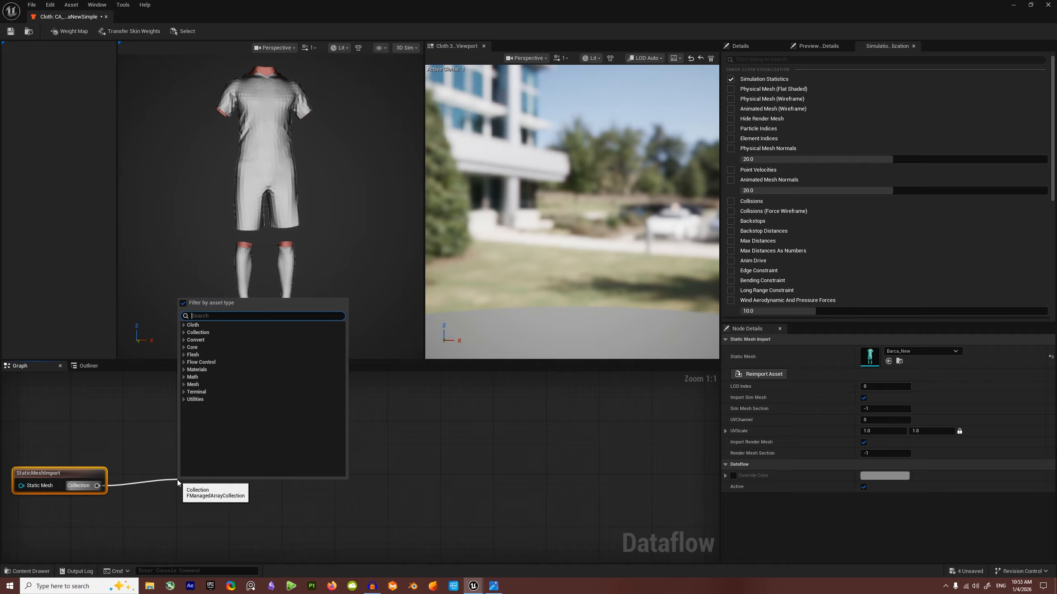
type("t")
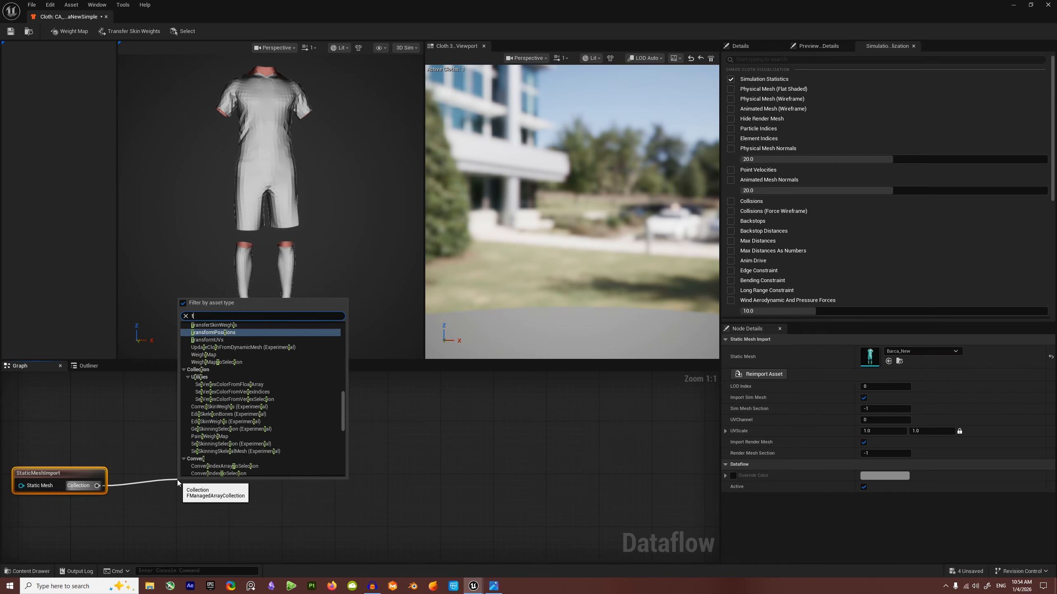
type("ransfer")
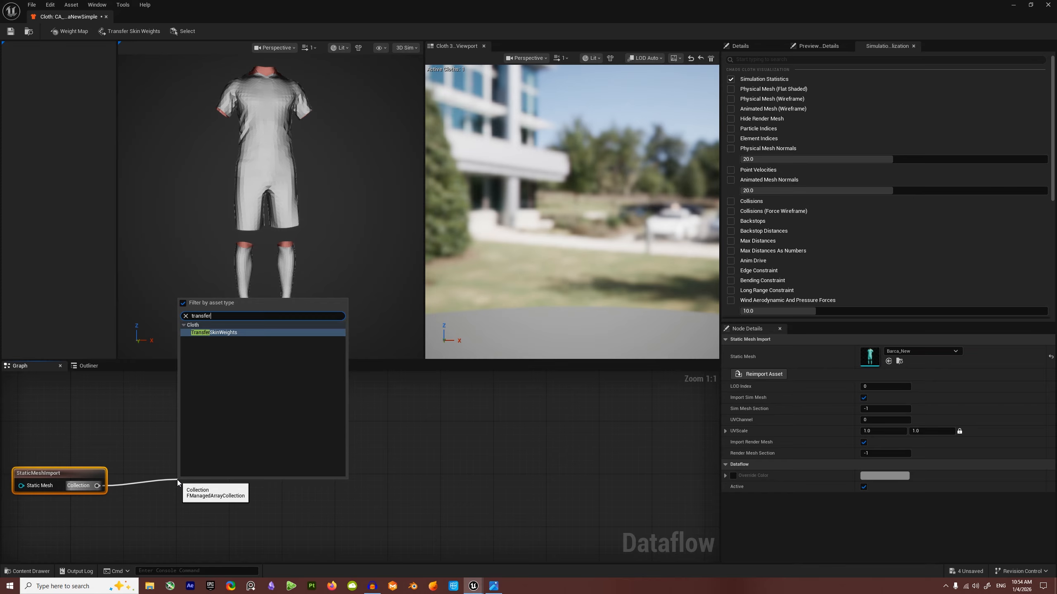
left_click(224, 332)
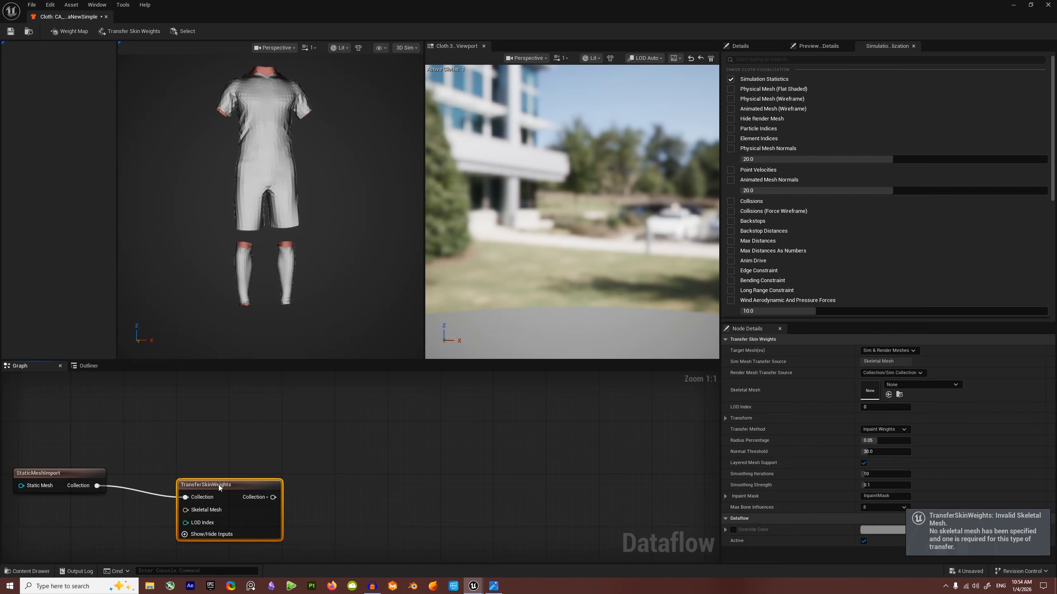
left_click_drag(218, 485, 164, 466)
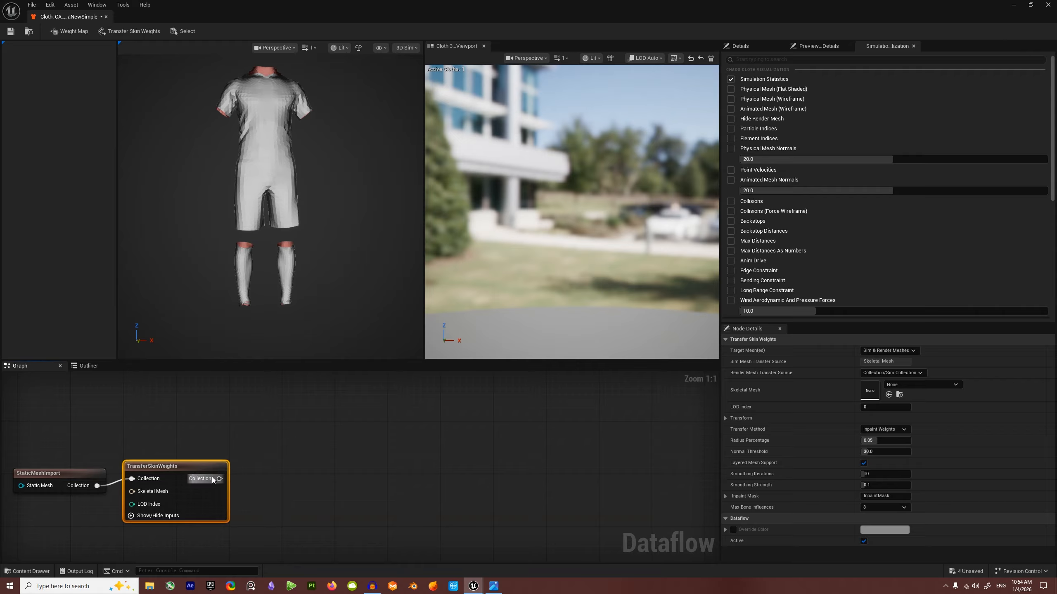
left_click_drag(179, 468, 186, 475)
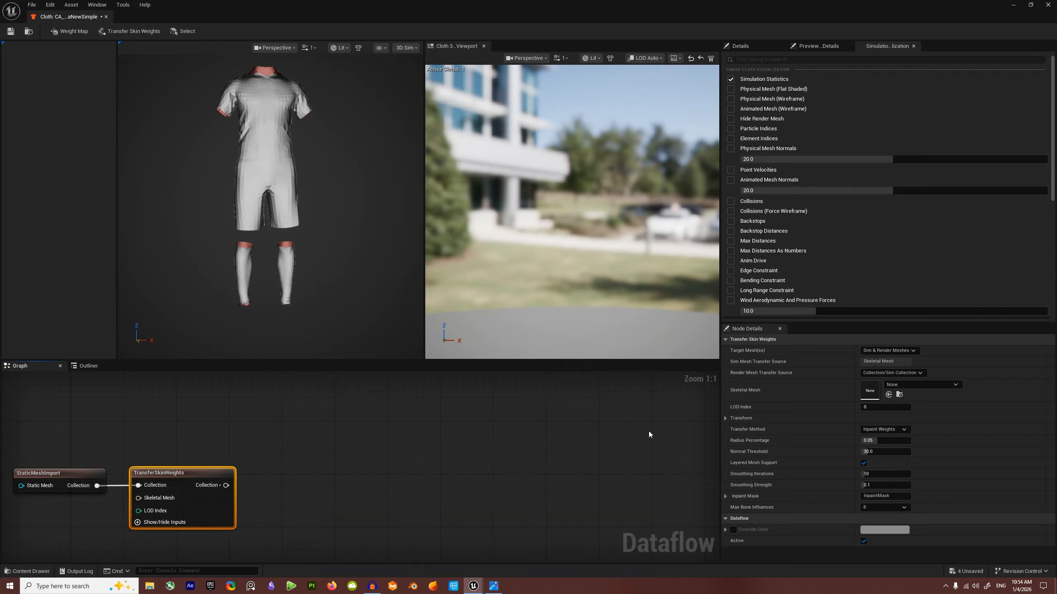
Step: Set the render mesh transfer source to Skeletal Mesh and filter the mesh list by 'motm'
left_click(897, 373)
left_click(882, 383)
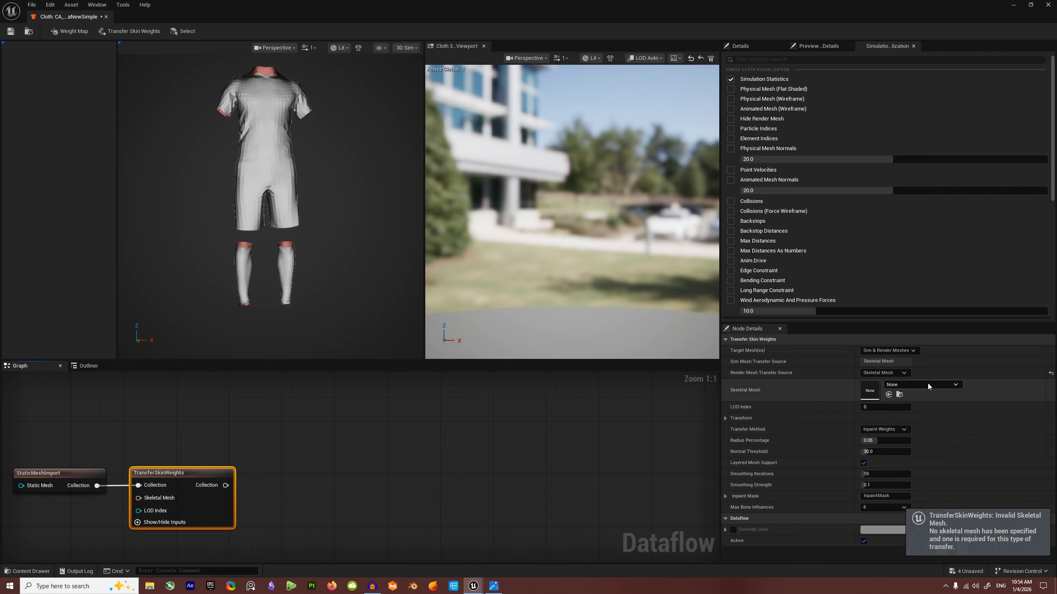
left_click(919, 385)
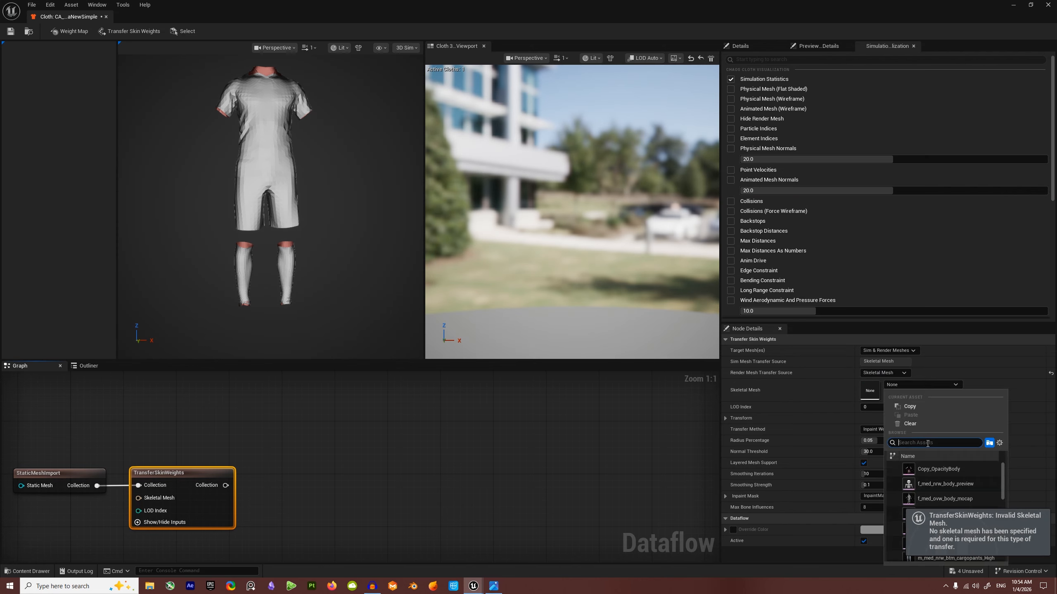
type("motm")
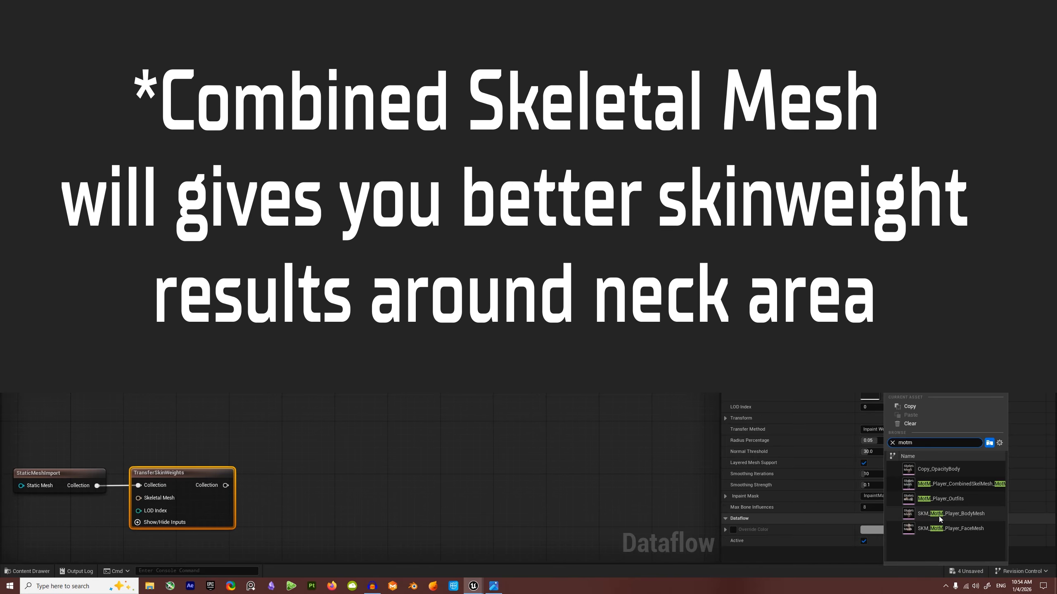
Step: Use SKM_MotM_Player_BodyMesh as the TransferSkinWeights skeletal mesh
left_click(960, 515)
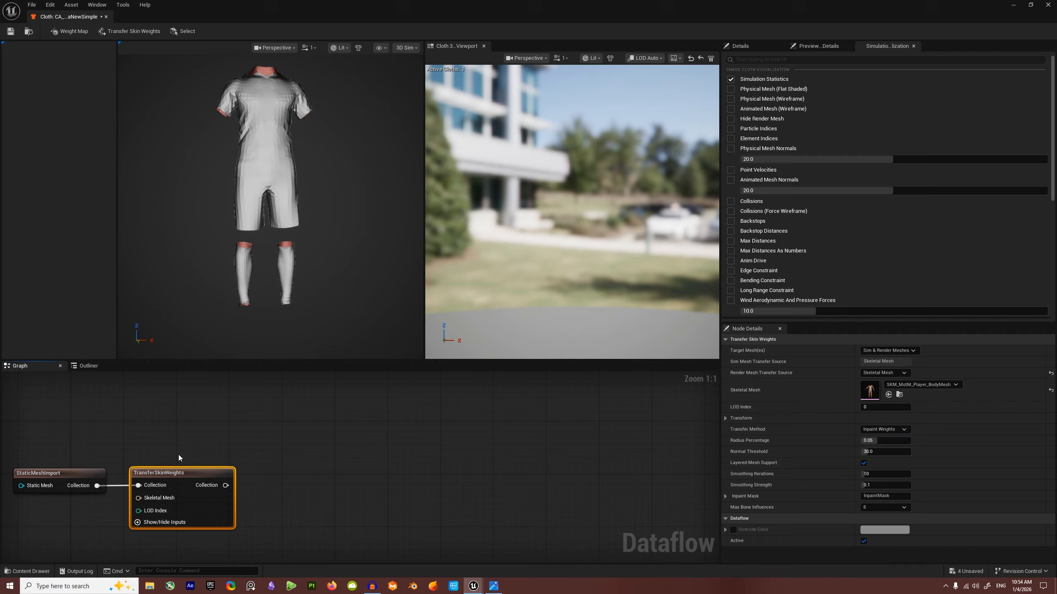
left_click(179, 455)
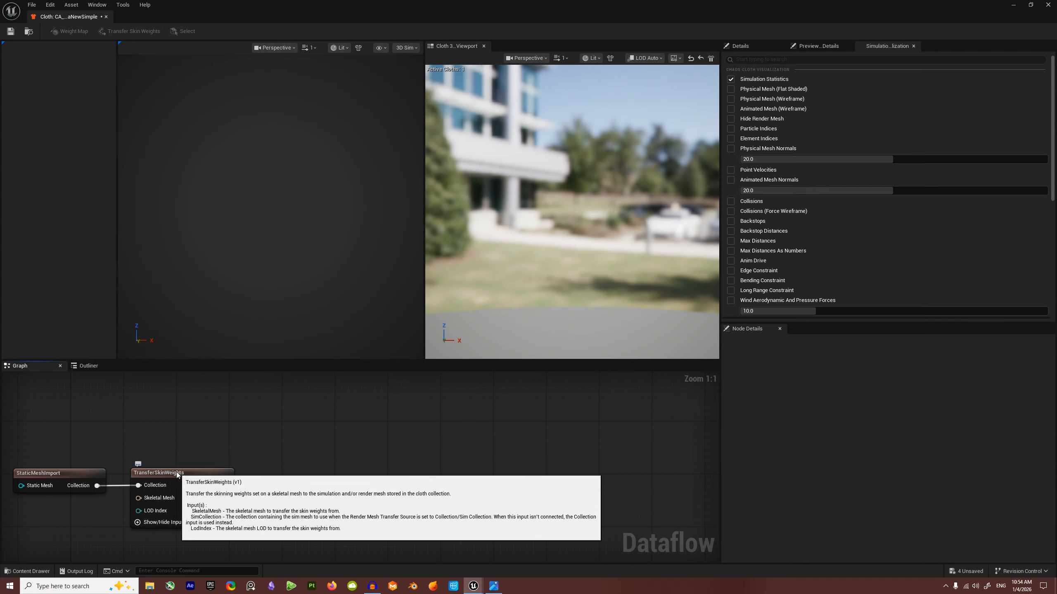
left_click(177, 473)
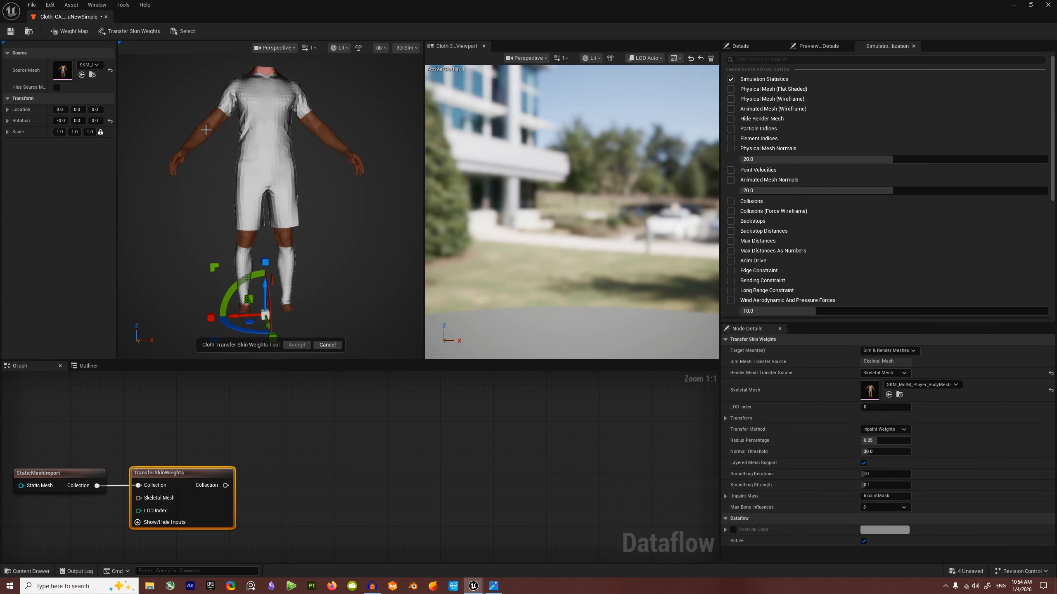
left_click(181, 448)
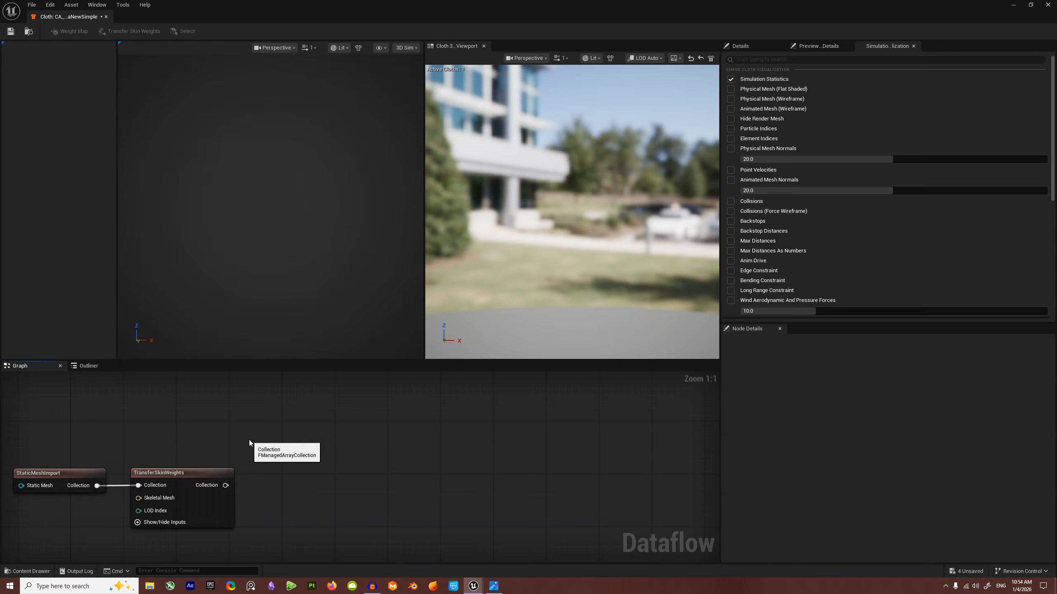
left_click(188, 473)
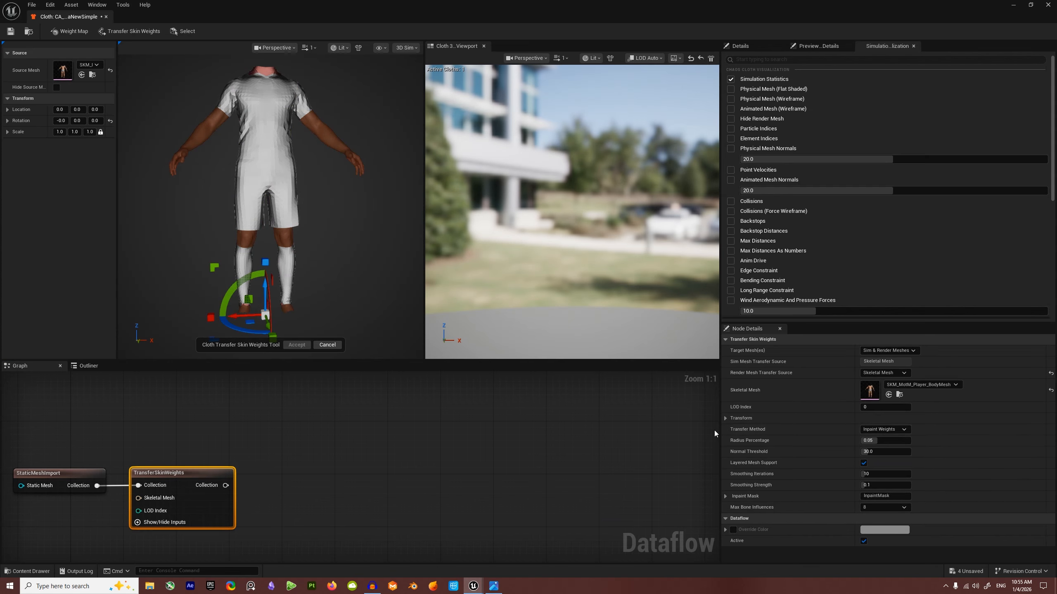
Step: Set the TransferSkinWeights Transfer Method to Closest Point on Surface
left_click(901, 431)
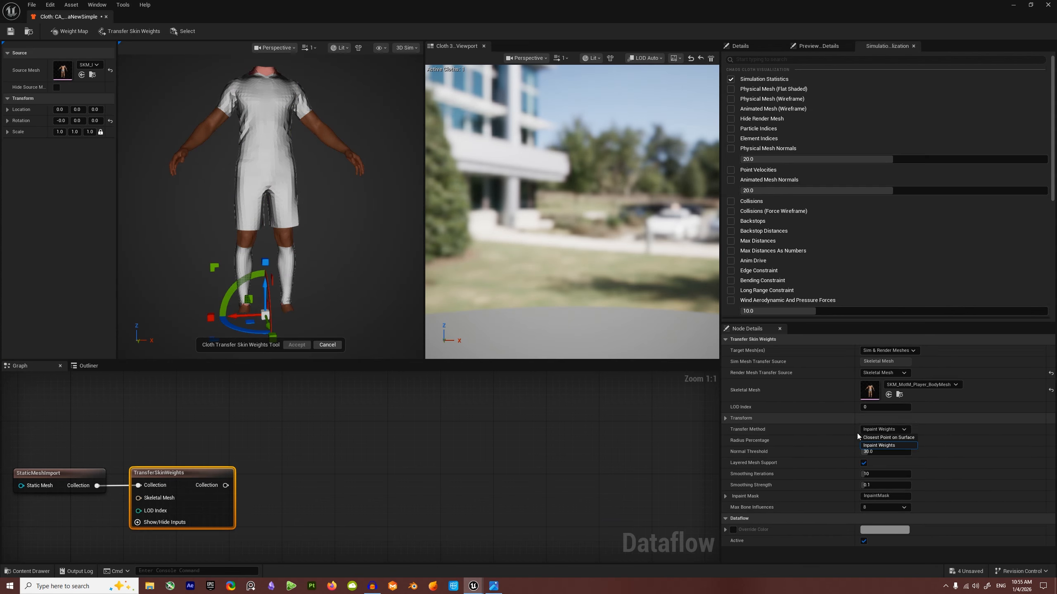
left_click(882, 439)
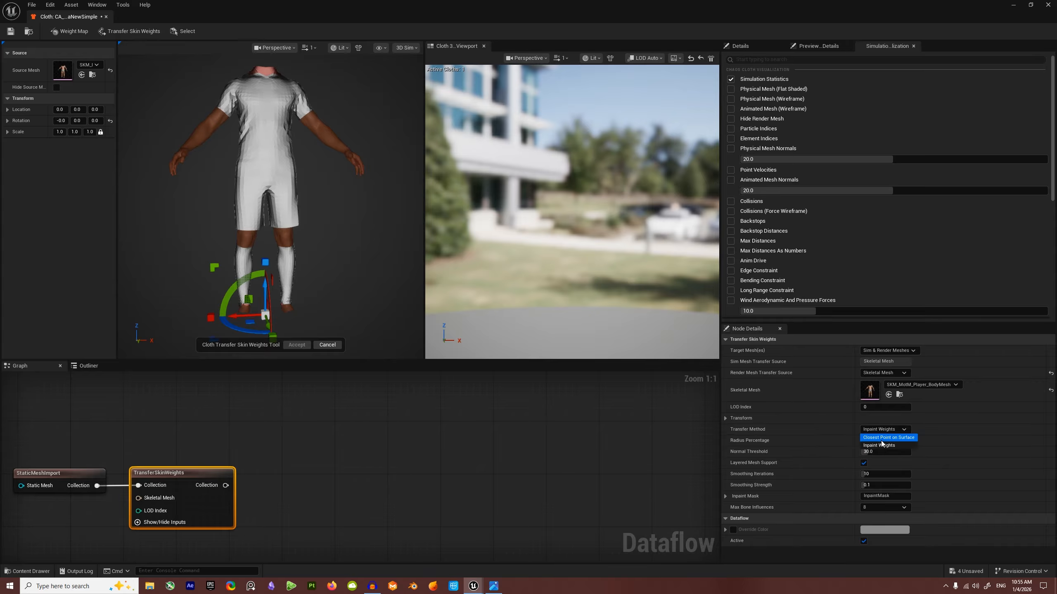
left_click(211, 462)
left_click(210, 473)
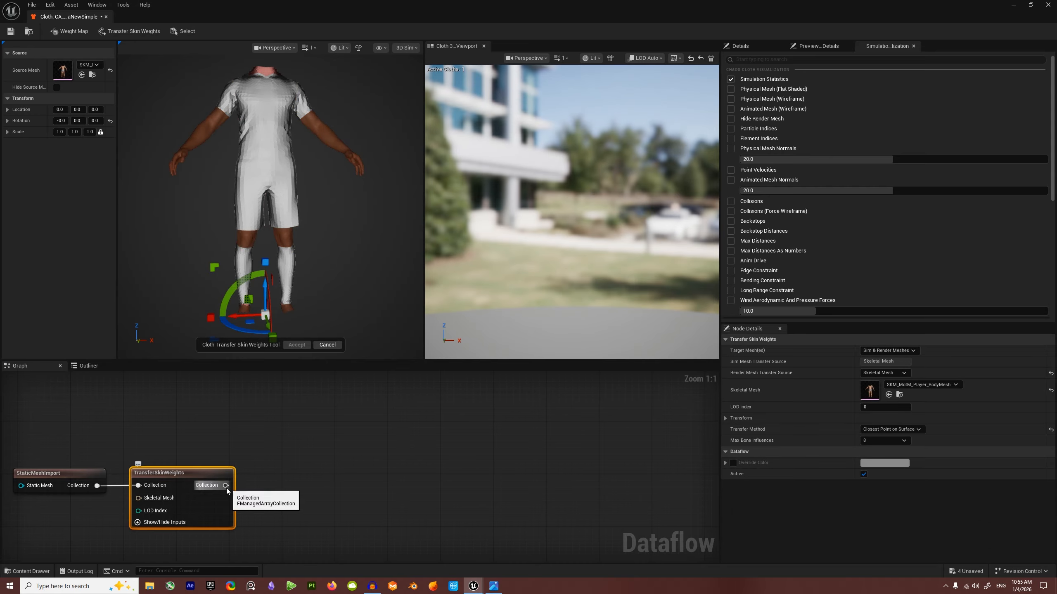
left_click_drag(225, 485, 314, 488)
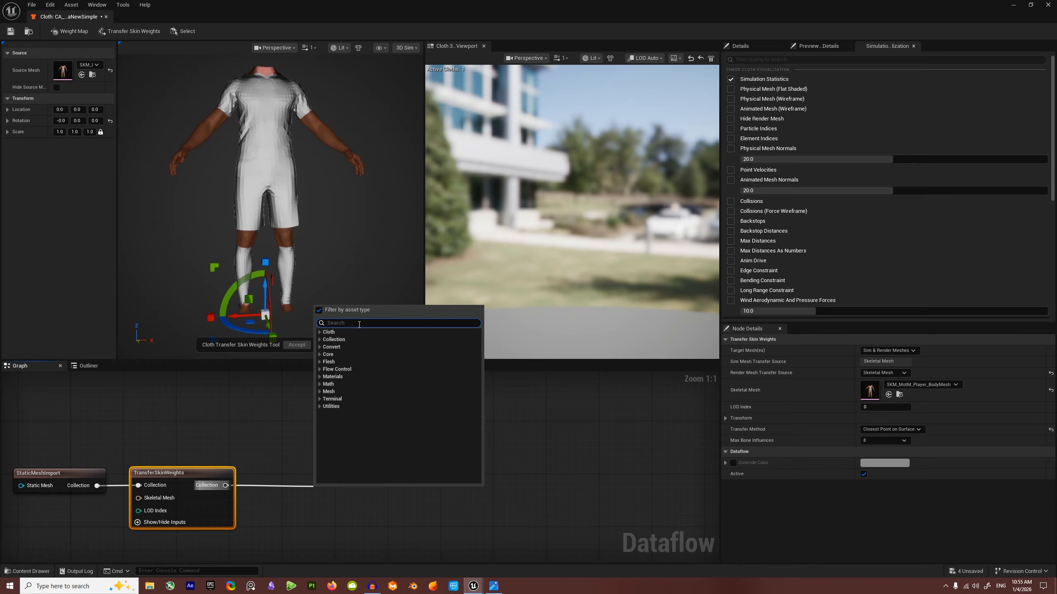
Step: Add a WeightMap node connected to the TransferSkinWeights Collection output
type("weight")
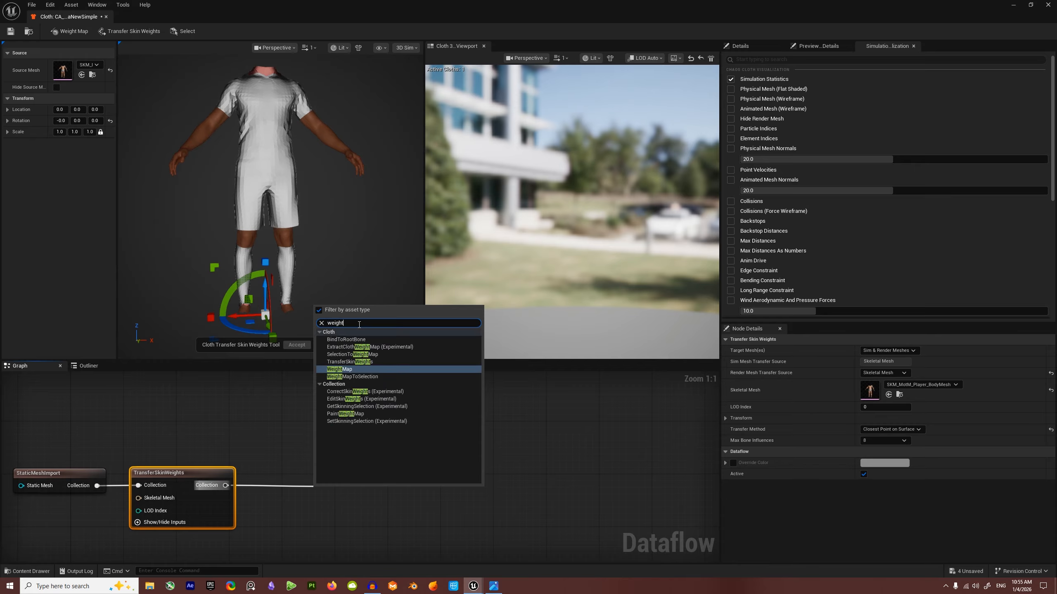
left_click(351, 370)
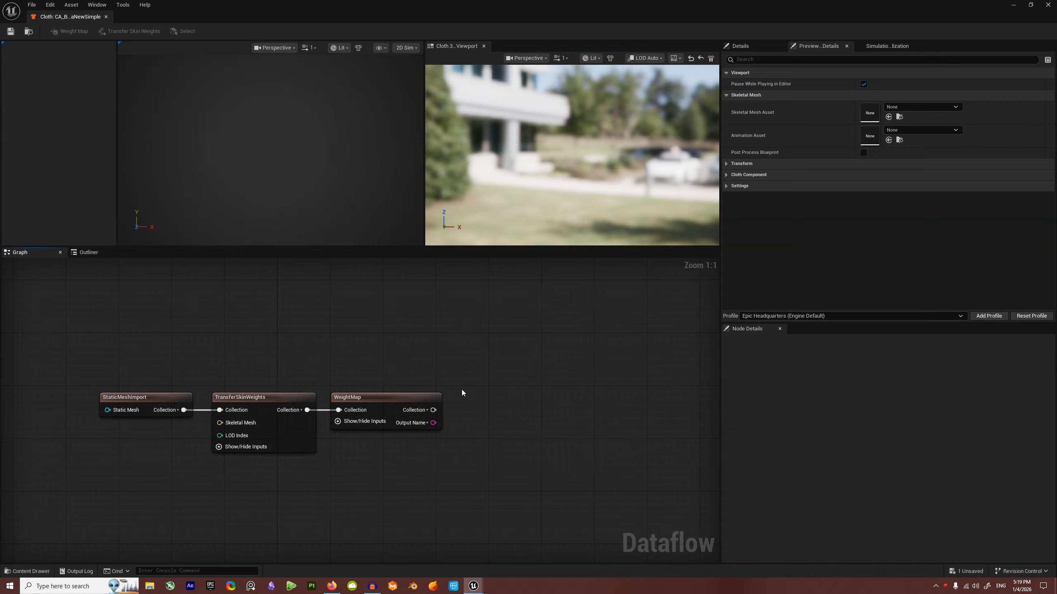
Step: Select WeightMap and view the kit as a 3D Sim mesh in Lit Wireframe
left_click(381, 398)
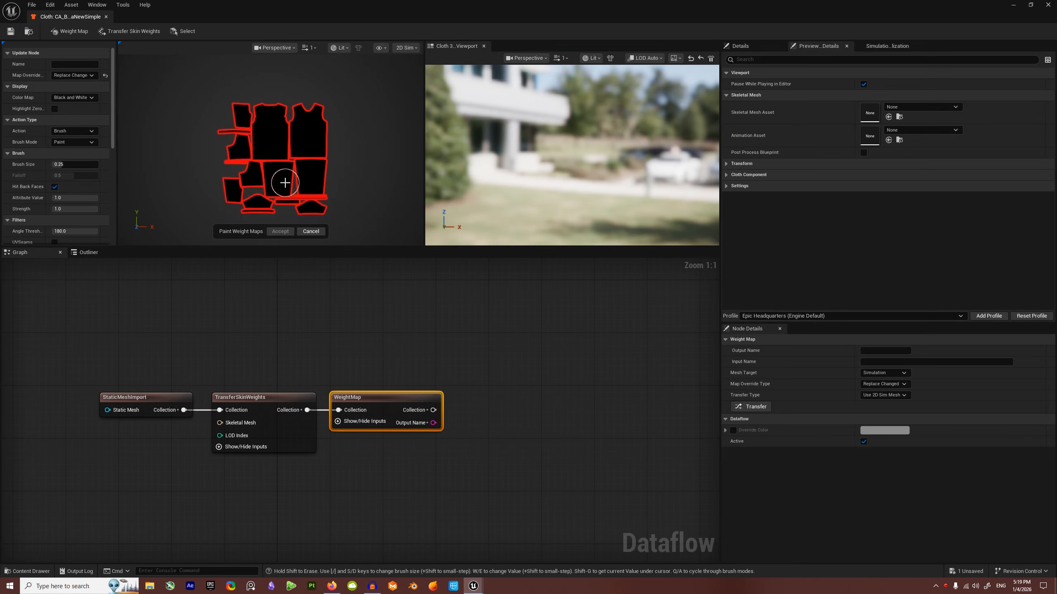
scroll(284, 183, "up", 1)
left_click(406, 48)
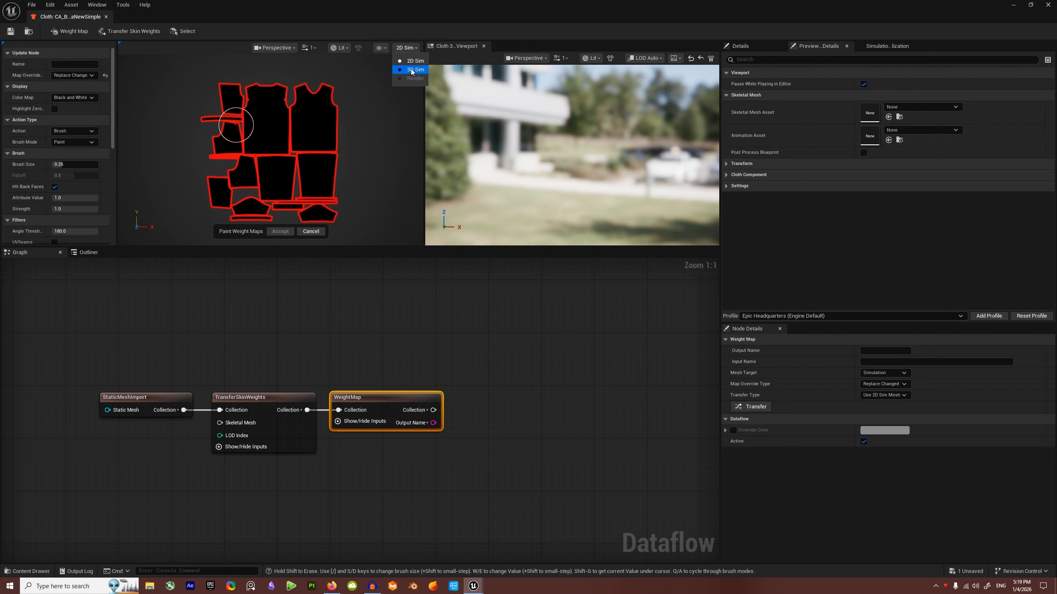
left_click(413, 71)
scroll(288, 168, "up", 4)
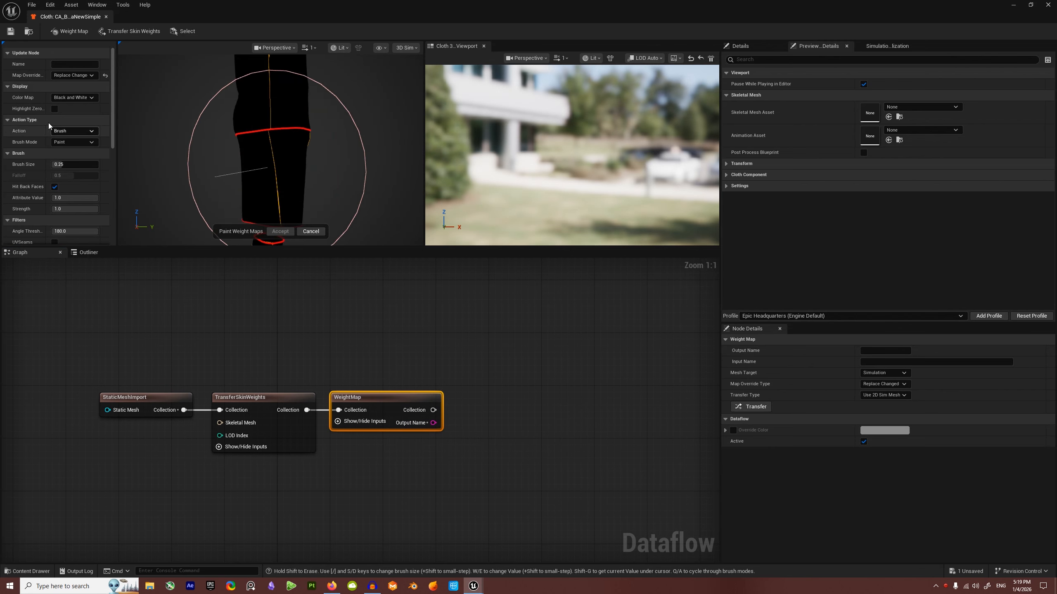
left_click(346, 49)
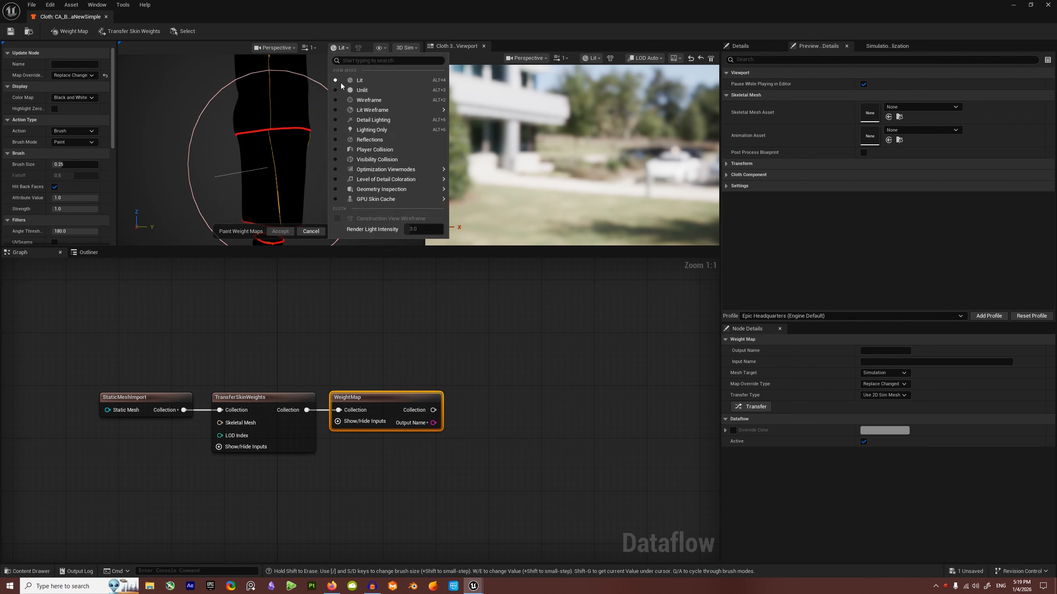
left_click(372, 102)
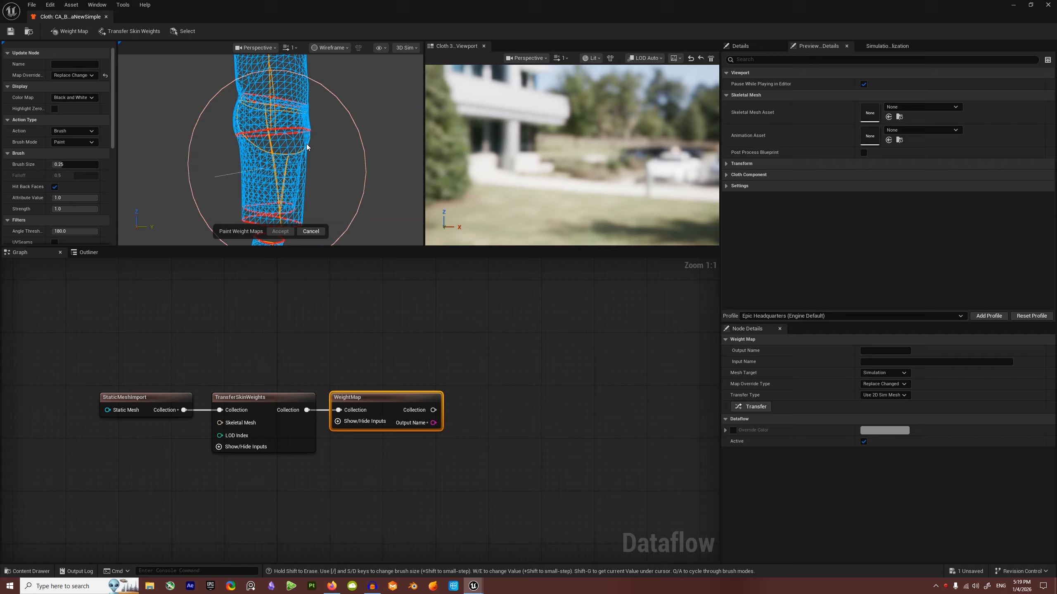
left_click(330, 48)
mouse_move(351, 111)
left_click(352, 108)
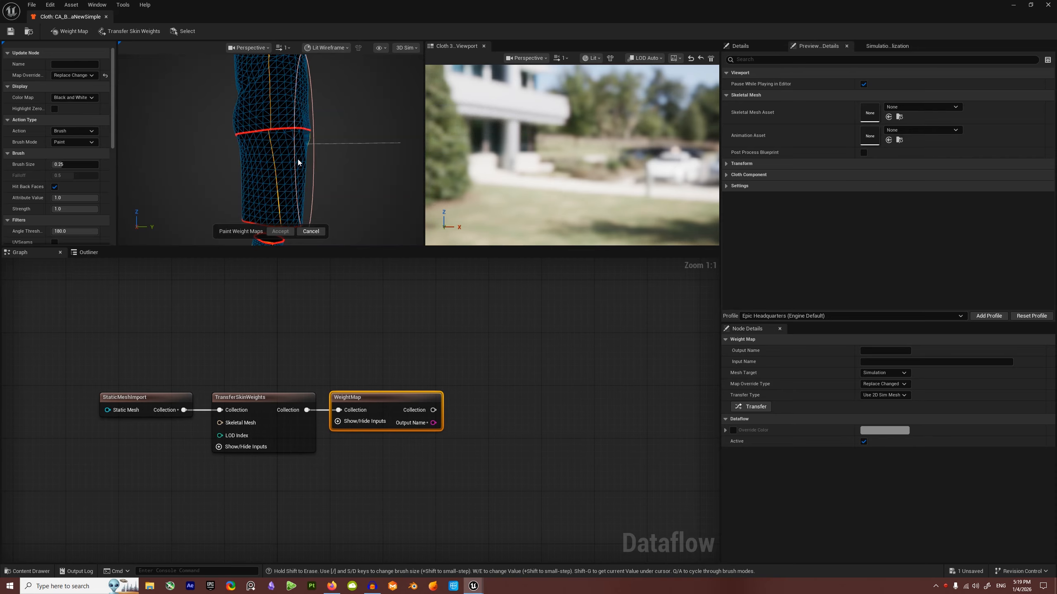
left_click_drag(332, 137, 231, 170, "alt")
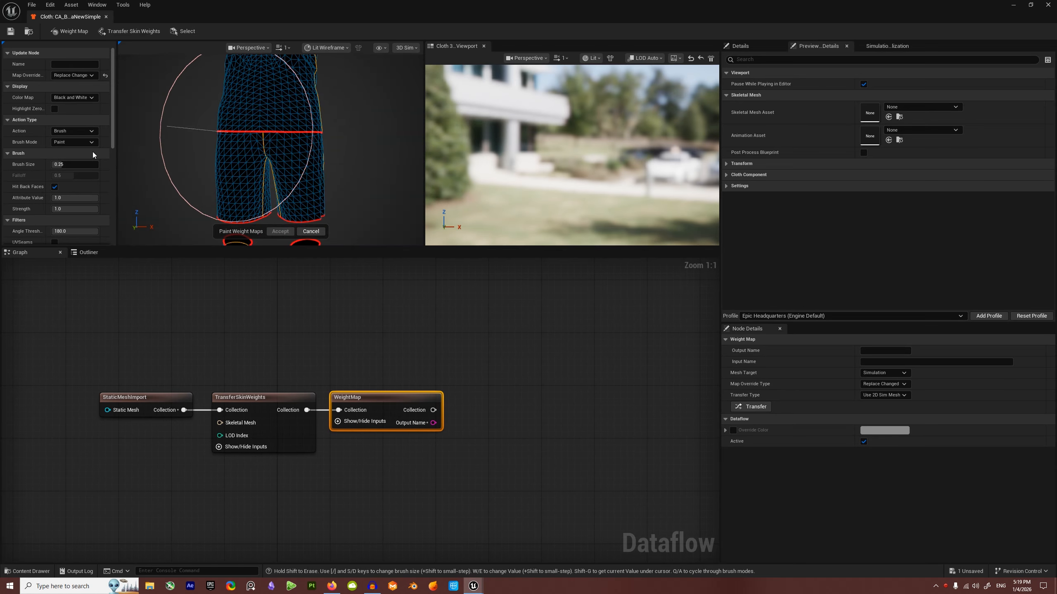
Step: With a smaller brush at 0.5 strength, paint the shorts' waistband and leg hems white
left_click_drag(69, 166, 37, 167)
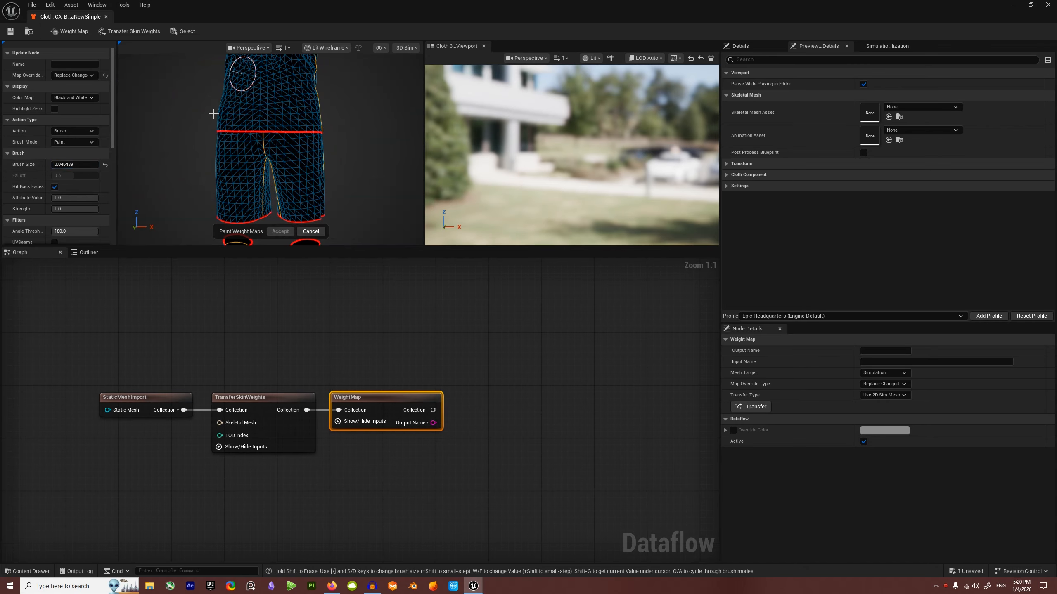
left_click(62, 209)
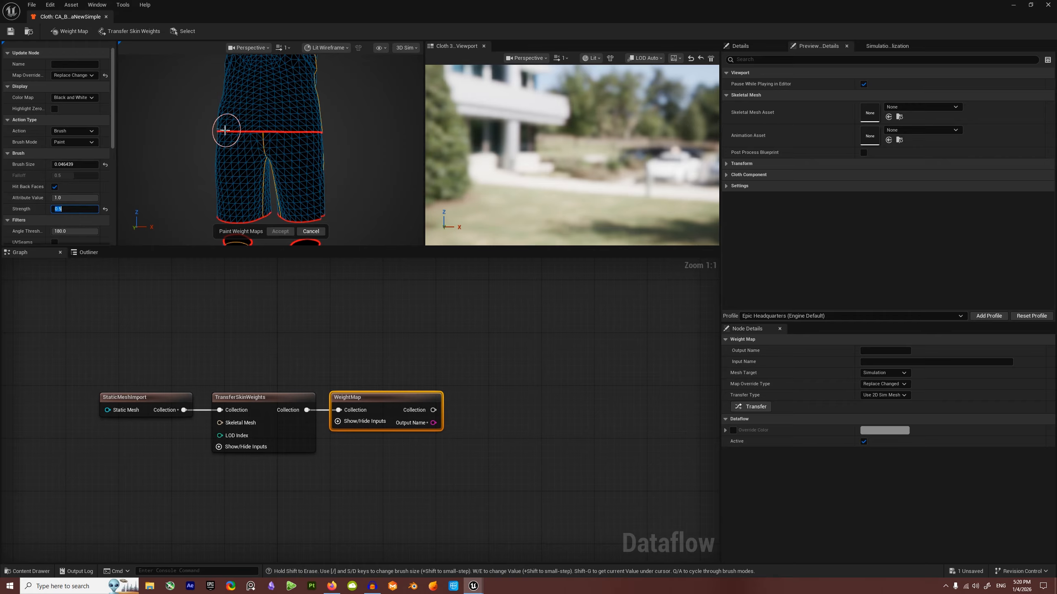
left_click_drag(220, 119, 337, 118)
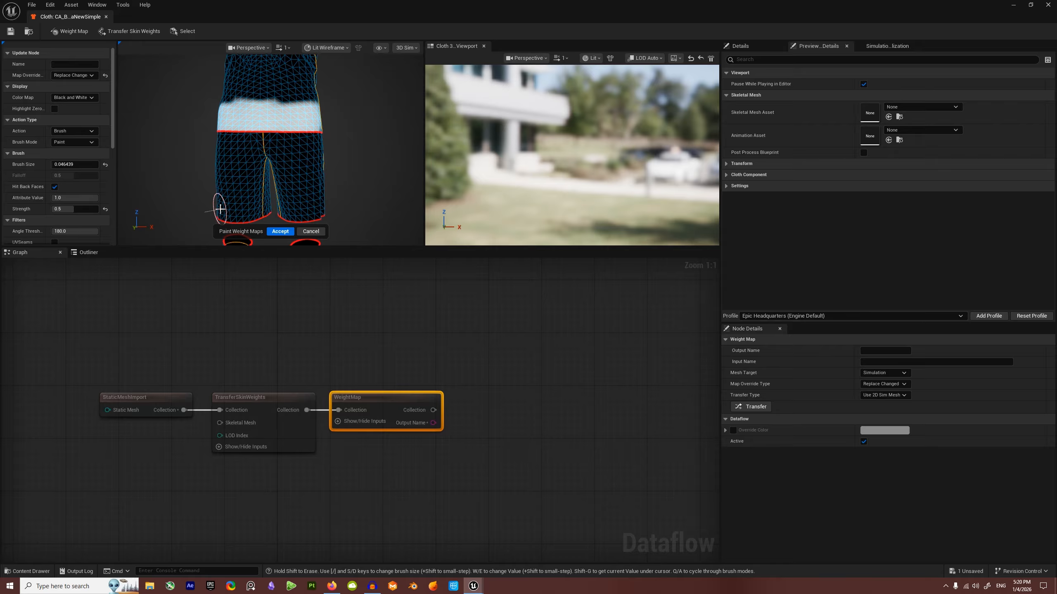
mouse_move(218, 207)
left_mouse_down()
mouse_move(339, 205)
mouse_move(212, 200)
mouse_move(334, 204)
left_mouse_up()
mouse_move(334, 204)
left_mouse_down("alt")
mouse_move(313, 205)
mouse_move(352, 211)
left_mouse_up("alt")
mouse_move(311, 106)
left_mouse_down()
mouse_move(323, 119)
mouse_move(214, 125)
left_mouse_up()
left_click_drag(214, 125, 306, 120, "alt")
left_click_drag(256, 147, 328, 142, "alt")
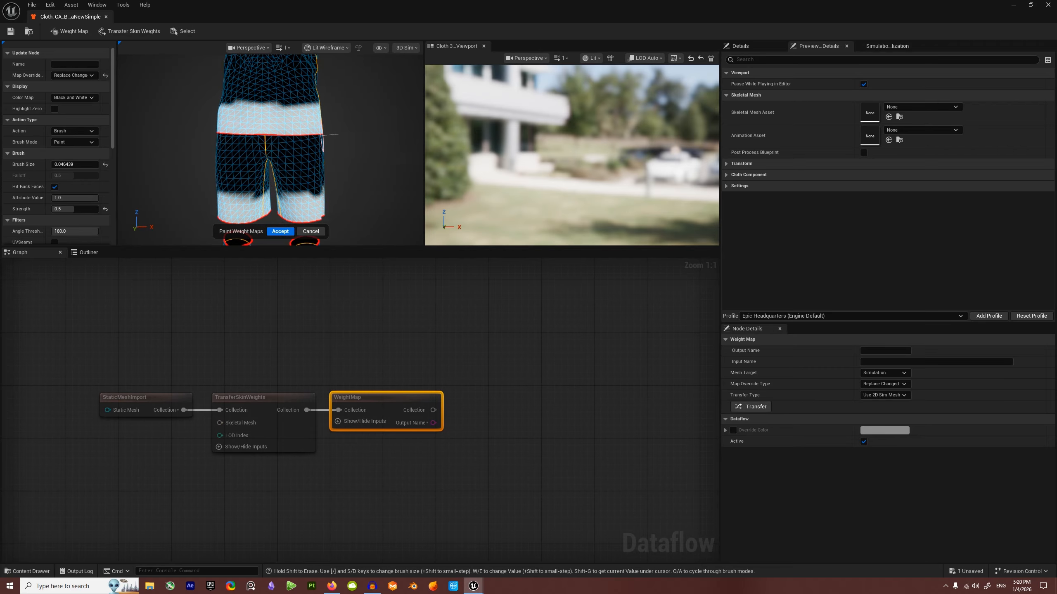
scroll(278, 123, "down", 5)
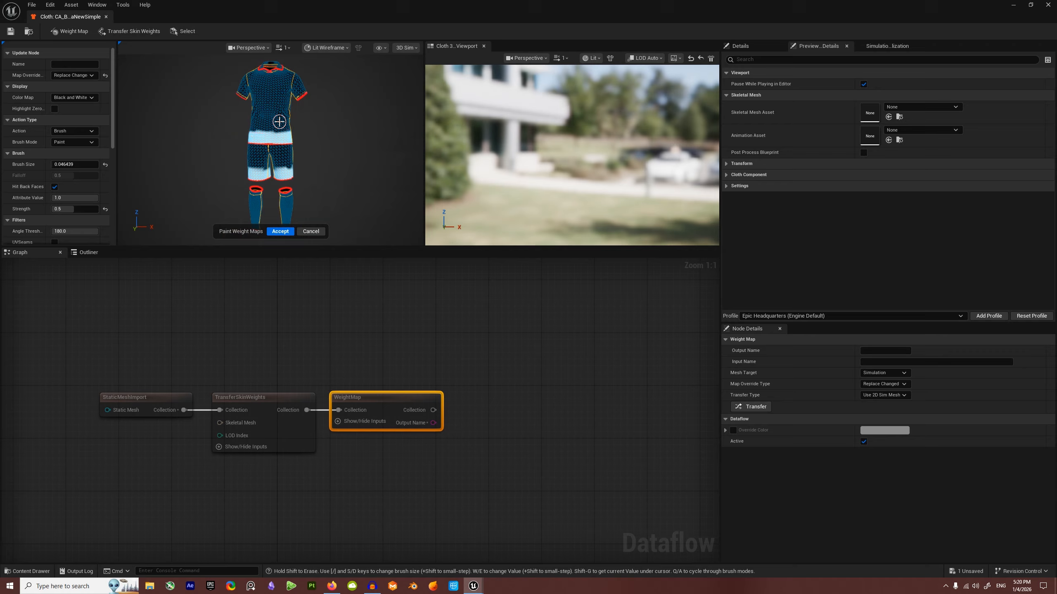
scroll(279, 121, "up", 2)
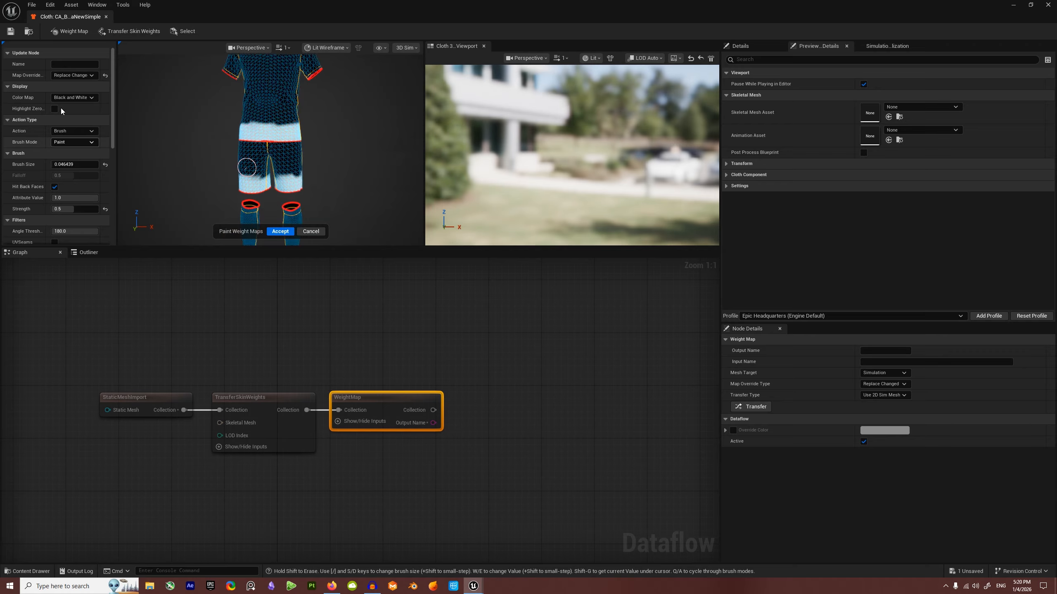
Step: In 2D Sim, smooth the torso's white band with a near-full-strength, 0.2-size Smooth brush
left_click(406, 48)
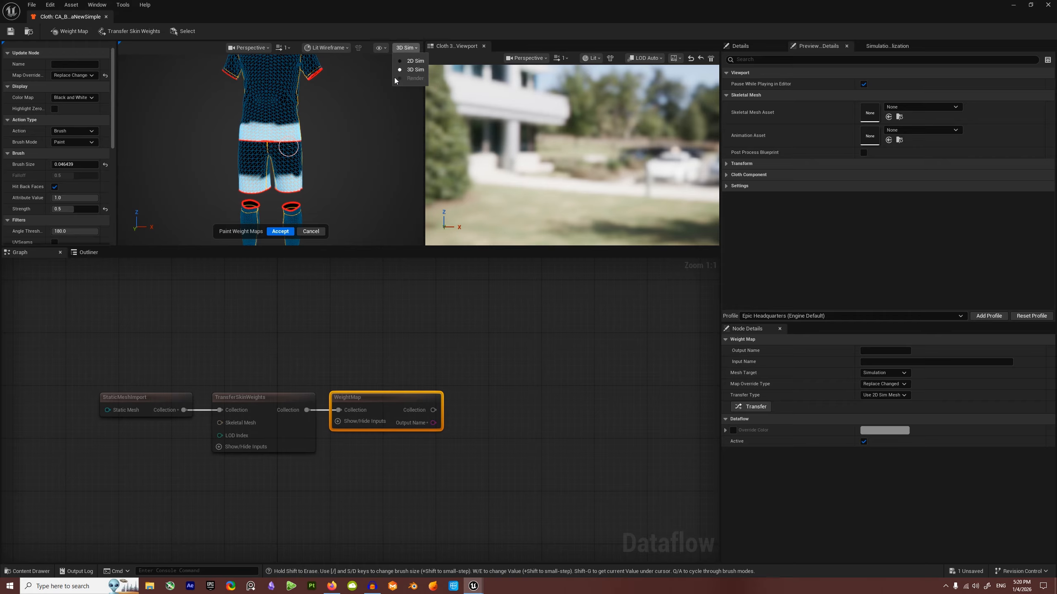
left_click(412, 60)
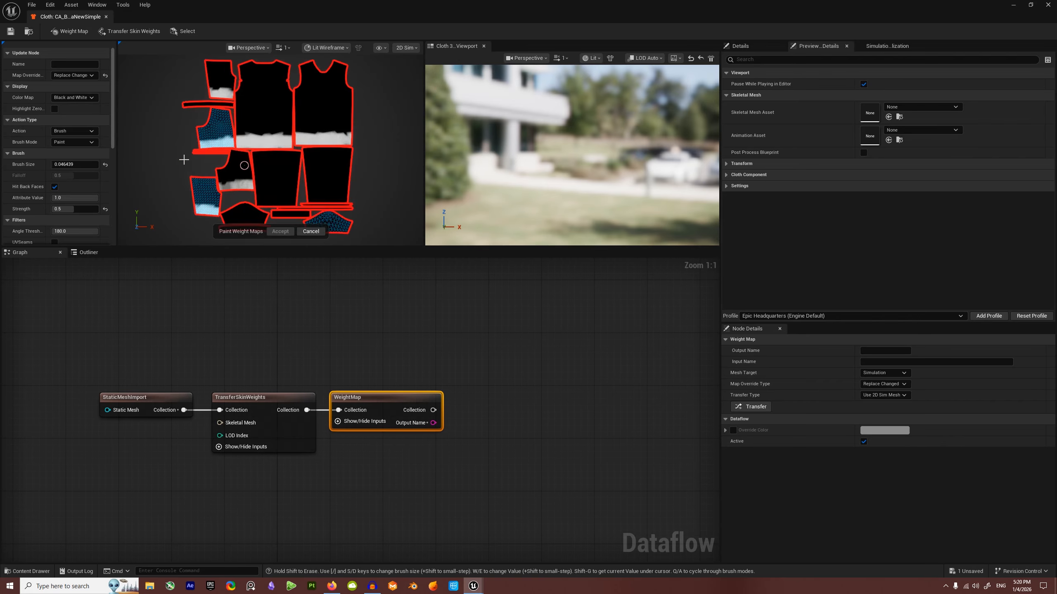
left_click(73, 141)
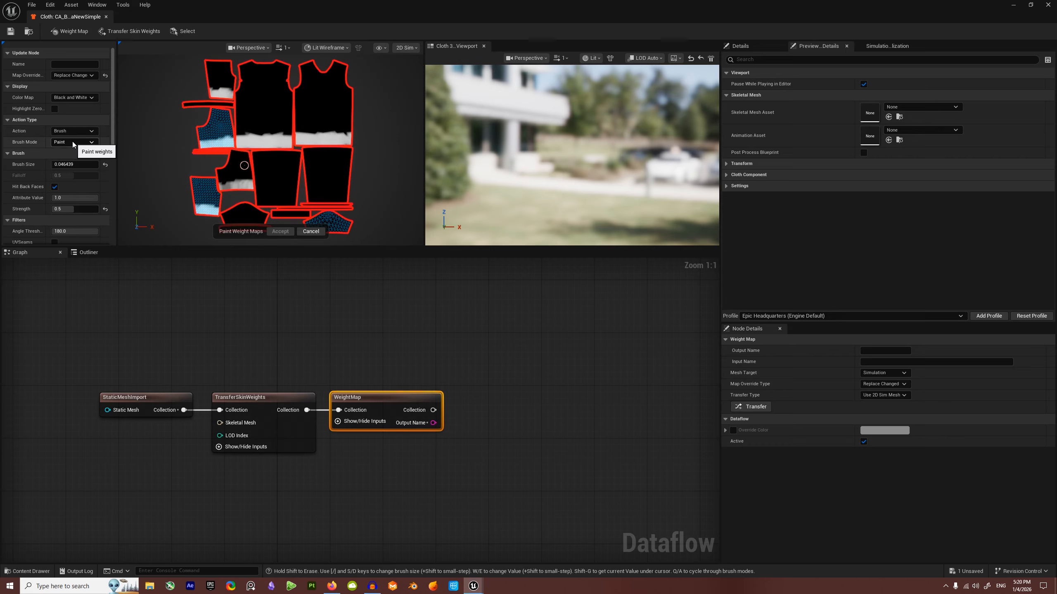
left_click(64, 158)
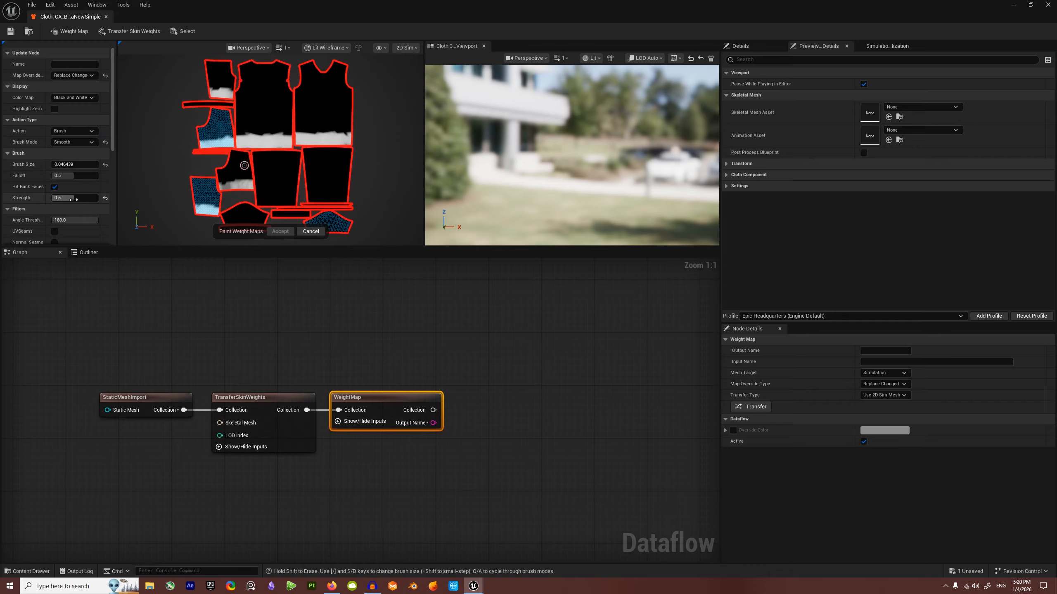
left_click_drag(73, 200, 94, 199)
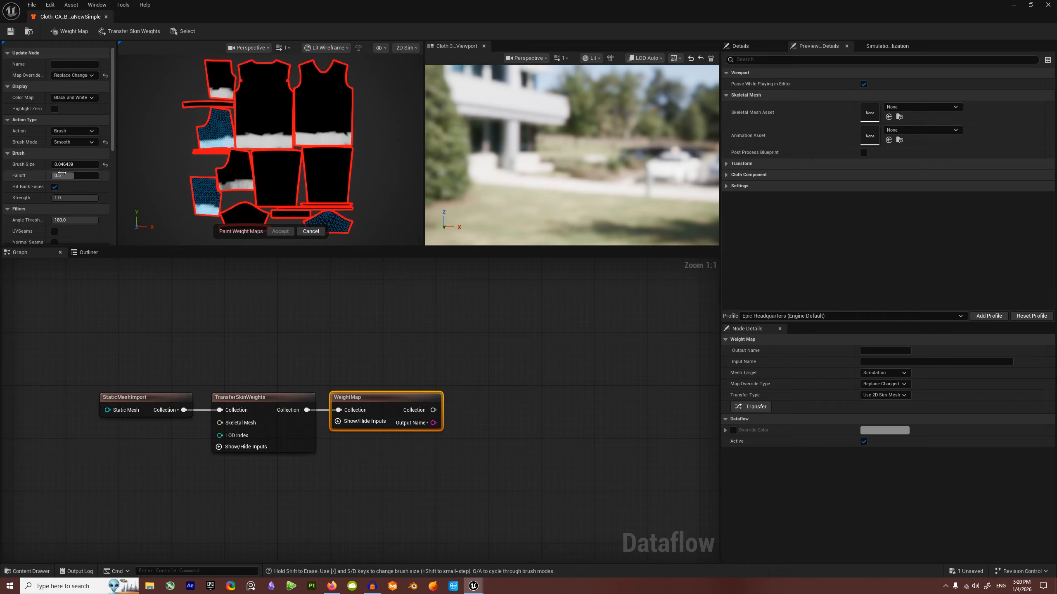
left_click_drag(73, 164, 89, 164)
mouse_move(232, 135)
left_mouse_down()
mouse_move(195, 135)
mouse_move(295, 130)
mouse_move(191, 137)
mouse_move(334, 117)
mouse_move(215, 83)
mouse_move(233, 187)
mouse_move(330, 117)
left_mouse_up()
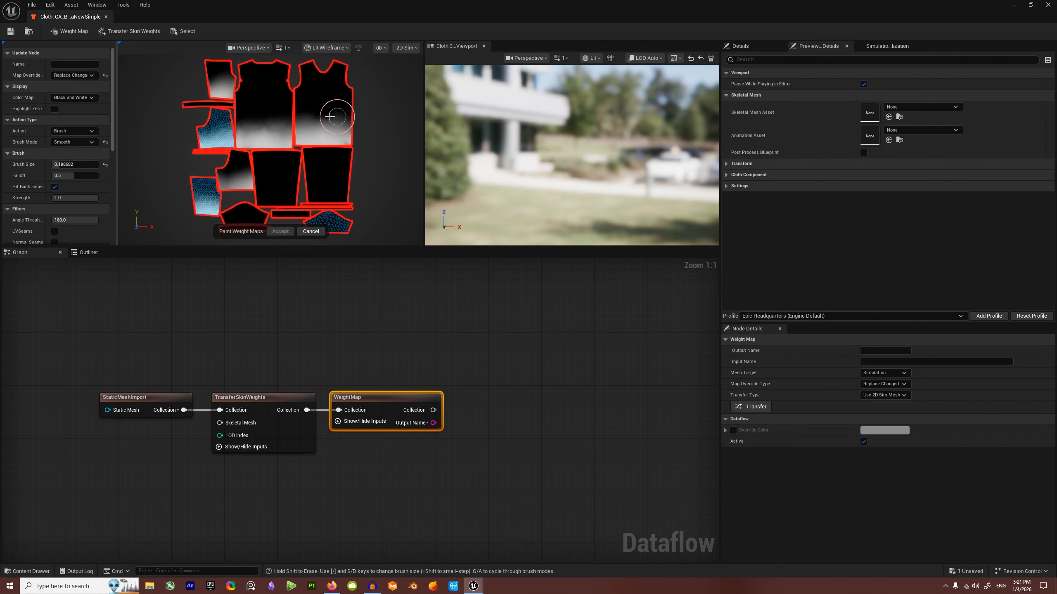
Step: Smooth the weights across the shorts and torso in 3D Sim, then accept the weight map
left_click(406, 48)
left_click(410, 70)
scroll(301, 162, "down", 3)
mouse_move(300, 153)
left_mouse_down()
mouse_move(285, 156)
mouse_move(299, 146)
mouse_move(285, 144)
left_mouse_up()
scroll(307, 157, "up", 3)
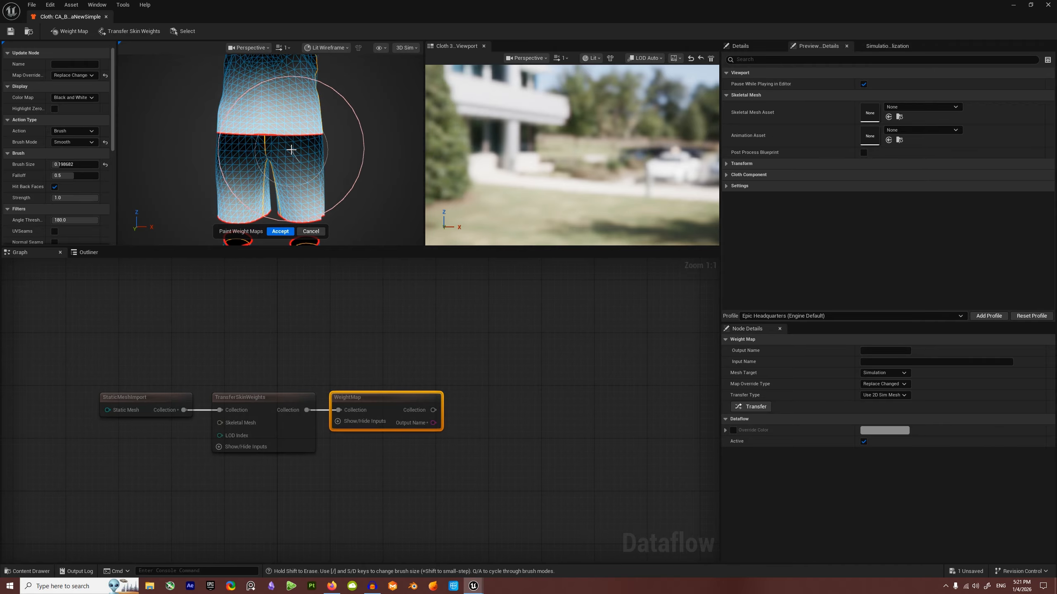
scroll(286, 140, "down", 1)
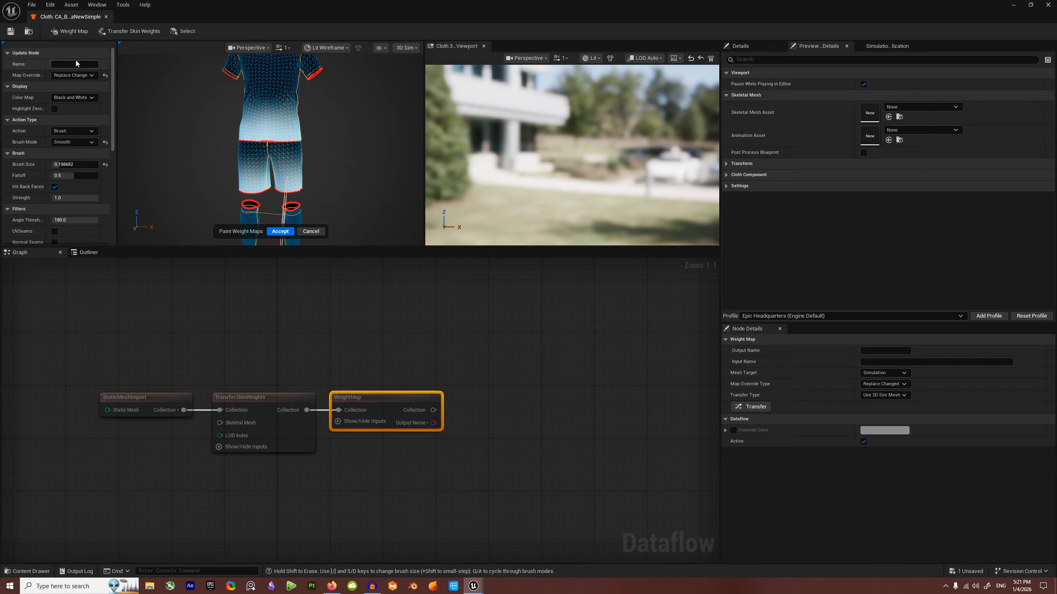
left_click(279, 231)
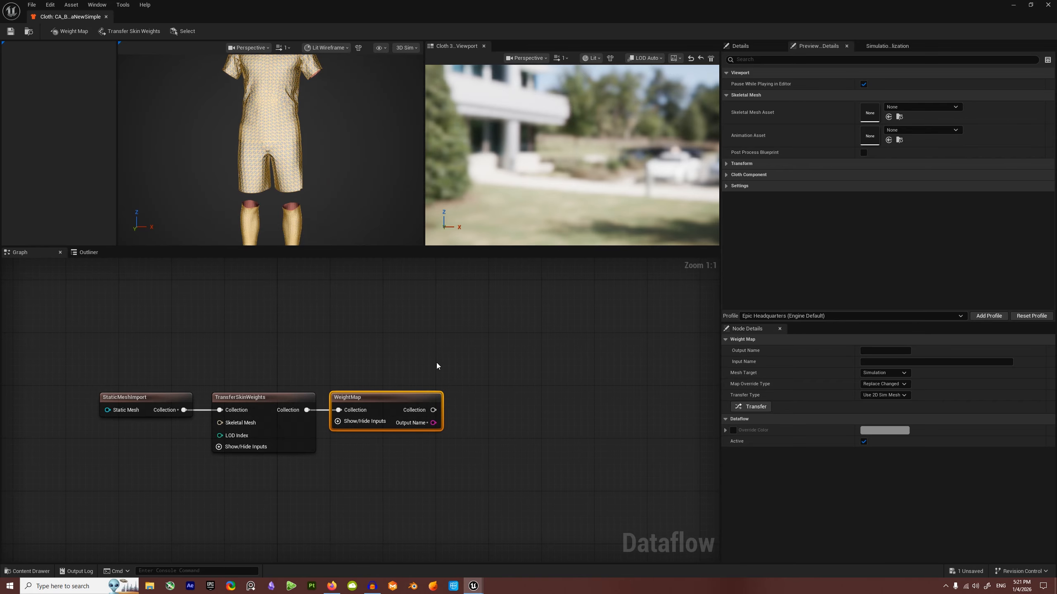
Step: Switch the preview to Lit shading and chain a SimulationDefaultConfig node after WeightMap
left_click(326, 47)
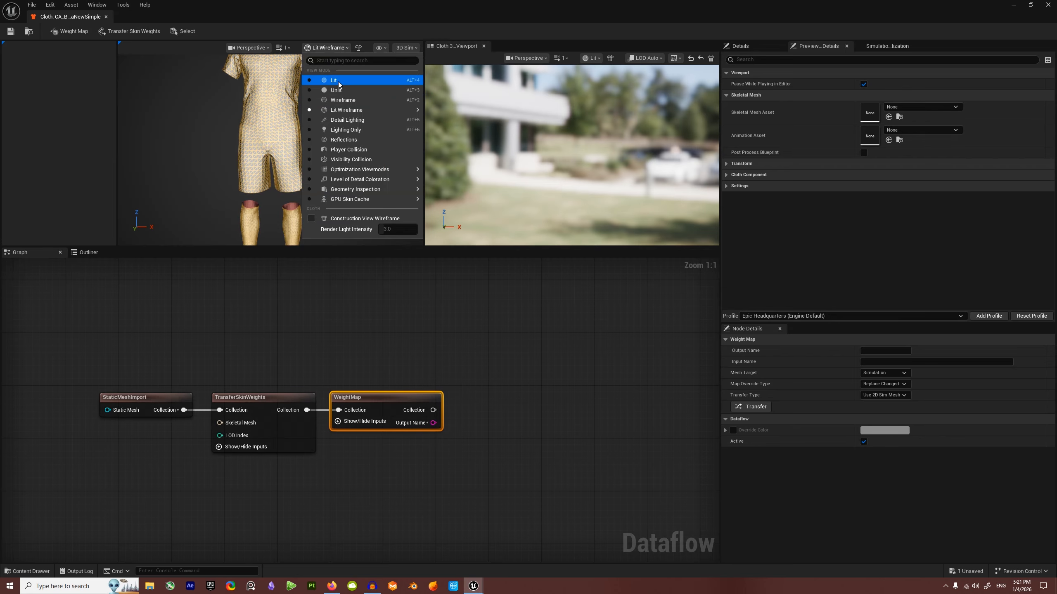
left_click(333, 78)
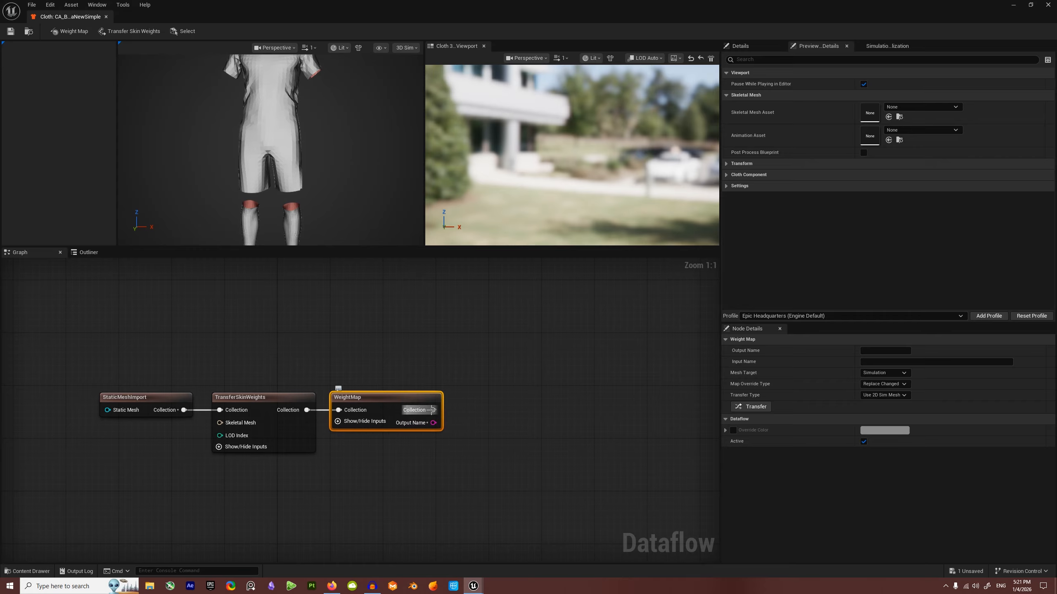
left_click_drag(433, 410, 505, 410)
type("default")
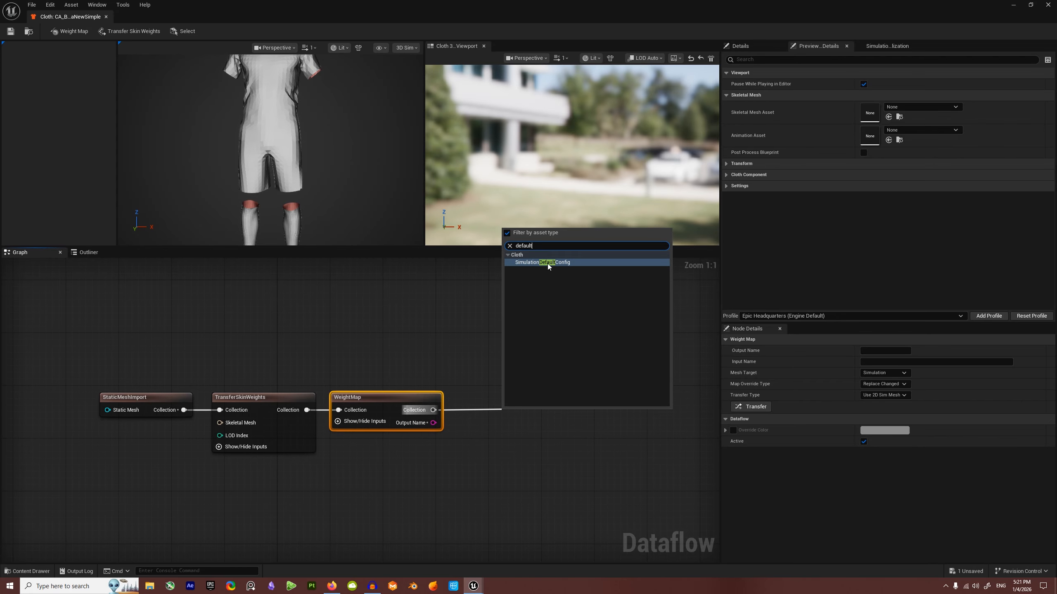
left_click(547, 263)
left_click_drag(535, 412, 492, 396)
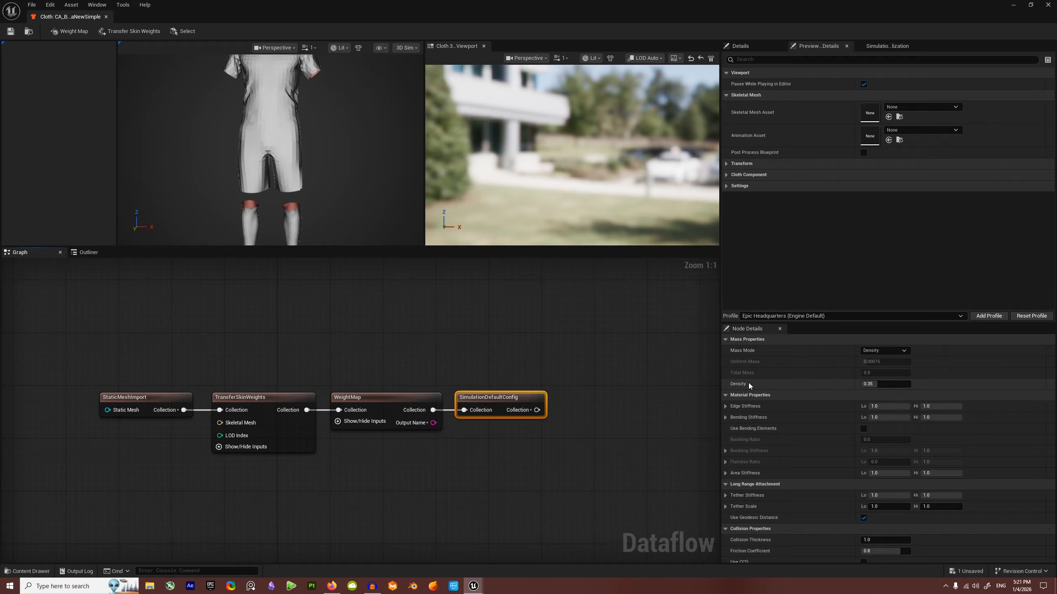
Step: Set the SimulationDefaultConfig Density to 1.0
left_click(887, 384)
type("1")
key("Return")
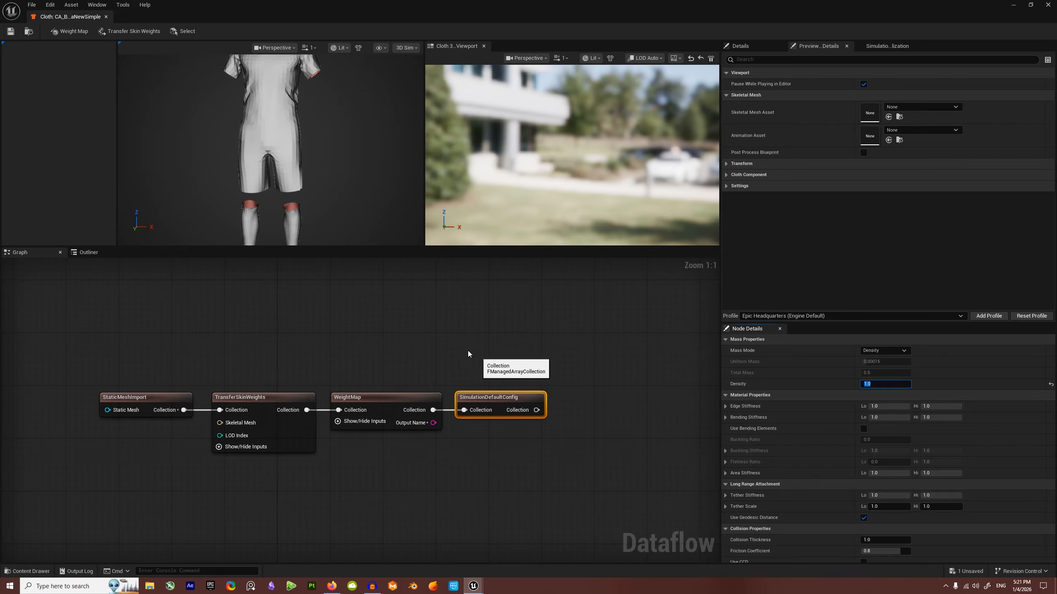
left_click(485, 386)
left_click(493, 398)
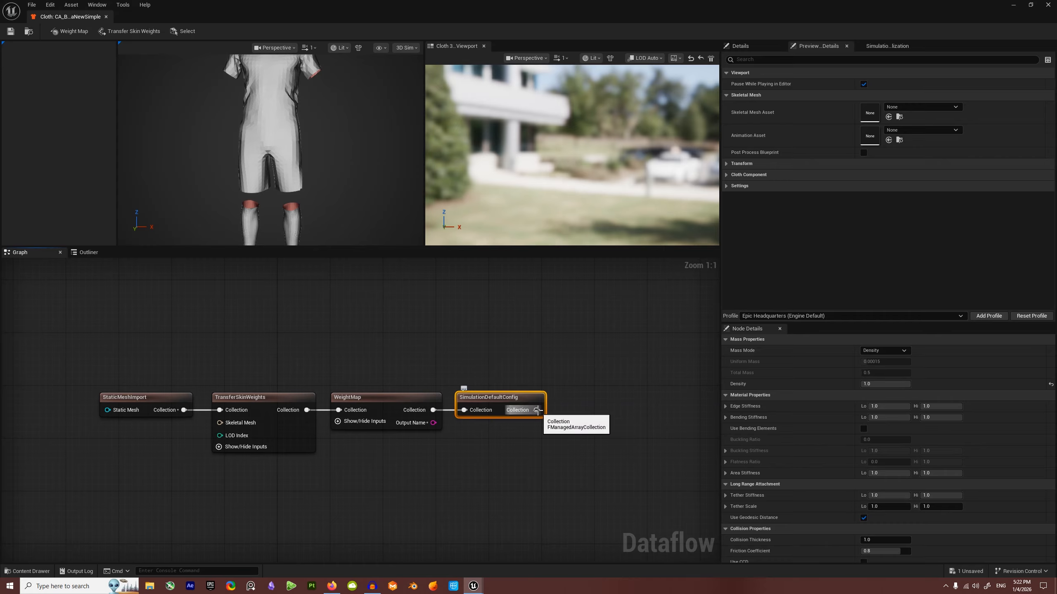
Step: Add a SimulationMaxDistanceConfig node after SimulationDefaultConfig
left_click_drag(536, 410, 606, 397)
type("maxdis")
key("Return")
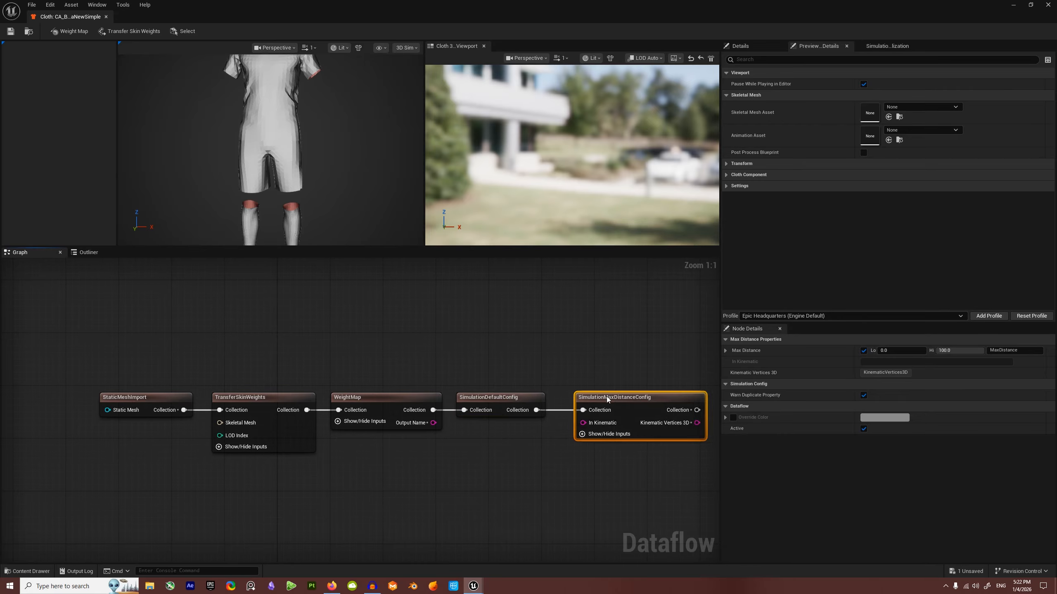
Step: Name the WeightMap node's map MaxDistance and wire its Output Name into In Kinematic
double_click(372, 400)
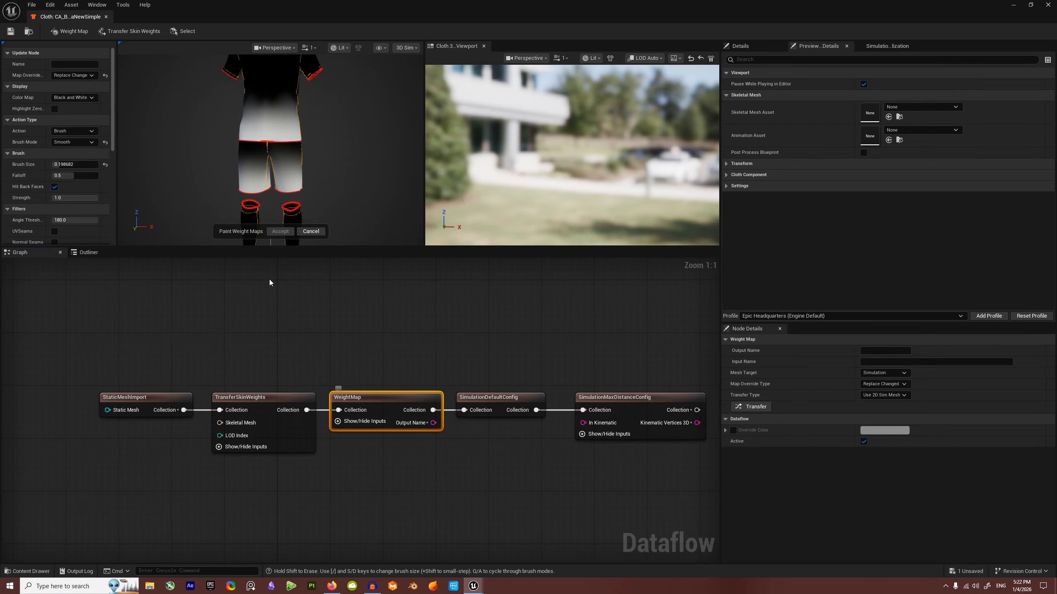
left_click(62, 64)
key("Return")
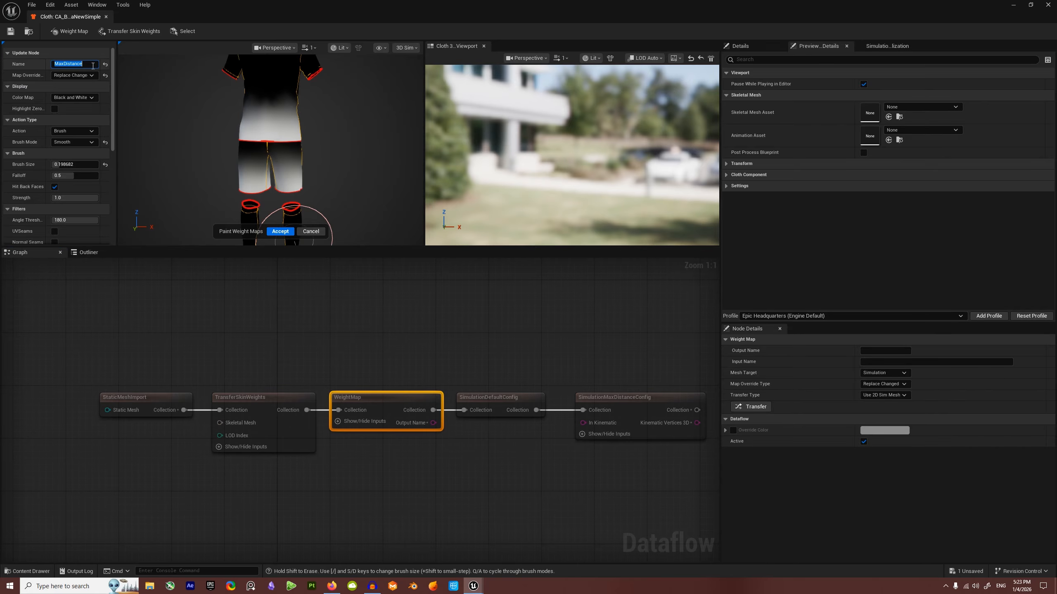
left_click(279, 231)
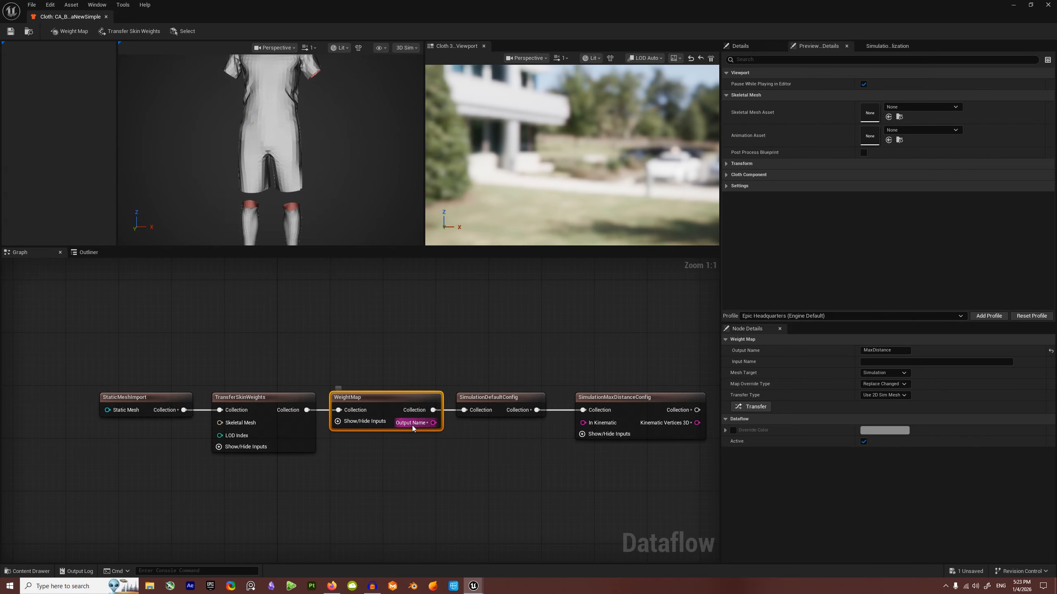
left_click_drag(433, 424, 592, 423)
Step: Reveal all inputs and move the Output Name link from In Kinematic to Max Distance.Weight Map
left_click(587, 434)
left_click(605, 454)
left_click(603, 475)
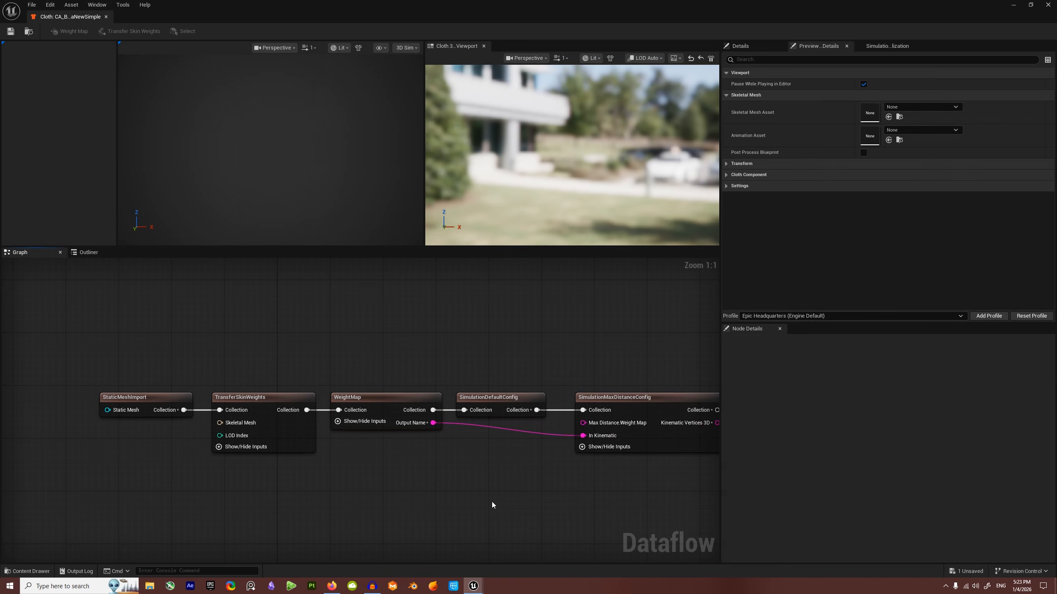
left_click(582, 436, "alt")
left_click_drag(434, 423, 584, 423)
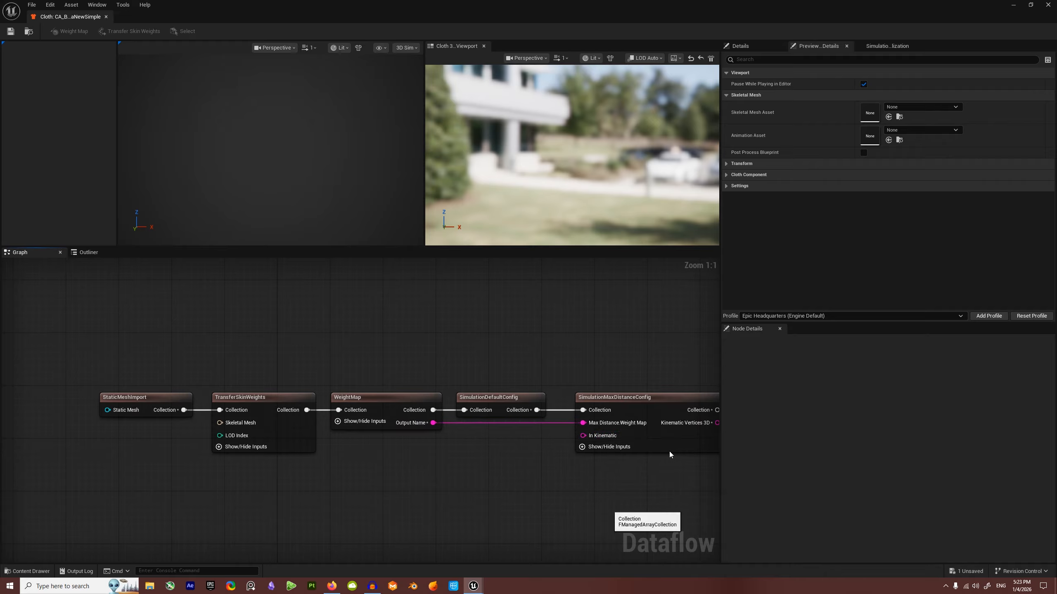
left_click(582, 447)
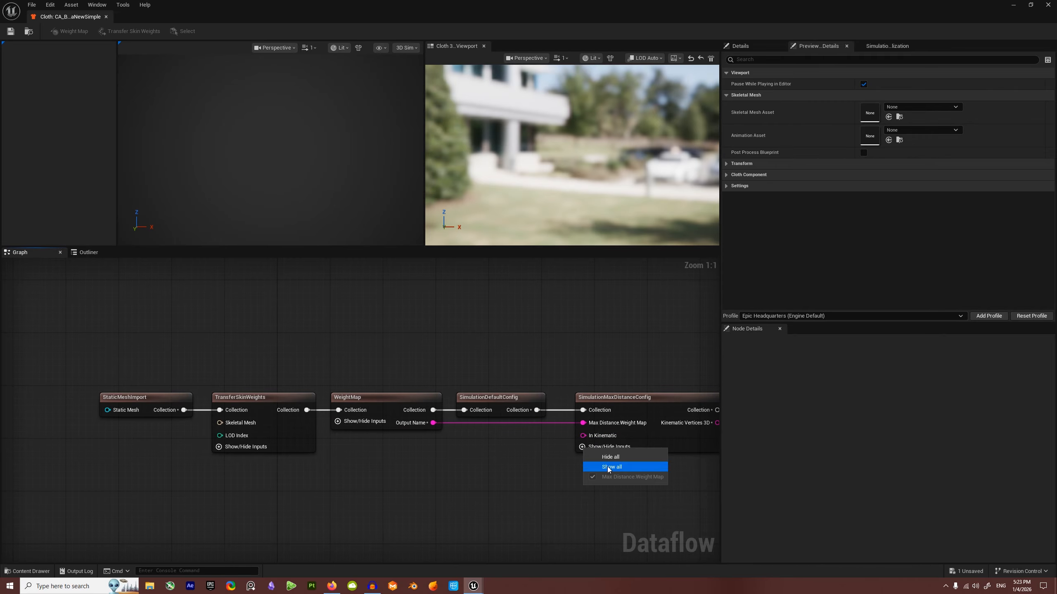
left_click(568, 452)
Step: Add SimulationLongRangeAttachmentConfig and feed Kinematic Vertices 3D into its Fixed End Set
right_click_drag(602, 477, 426, 483)
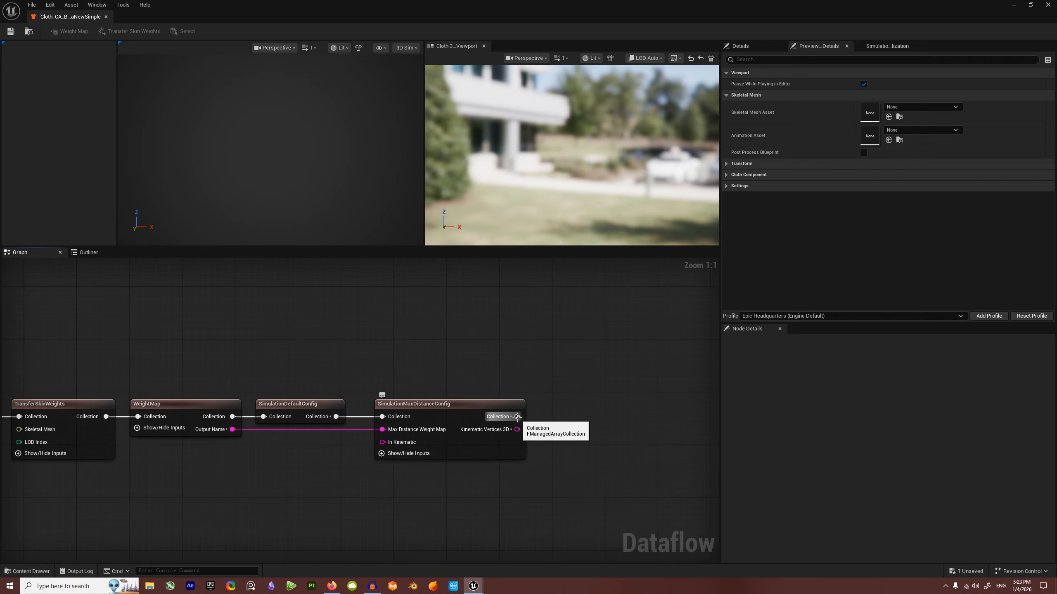
left_click_drag(517, 417, 575, 418)
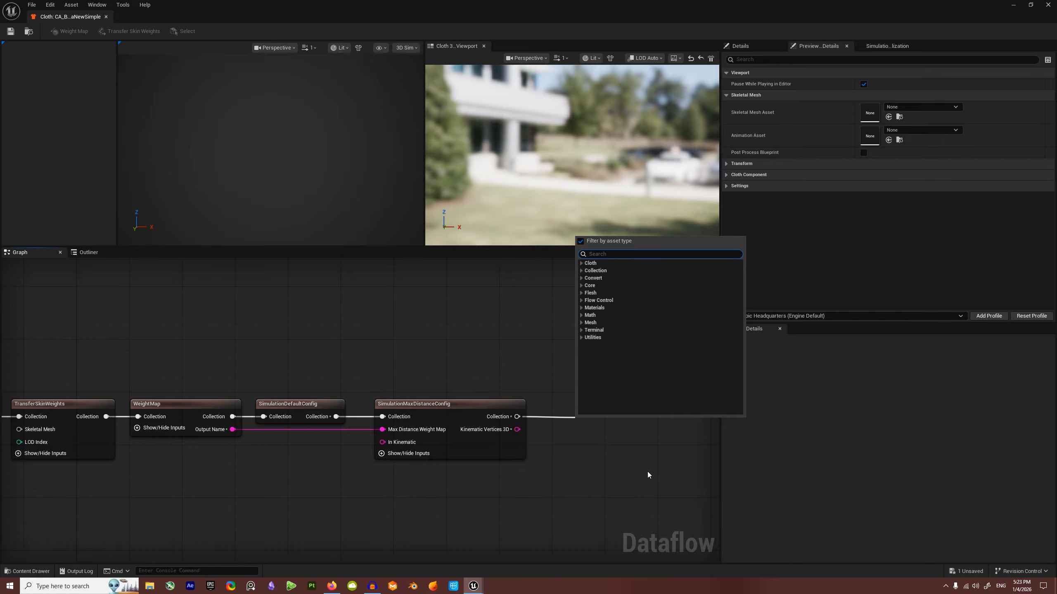
type("longrange")
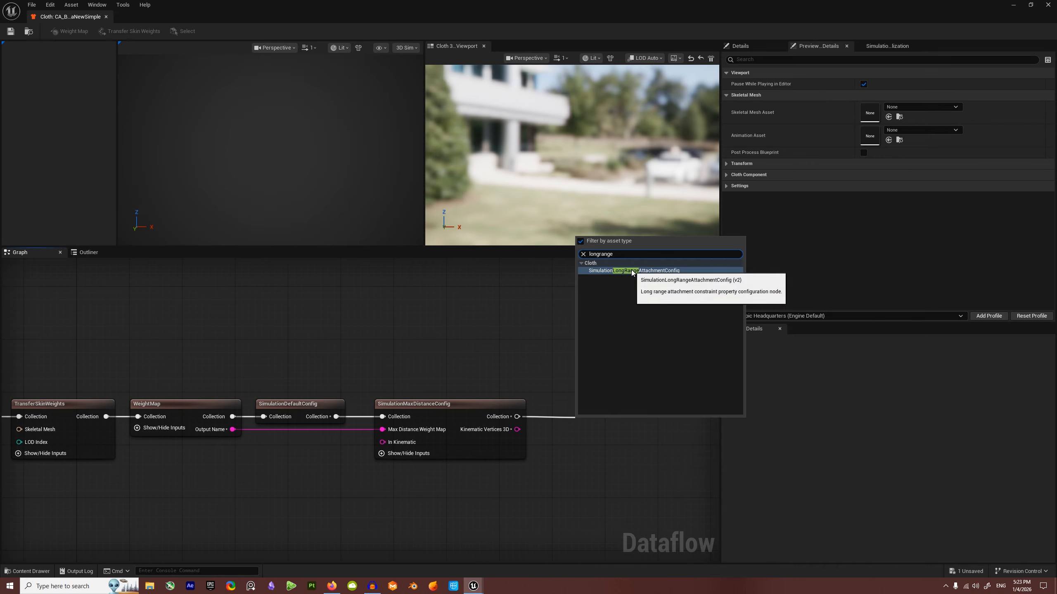
left_click(634, 274)
left_click_drag(644, 421, 616, 399)
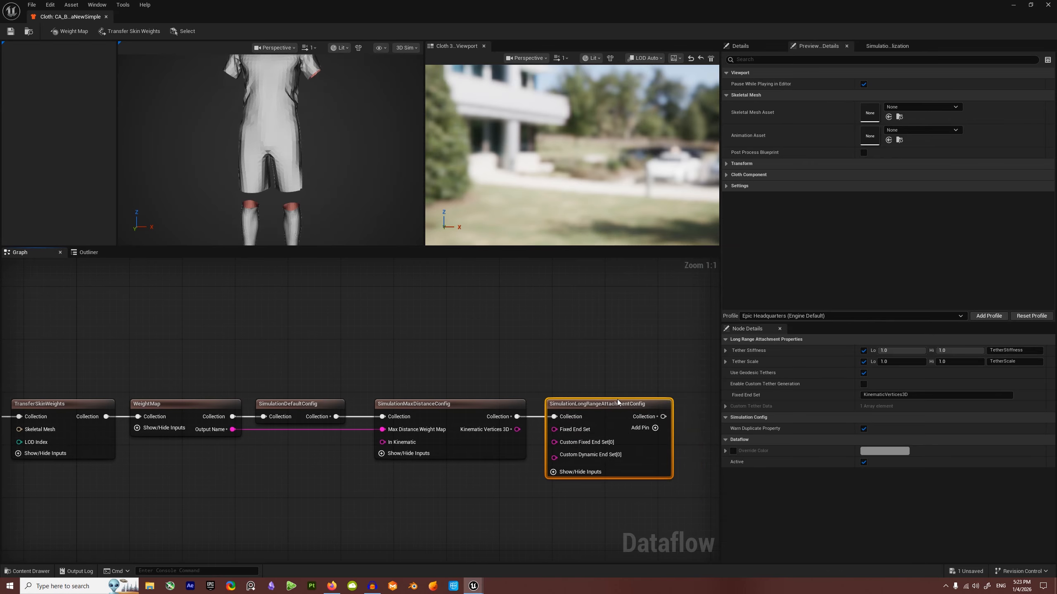
right_click_drag(642, 514, 457, 502)
left_click_drag(332, 417, 375, 418)
left_click_drag(471, 405, 532, 399)
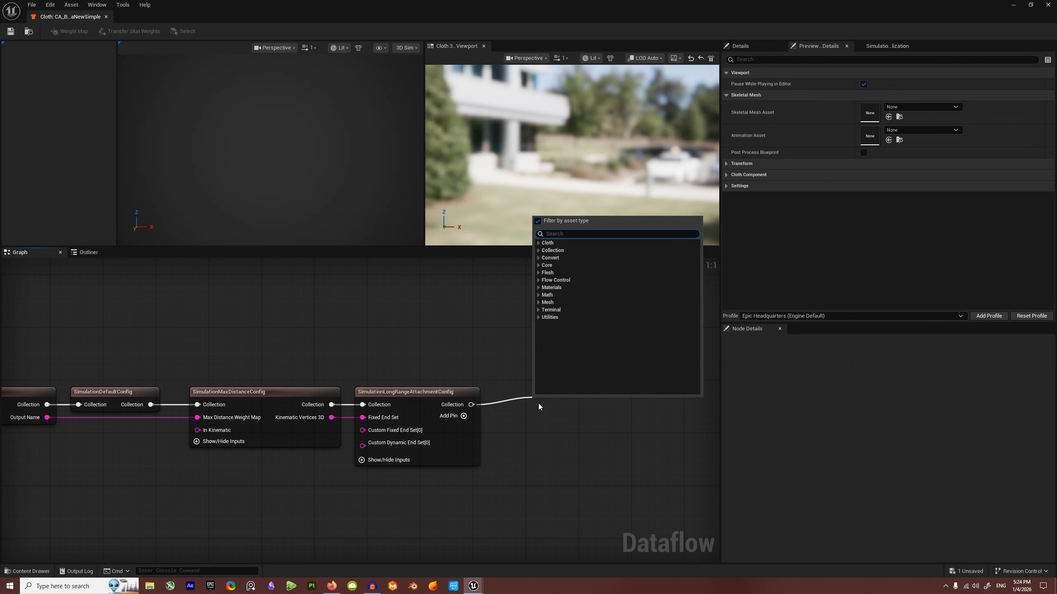
Step: Add a SimulationAerodynamicsConfig node next in the chain
type("aeros")
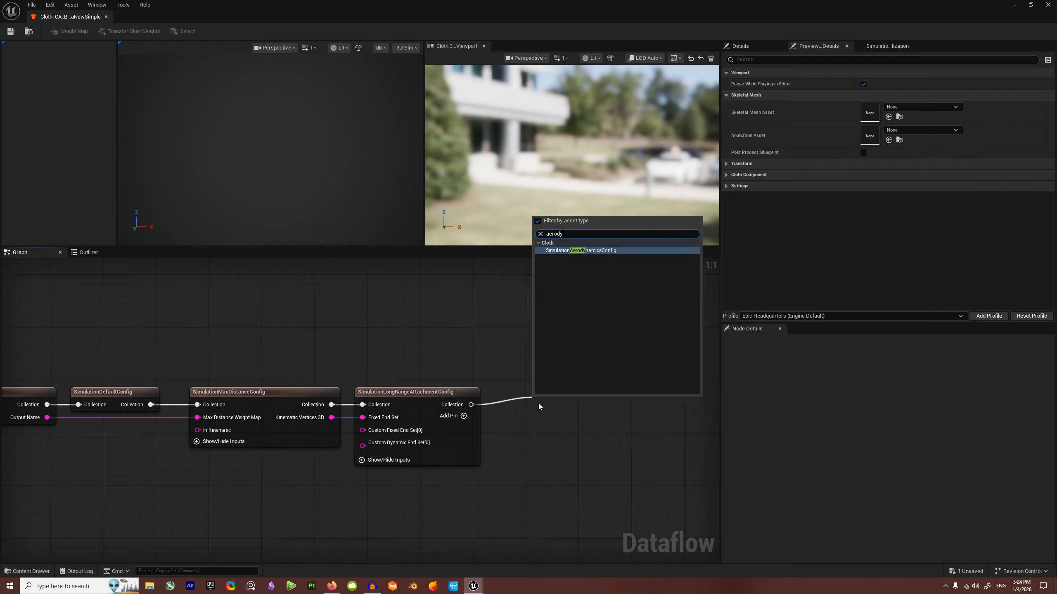
left_click(573, 251)
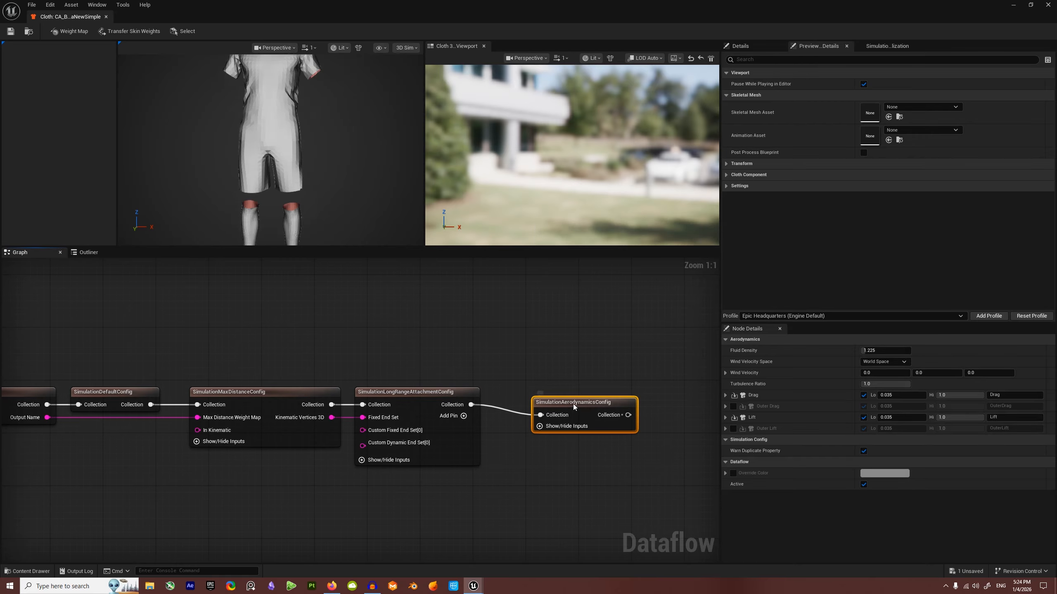
left_click_drag(574, 406, 532, 396)
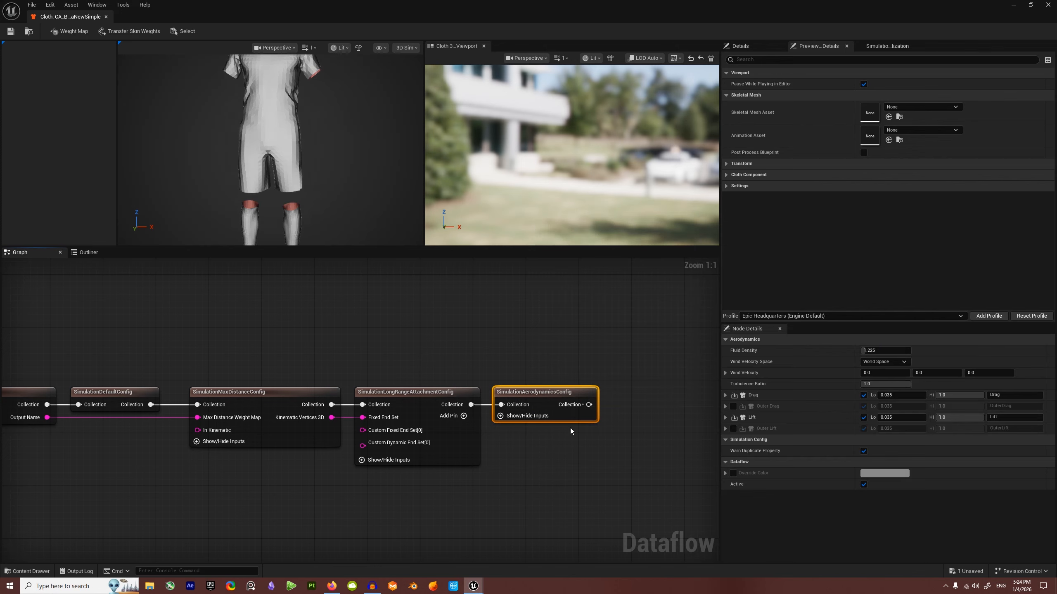
left_click_drag(587, 402, 620, 402)
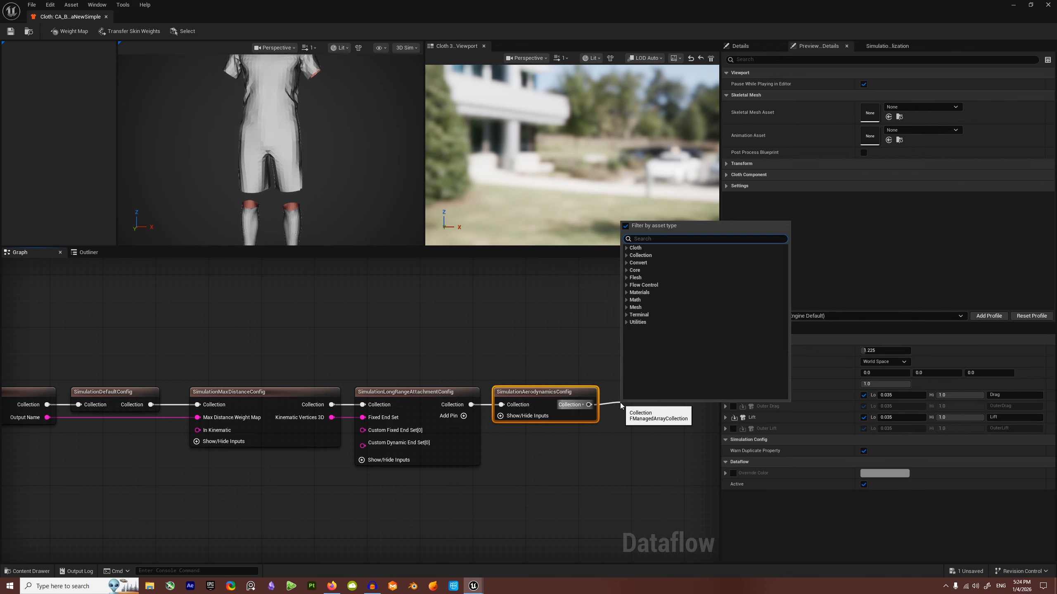
Step: Add a SimulationCollisionConfig node after the aerodynamics node
type("collis")
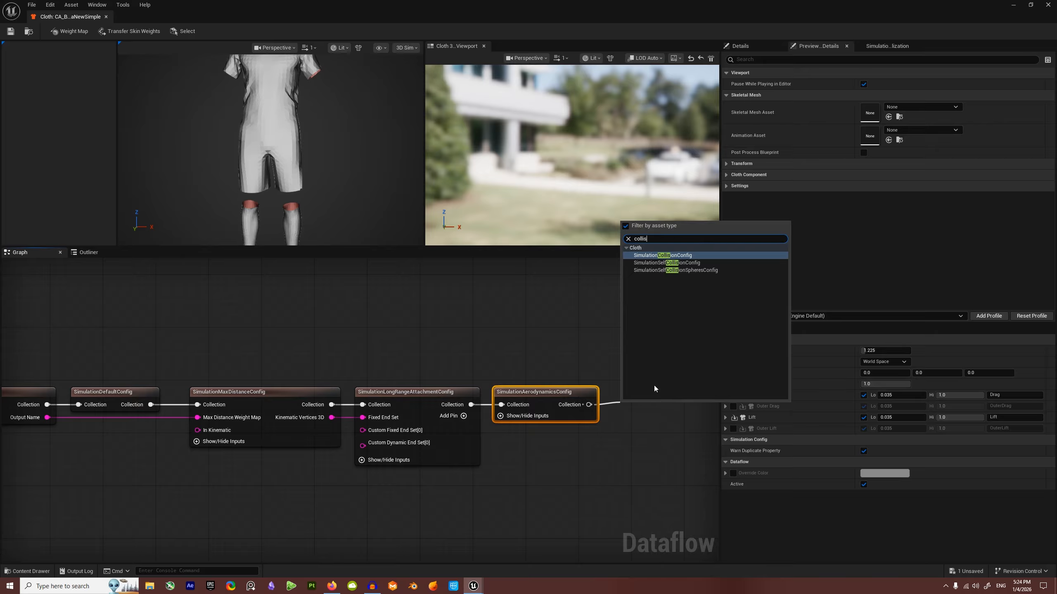
left_click(666, 255)
right_click_drag(658, 417, 427, 411)
left_click_drag(426, 411, 425, 389)
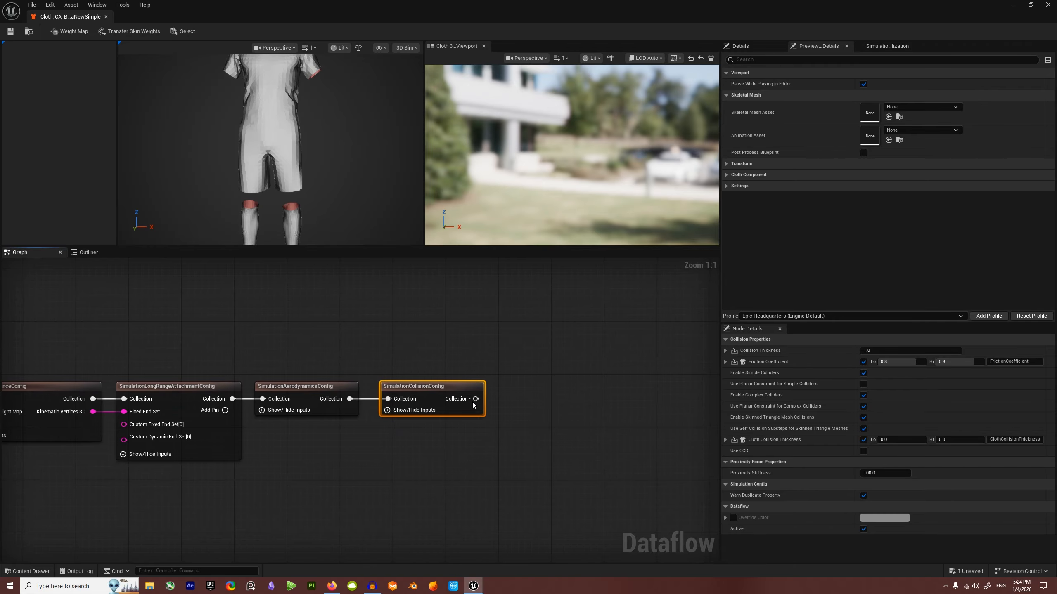
Step: Add a SetPhysicsAsset node after SimulationCollisionConfig
left_click_drag(475, 398, 506, 403)
left_click_drag(505, 400, 506, 398)
type("set")
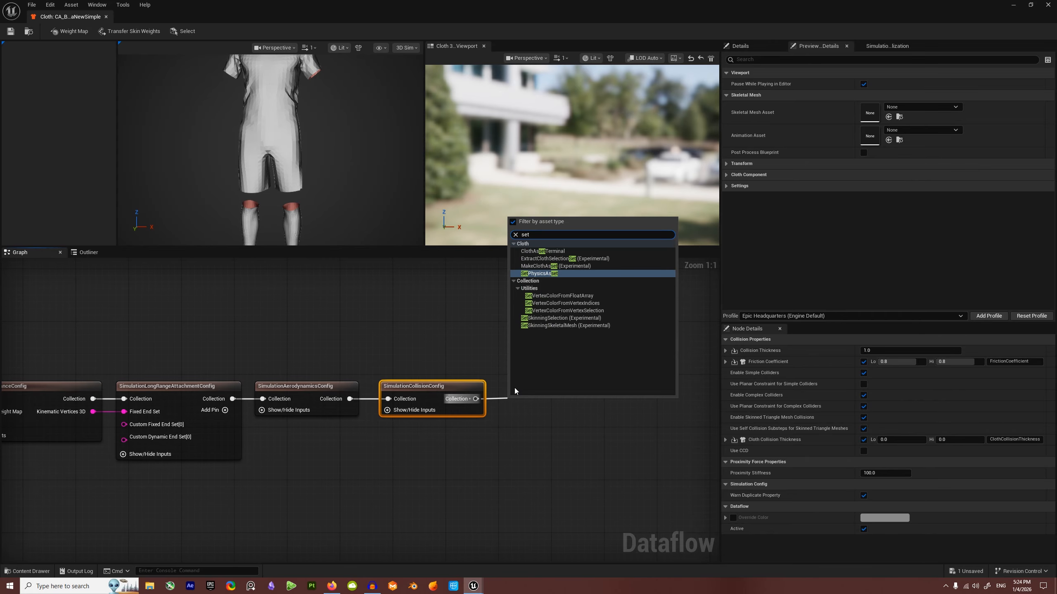
type("phys")
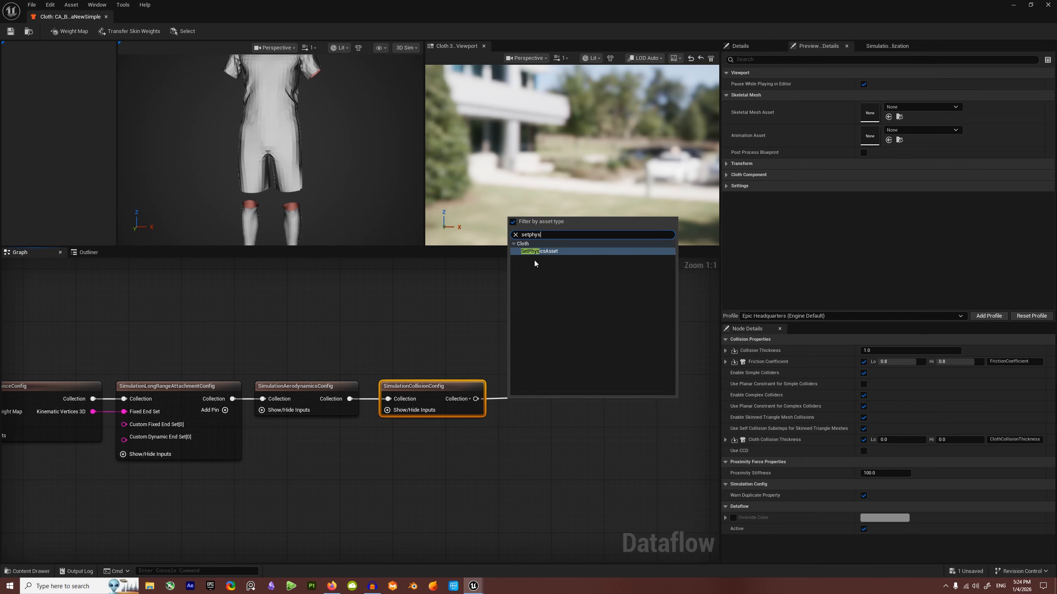
left_click(538, 252)
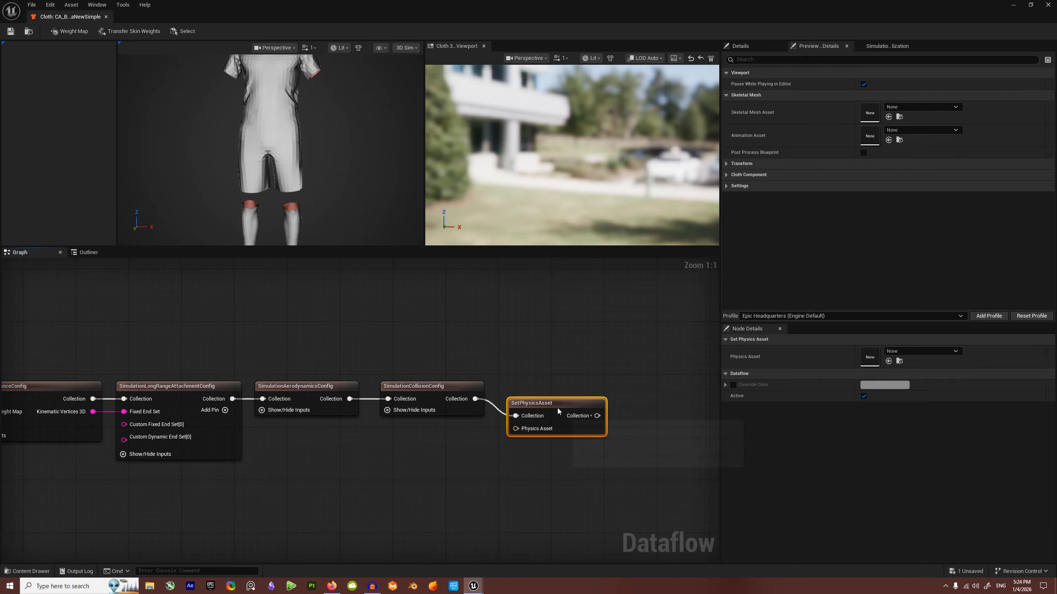
left_click_drag(546, 410, 622, 396)
Step: Add a SimulationSelfCollisionConfig node after SetPhysicsAsset
type("selfcolli")
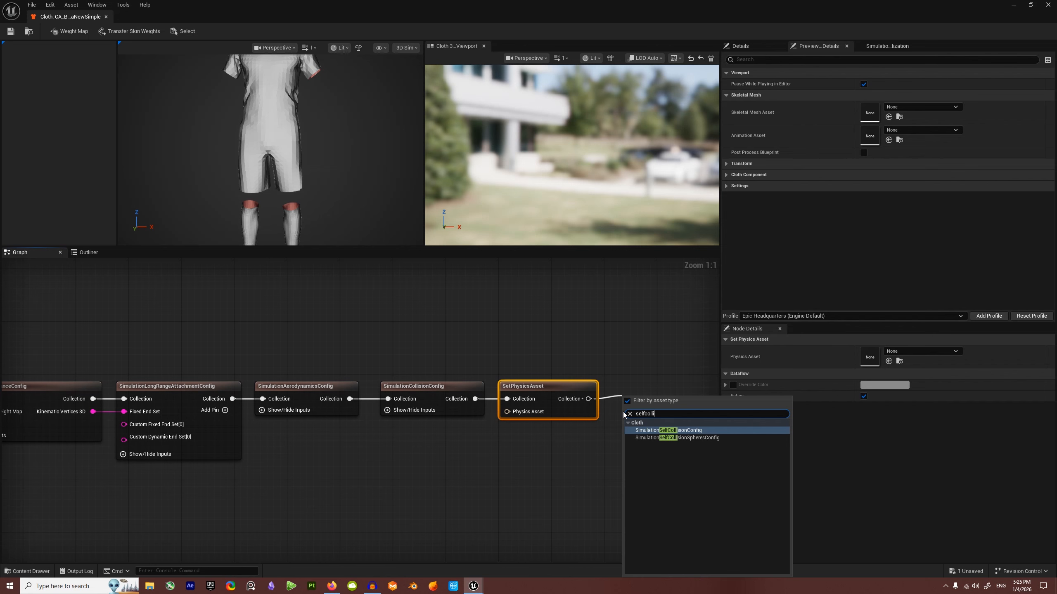
left_click(679, 430)
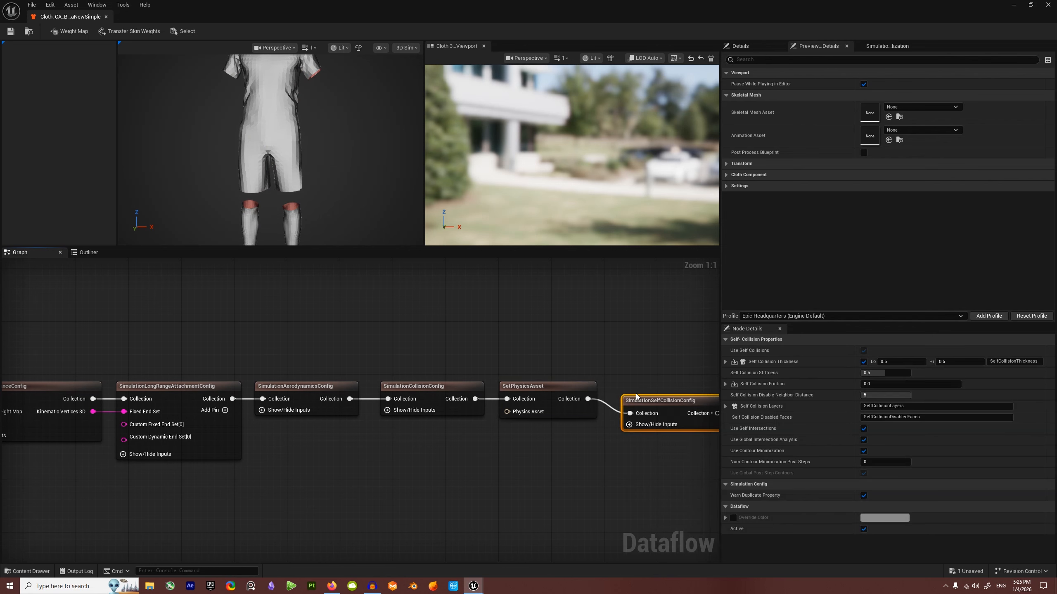
left_click_drag(648, 401, 634, 382)
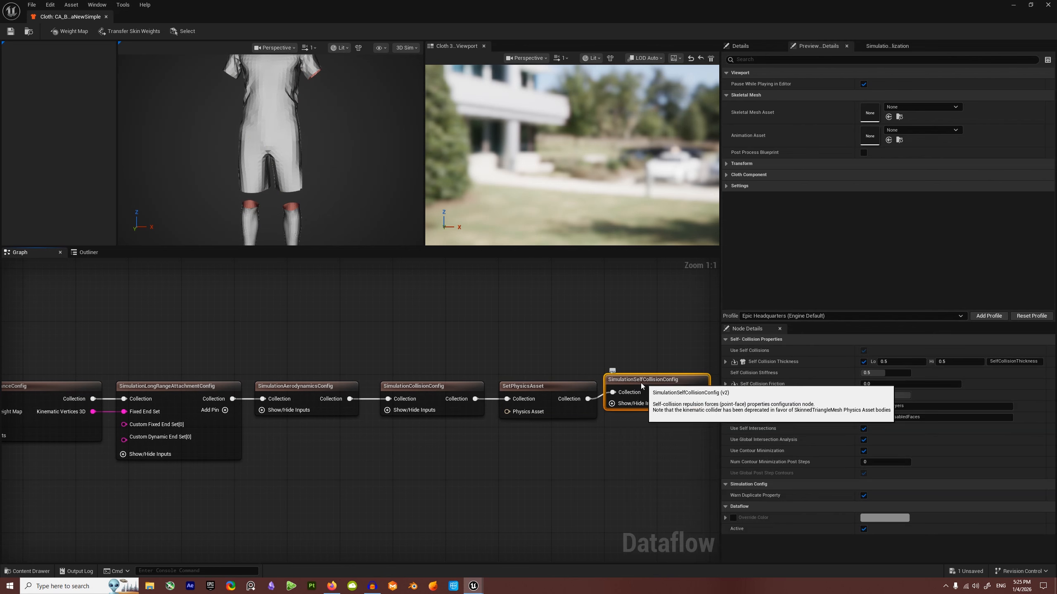
right_click_drag(616, 487, 418, 459)
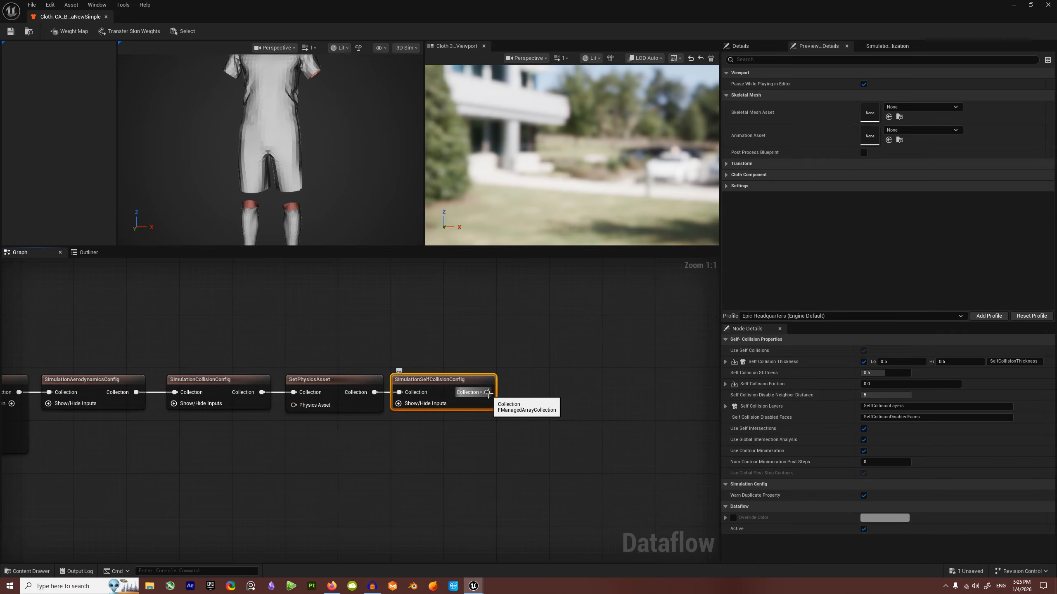
Step: Attach a ClothAssetTerminal node to the self-collision Collection output
left_click_drag(487, 393, 587, 392)
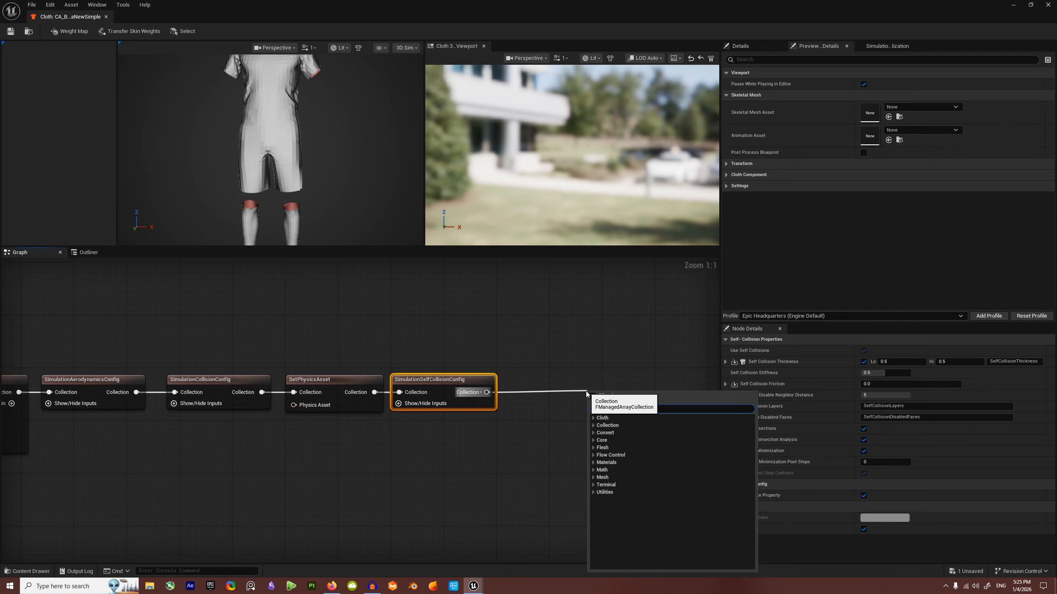
type("termi")
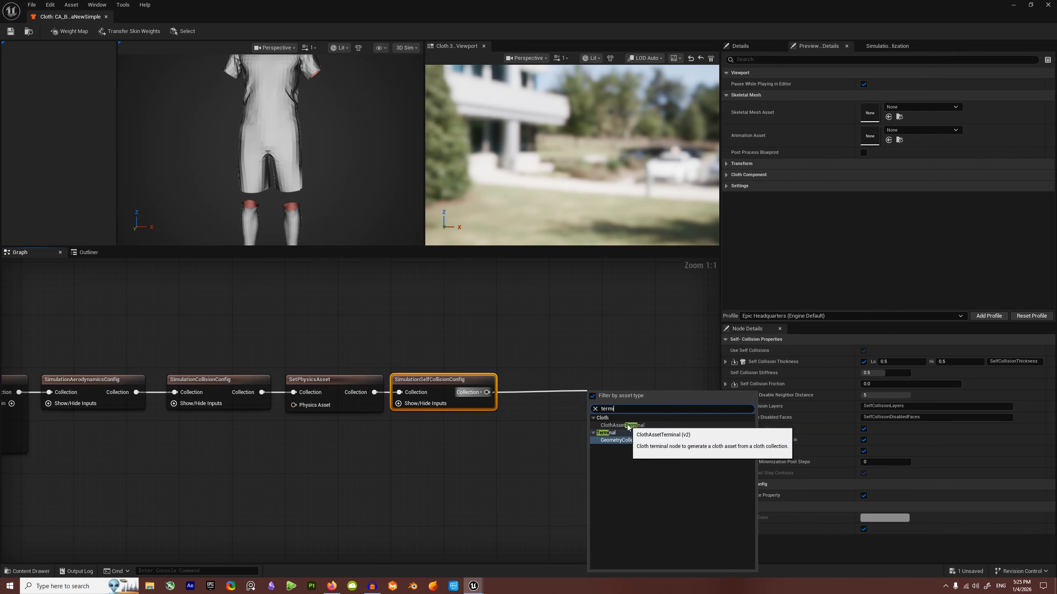
left_click(622, 425)
Step: Set SimulationAerodynamicsConfig's Wind Velocity to 0.0, -8.0, 0.0 and view the swaying kit side-on
left_click_drag(618, 395, 607, 384)
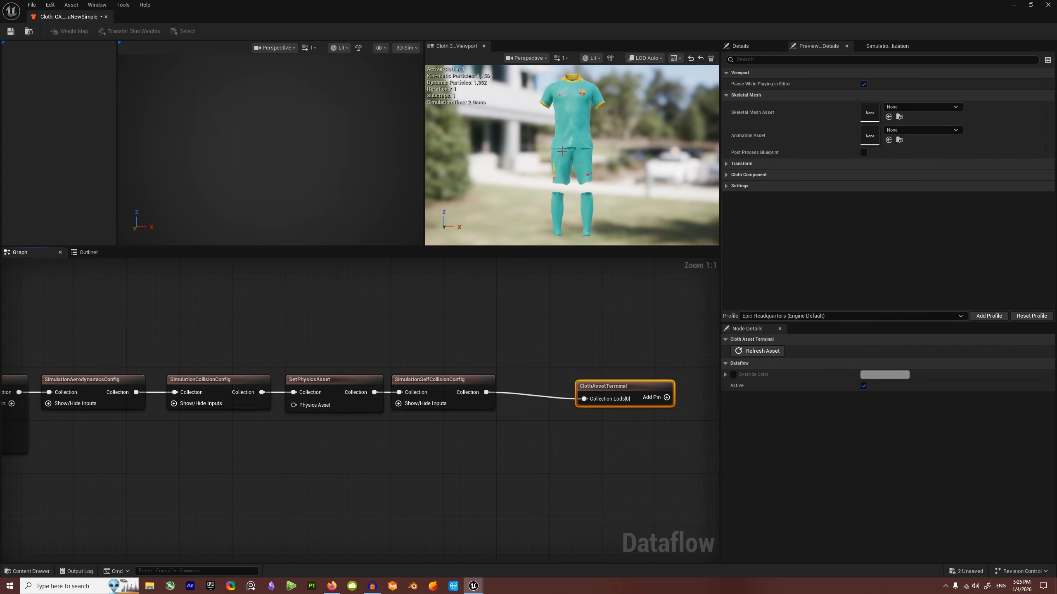
right_click_drag(353, 331, 510, 332)
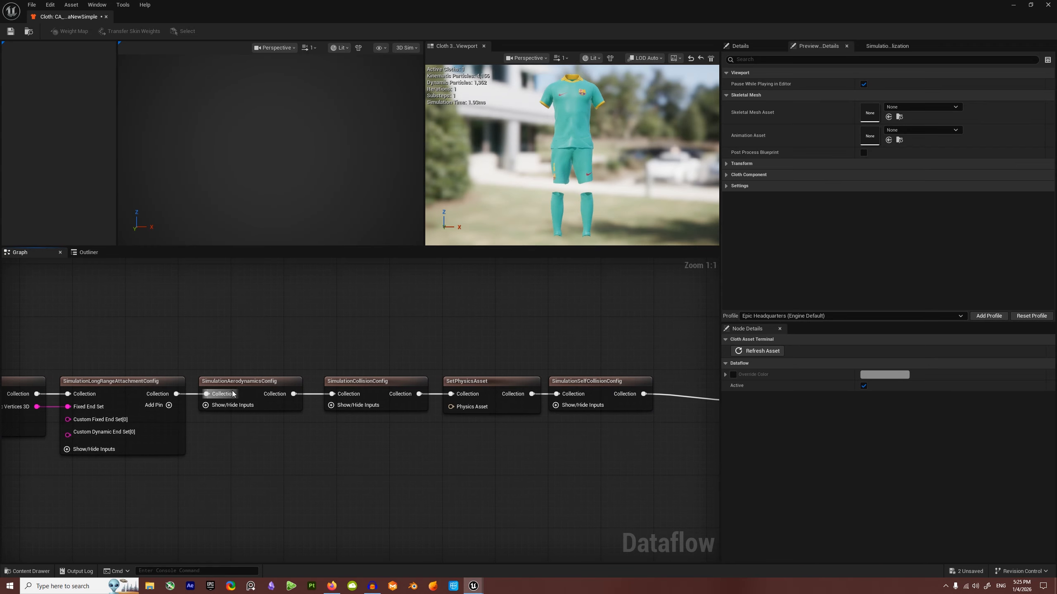
left_click(244, 383)
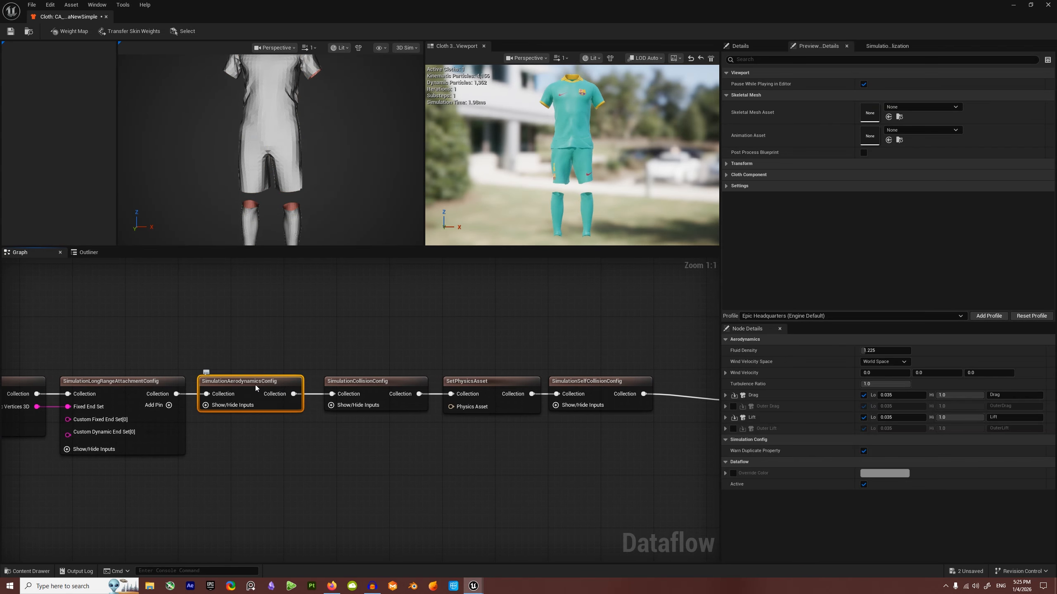
left_click(934, 374)
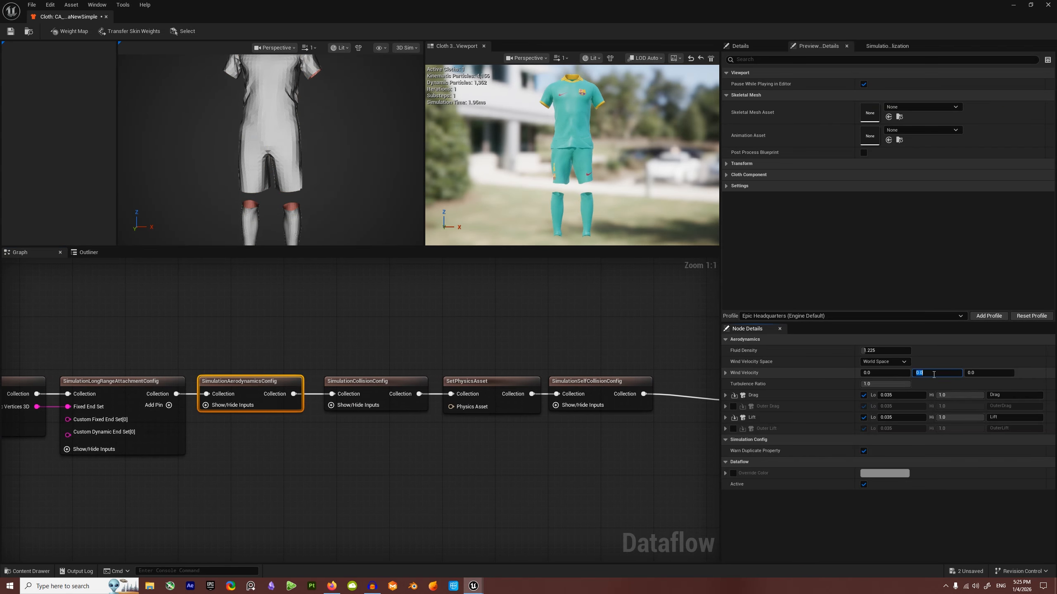
type("-8")
key("Return")
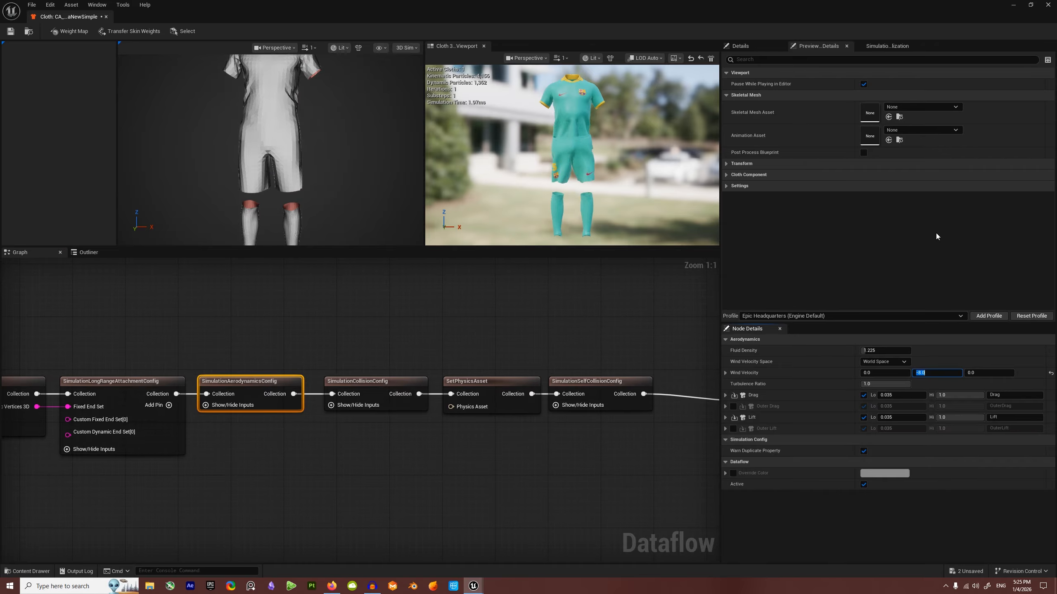
left_click_drag(594, 210, 711, 139)
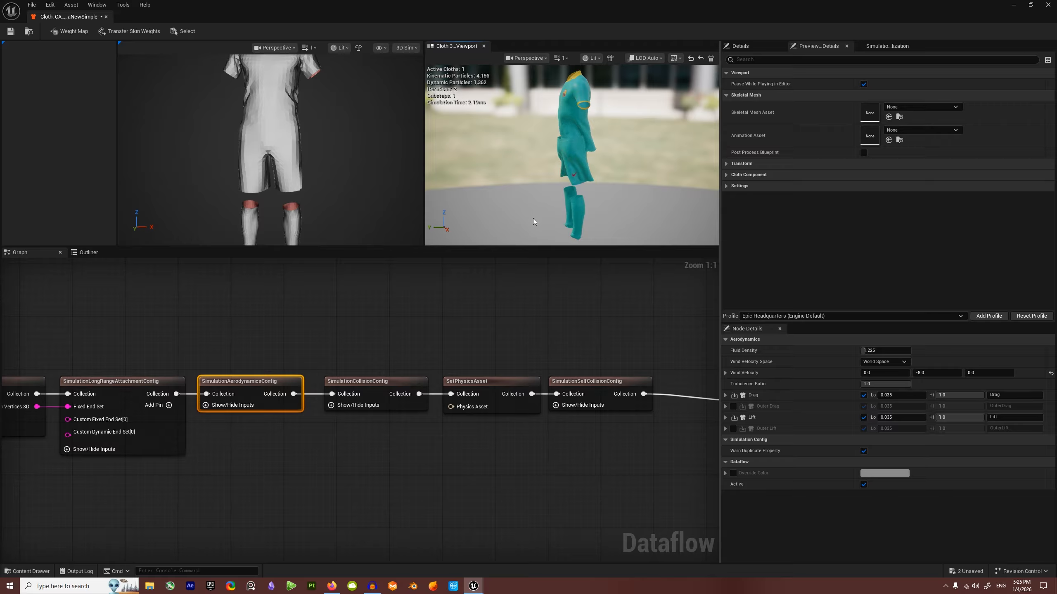
Step: Assign PHYS_MotM_Player to SetPhysicsAsset and orbit the preview to check the simulating kit
left_click(499, 384)
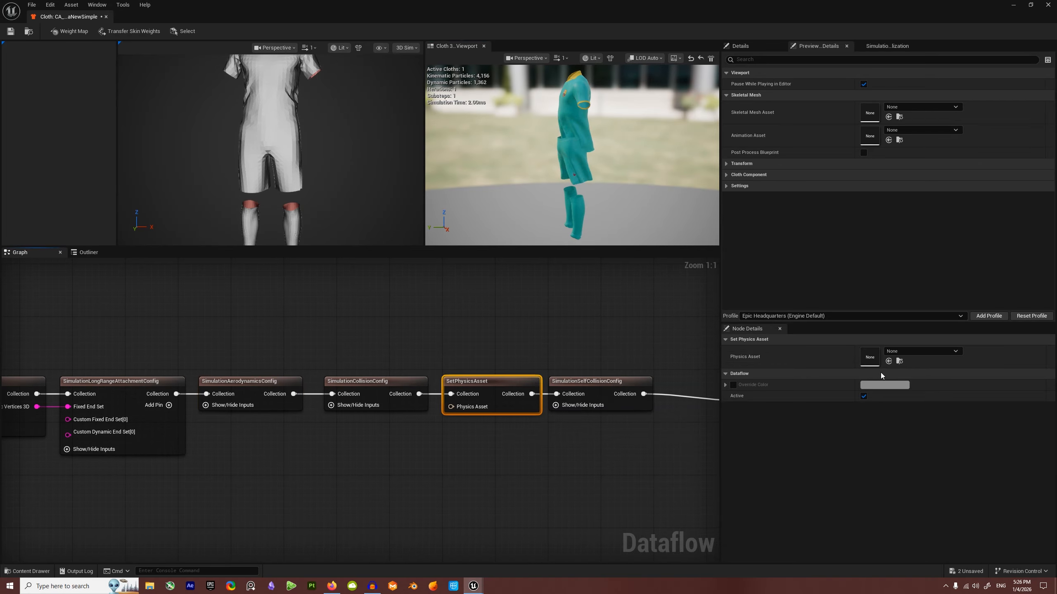
left_click(921, 351)
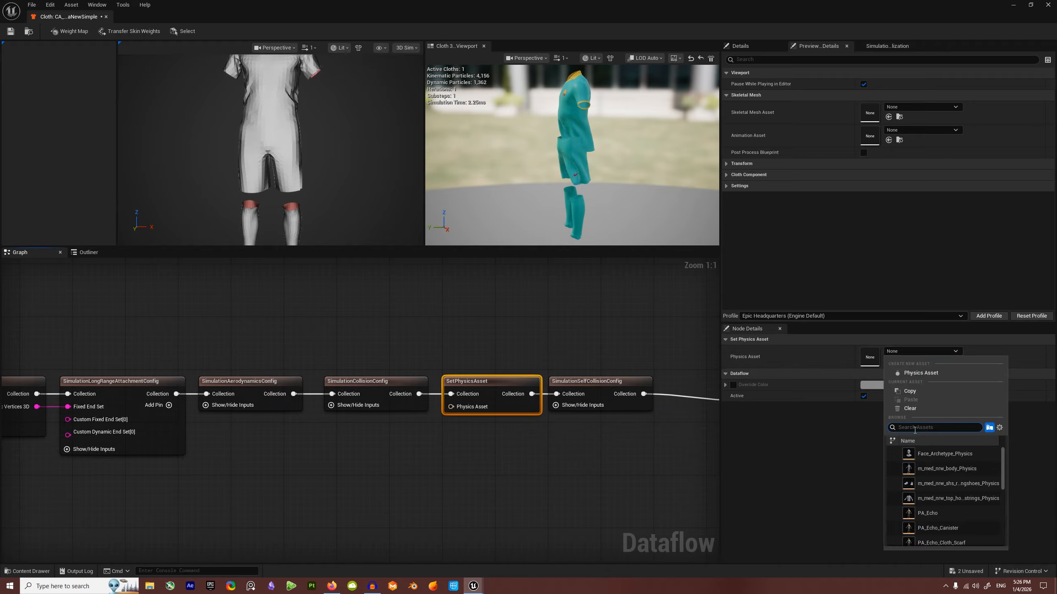
type("motm")
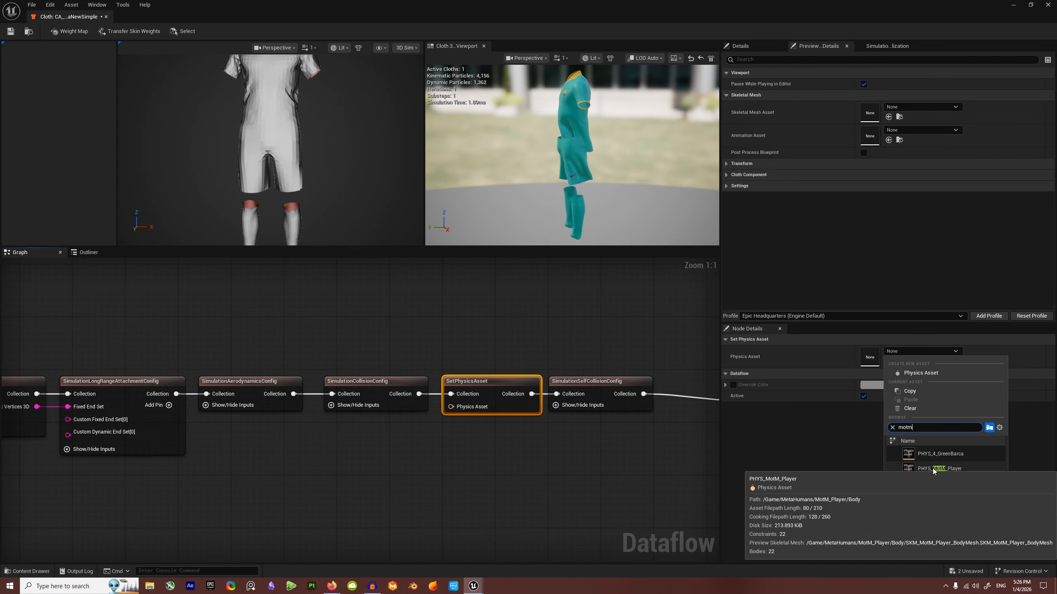
left_click(934, 466)
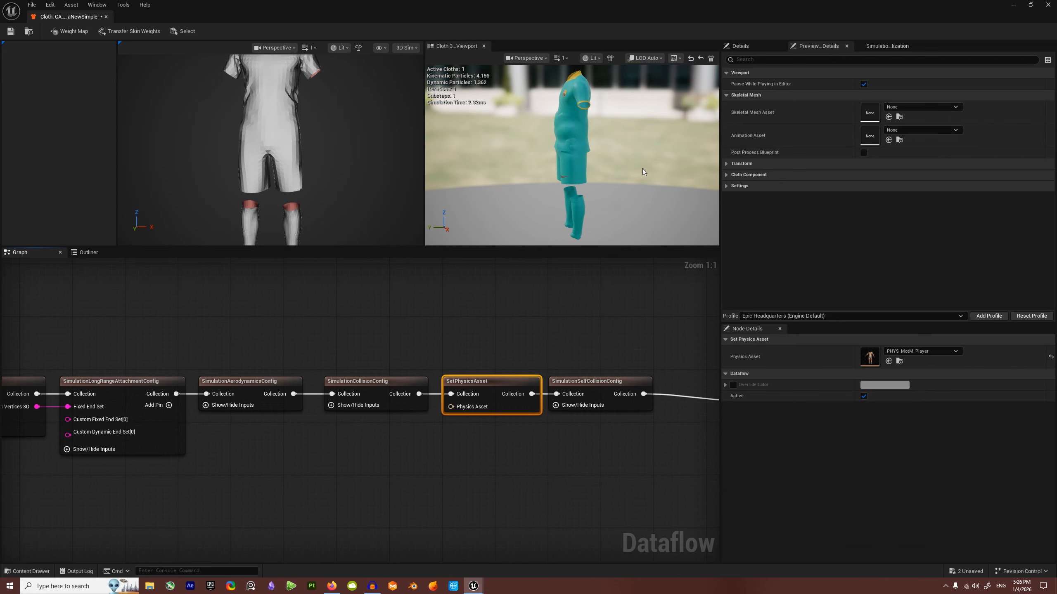
scroll(576, 187, "up", 6)
scroll(576, 187, "down", 3)
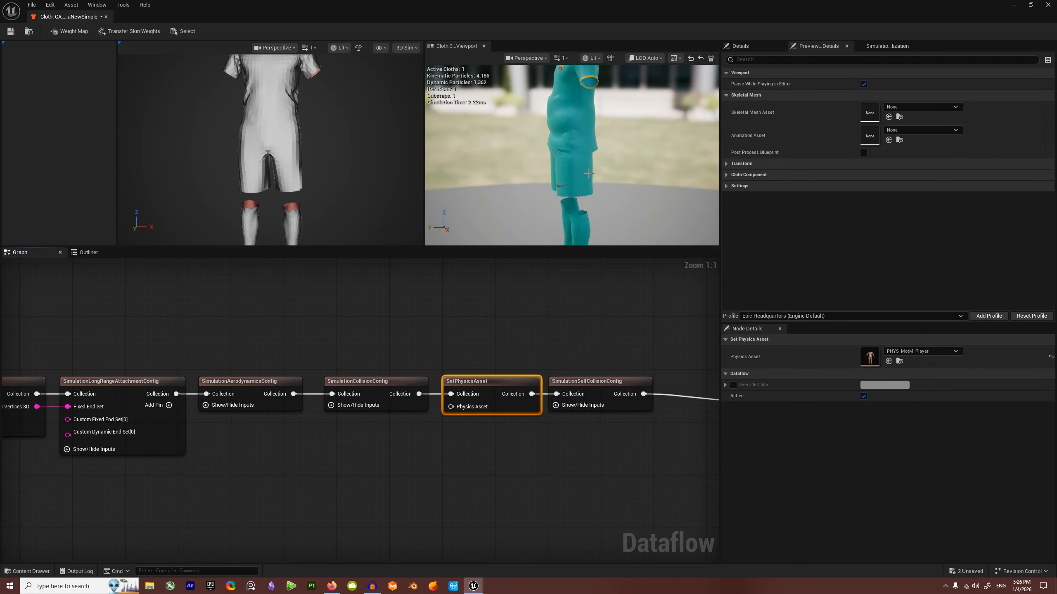
left_click_drag(576, 187, 275, 187, "alt")
left_click_drag(525, 199, 477, 204, "alt")
scroll(525, 198, "up", 4)
scroll(525, 198, "down", 8)
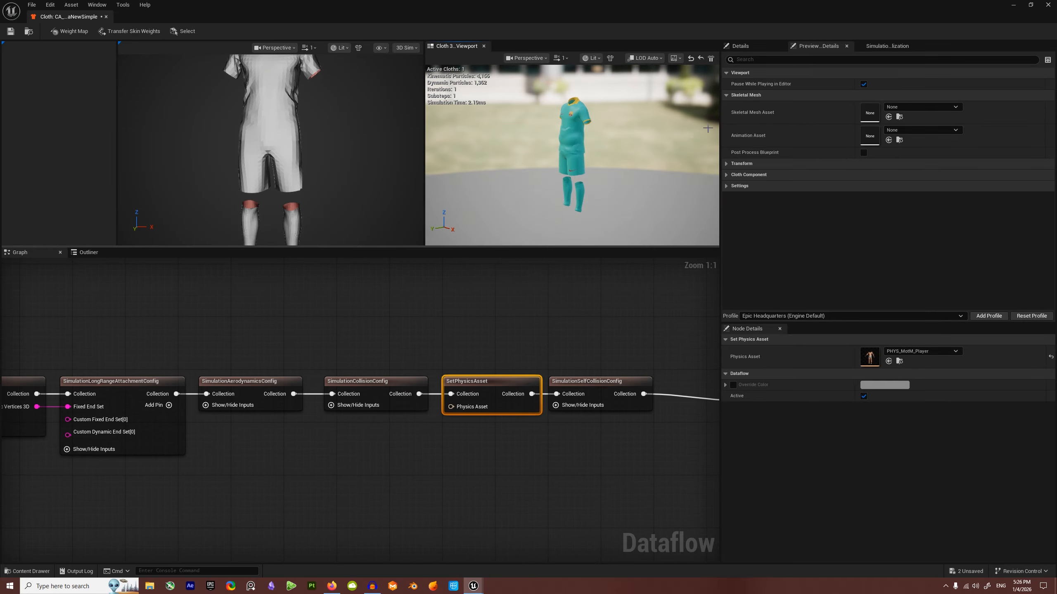
Step: Enable Collisions visualization, inspect the capsules around the kit, then open the Body folder's content drawer
left_click(893, 46)
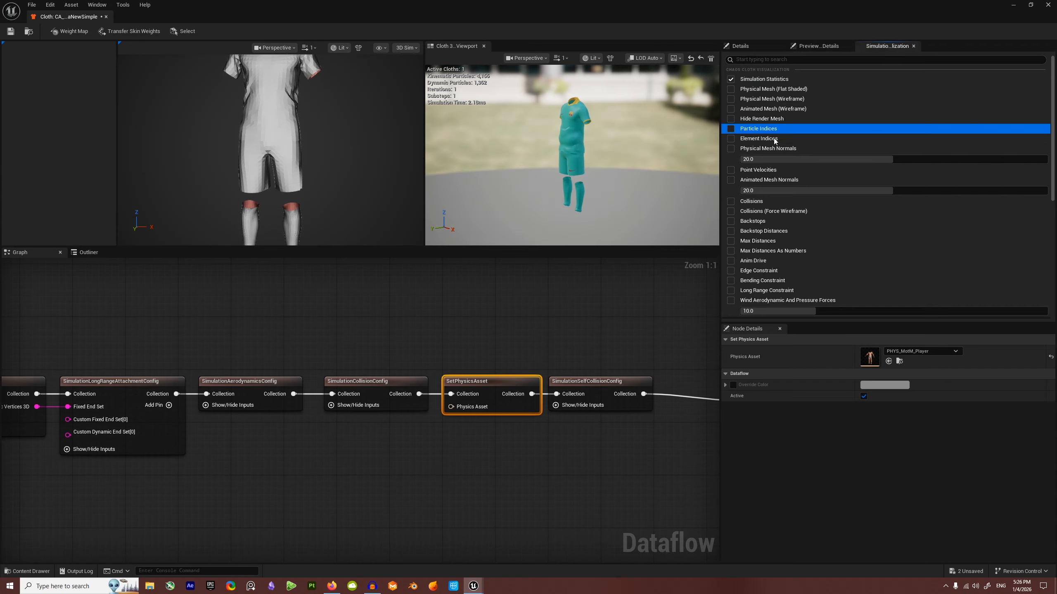
left_click(731, 201)
scroll(621, 201, "up", 5)
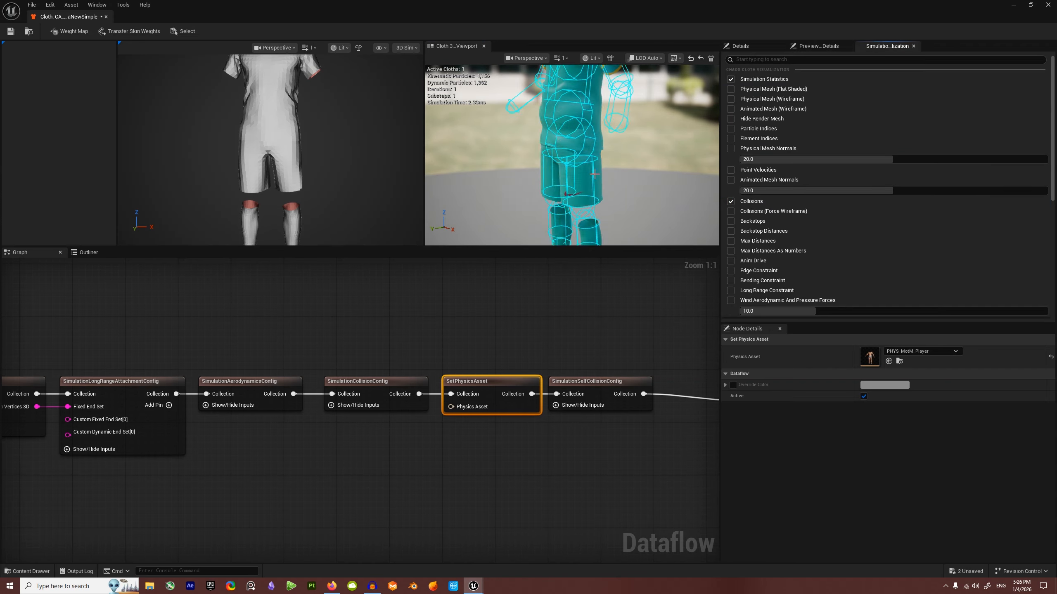
mouse_move(620, 201)
left_mouse_down("alt")
mouse_move(666, 196)
mouse_move(616, 187)
left_mouse_up("alt")
scroll(616, 187, "down", 6)
right_click_drag(572, 136, 620, 137, "alt")
left_click_drag(572, 136, 582, 117, "alt")
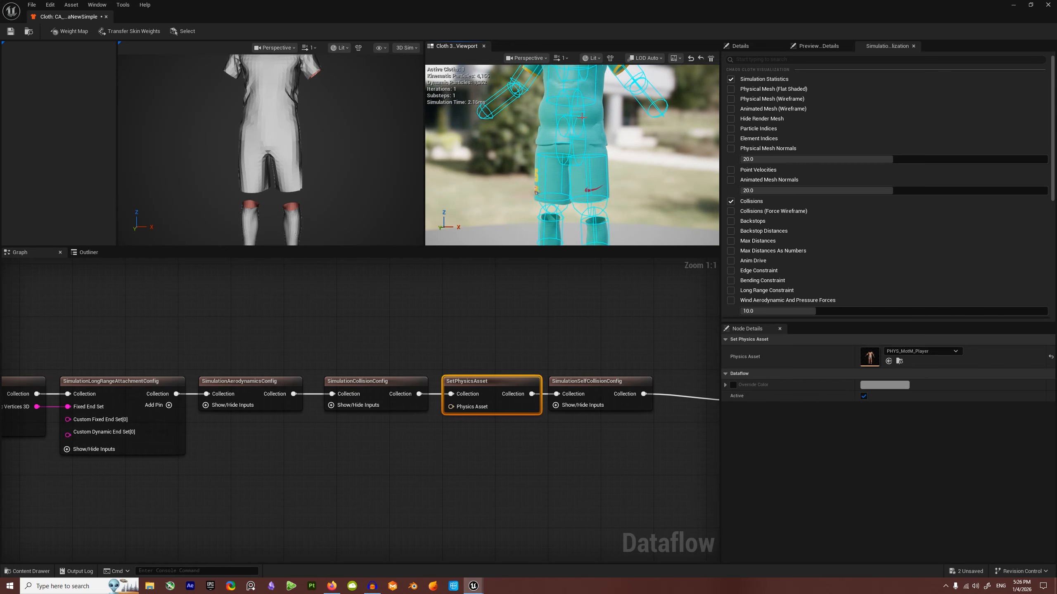
left_click_drag(483, 205, 520, 200, "alt")
scroll(525, 156, "down", 6)
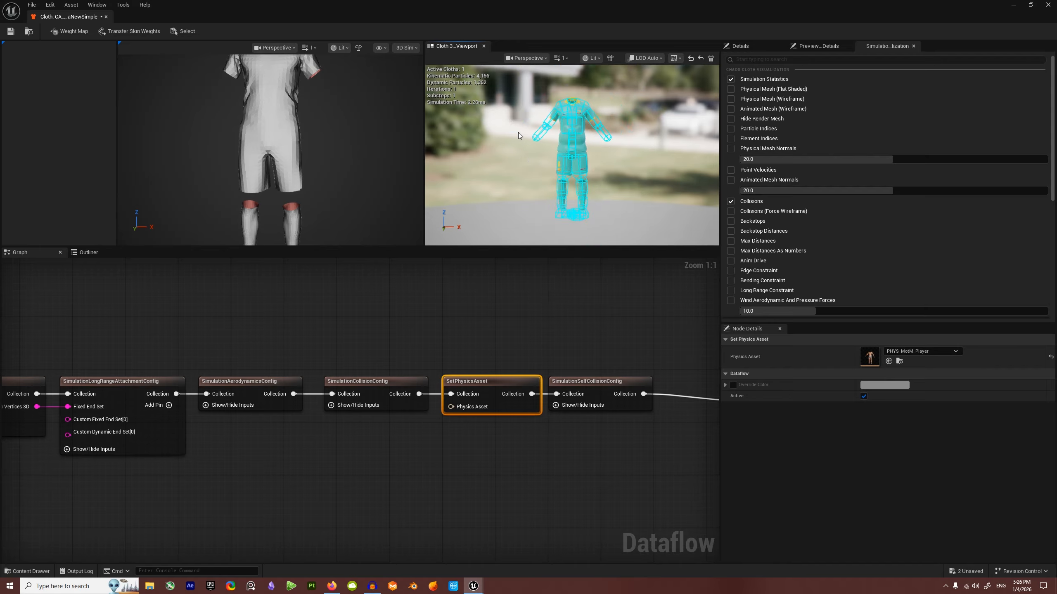
scroll(561, 113, "up", 1)
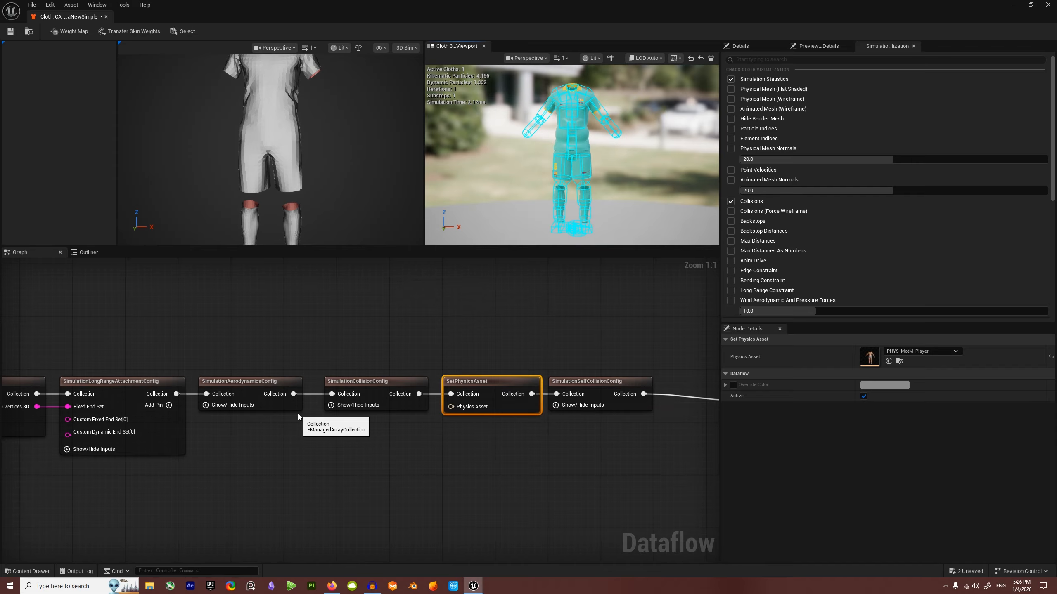
key("ctrl+space")
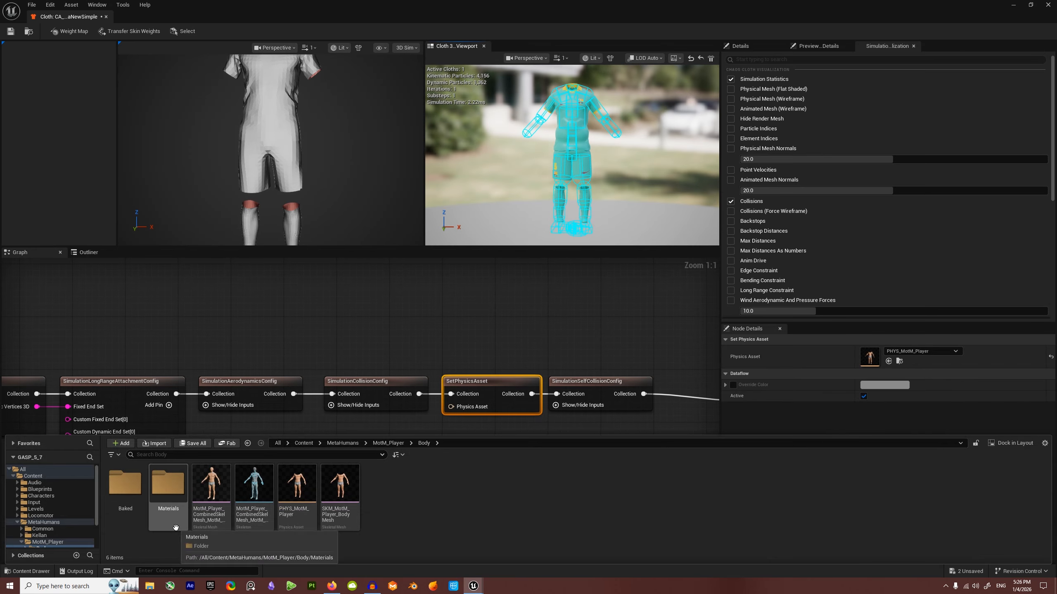
Step: Duplicate PHYS_MotM_Player as PHYS_Collider and open it in the Physics Asset Editor
right_click(293, 489)
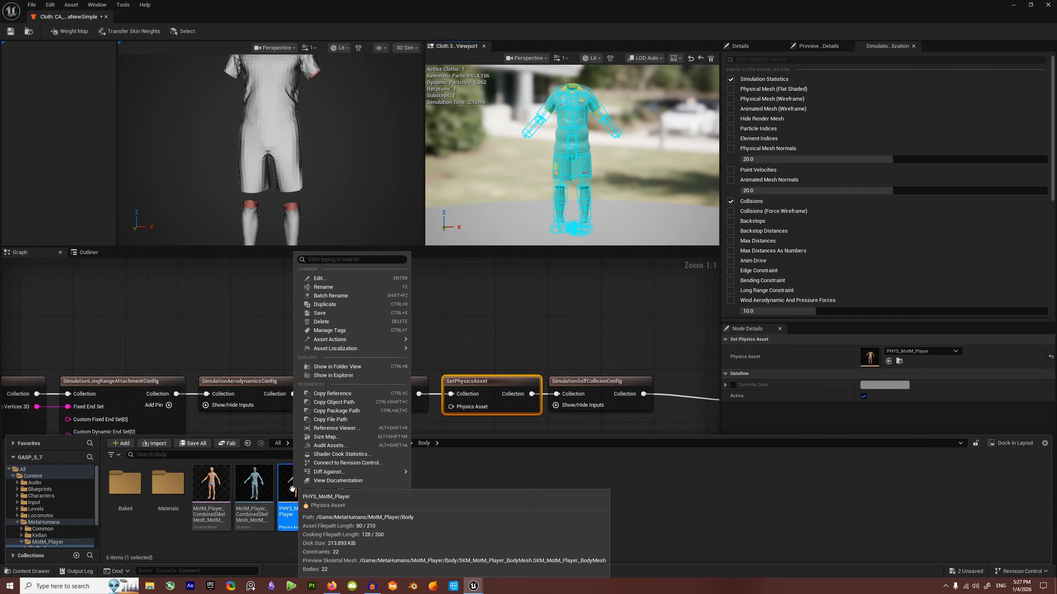
left_click(325, 304)
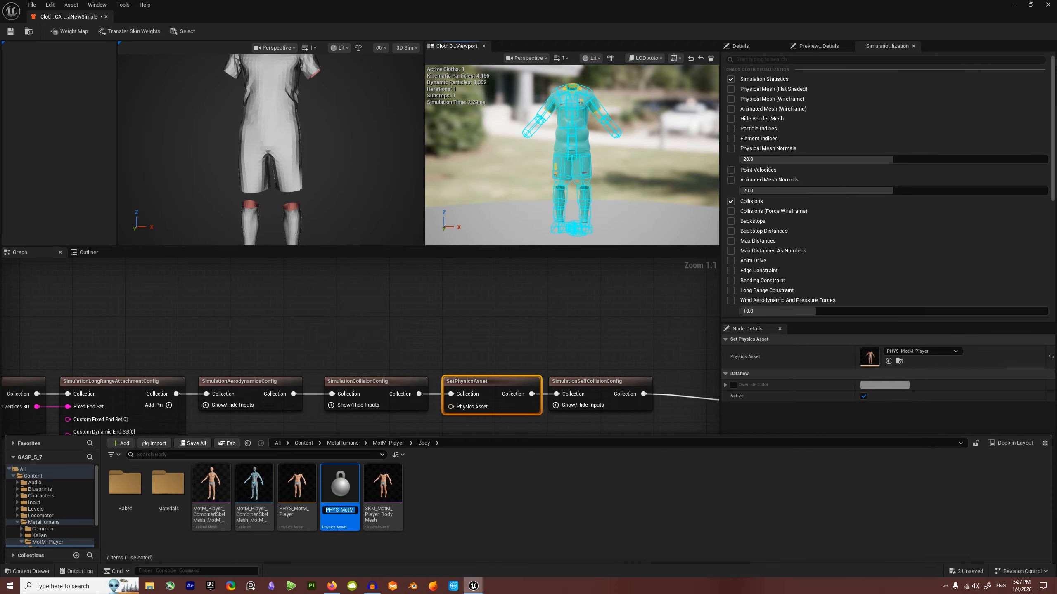
type("PHYS_M")
type("ollider")
key("Return")
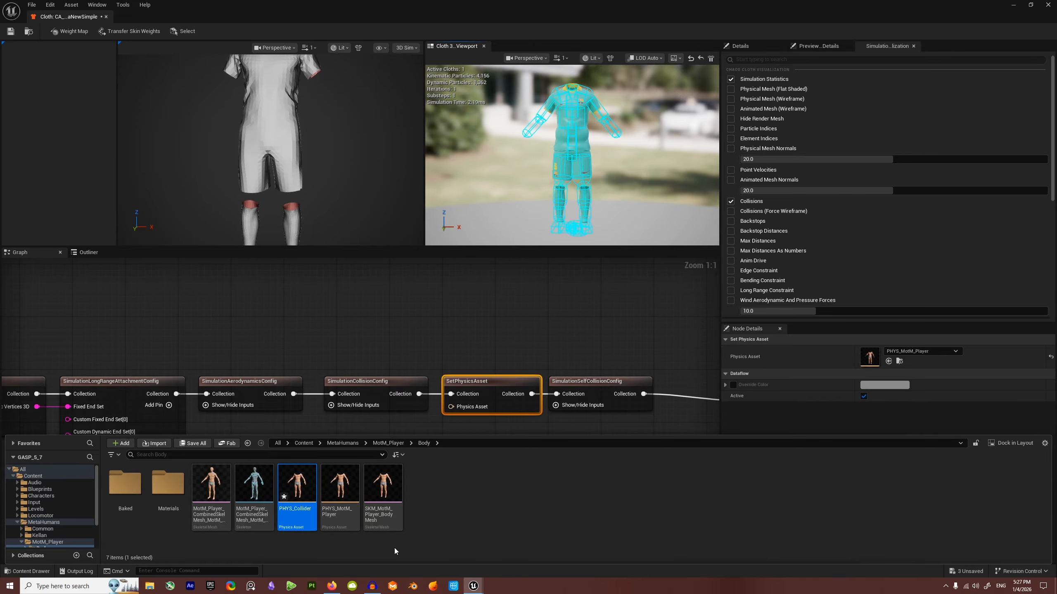
double_click(297, 490)
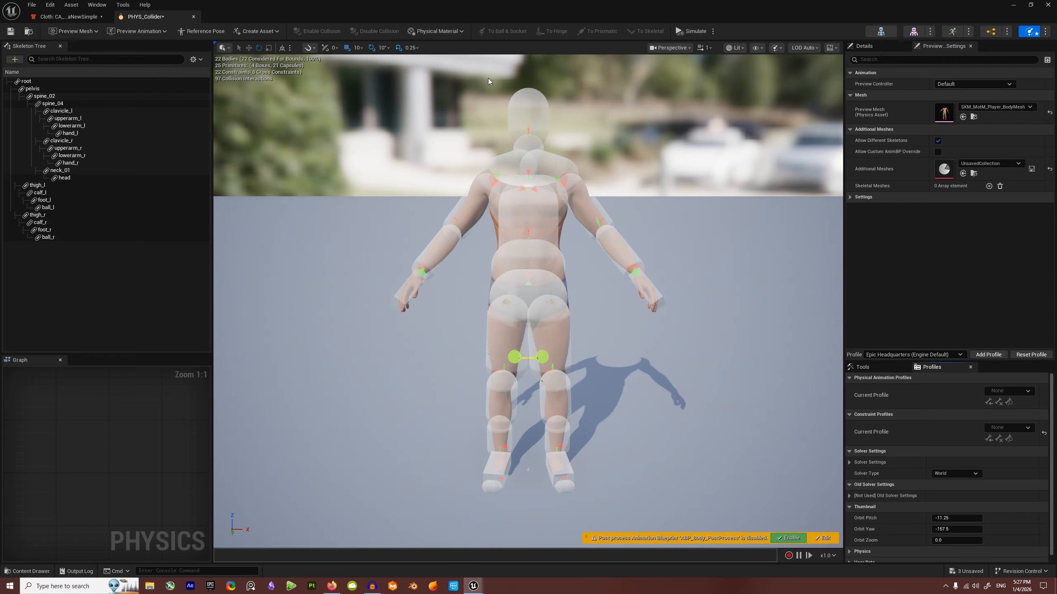
Step: Delete the head, clavicle, spine and torso collision bodies from PHYS_Collider
mouse_move(566, 160)
middle_mouse_down()
mouse_move(608, 179)
mouse_move(566, 160)
middle_mouse_up()
scroll(566, 160, "up", 4)
left_click(566, 161)
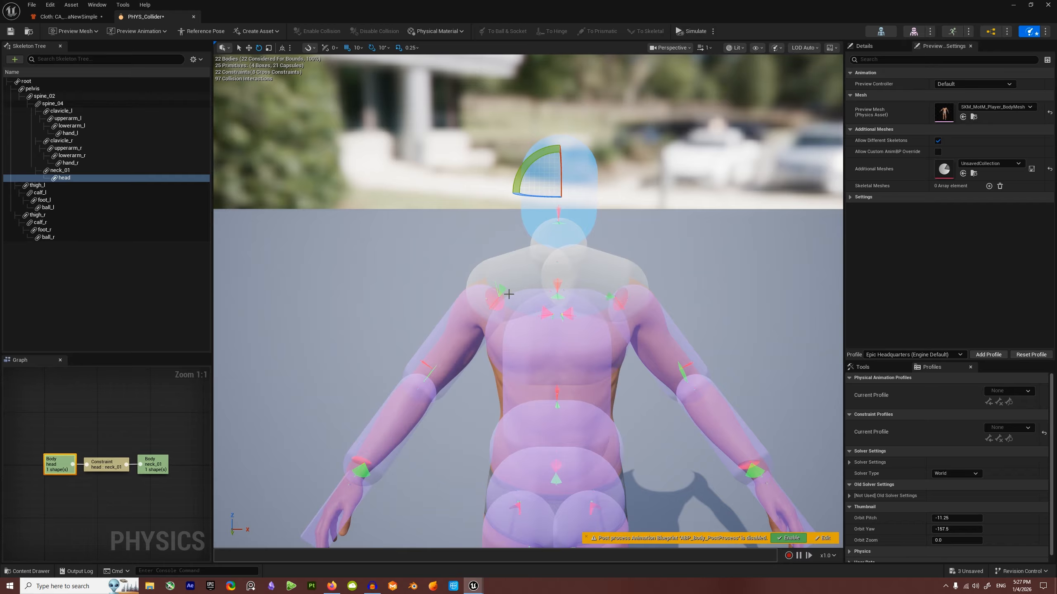
key("Delete")
left_click(531, 271)
key("Delete")
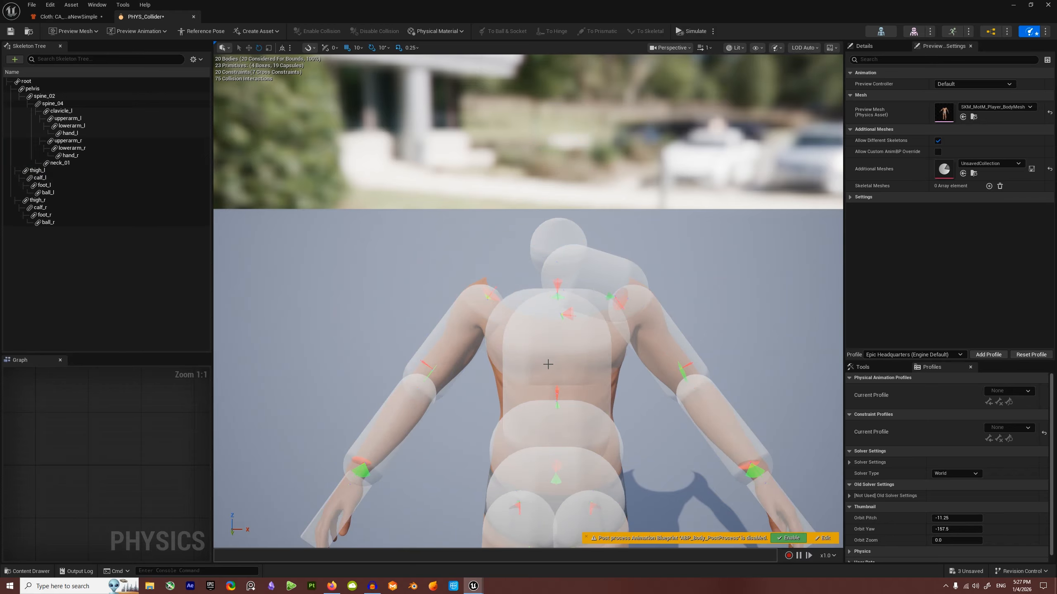
left_click(541, 345)
key("Delete")
left_click(530, 329)
key("Delete")
left_click(577, 275)
key("Delete")
Step: Delete the neck, arm, hand, pelvis, thigh, calf, foot and ball collision bodies
key("Delete")
left_click(458, 343)
key("Delete")
left_click(666, 345)
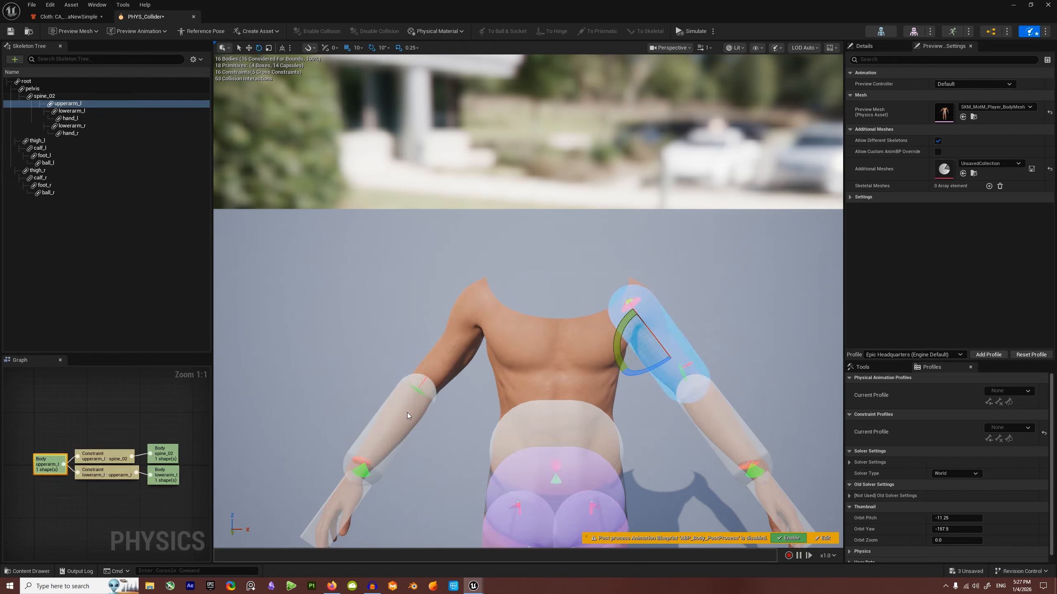
key("Delete")
left_click(409, 417)
key("Delete")
left_click(348, 500)
left_click(604, 251)
key("Delete")
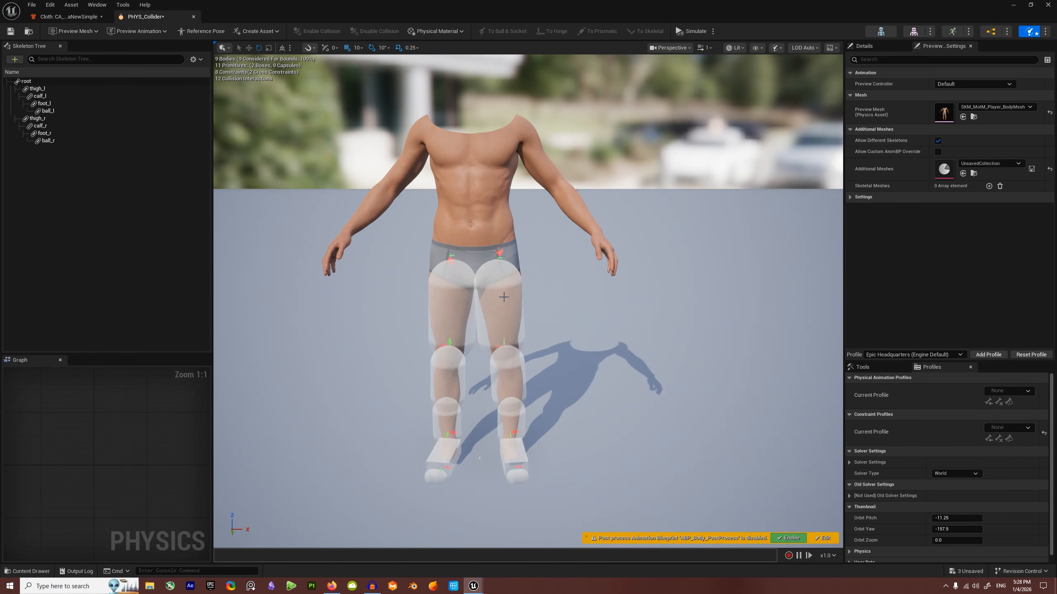
left_click(503, 296)
key("Delete")
left_click(454, 307)
key("Delete")
left_click(449, 366)
key("Delete")
key("Delete")
left_click(449, 479)
key("Delete")
left_click(443, 478)
key("Delete")
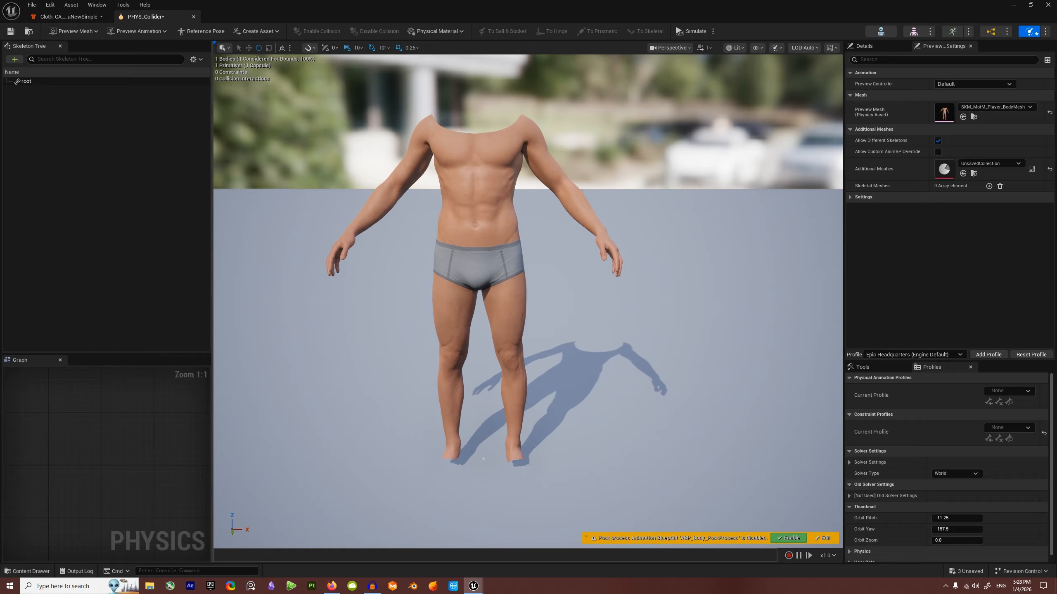
Step: Generate a skinned triangle mesh body on the pelvis and save PHYS_Collider
right_click(474, 192)
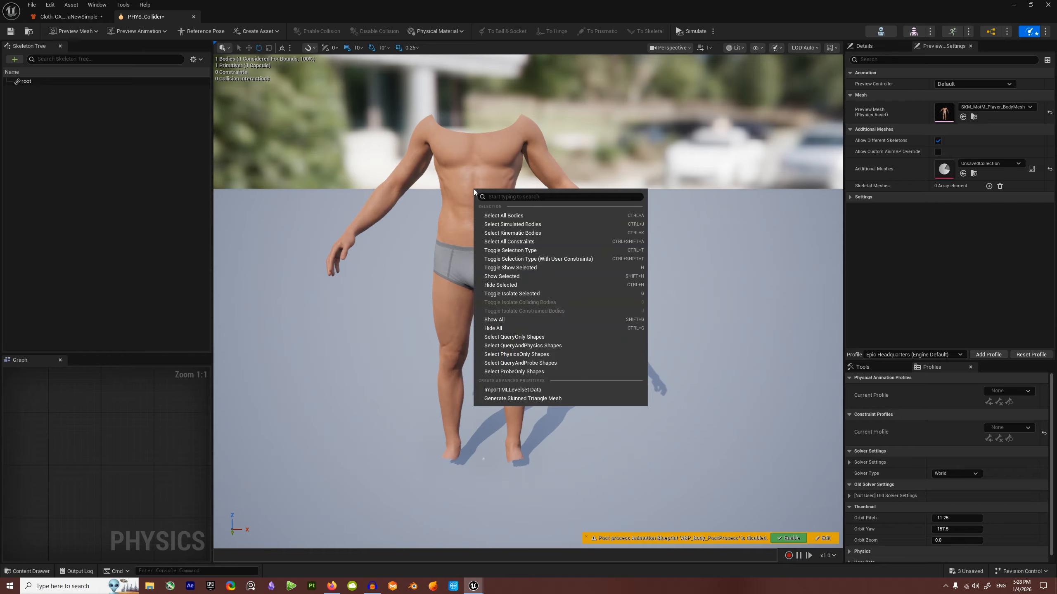
left_click(517, 398)
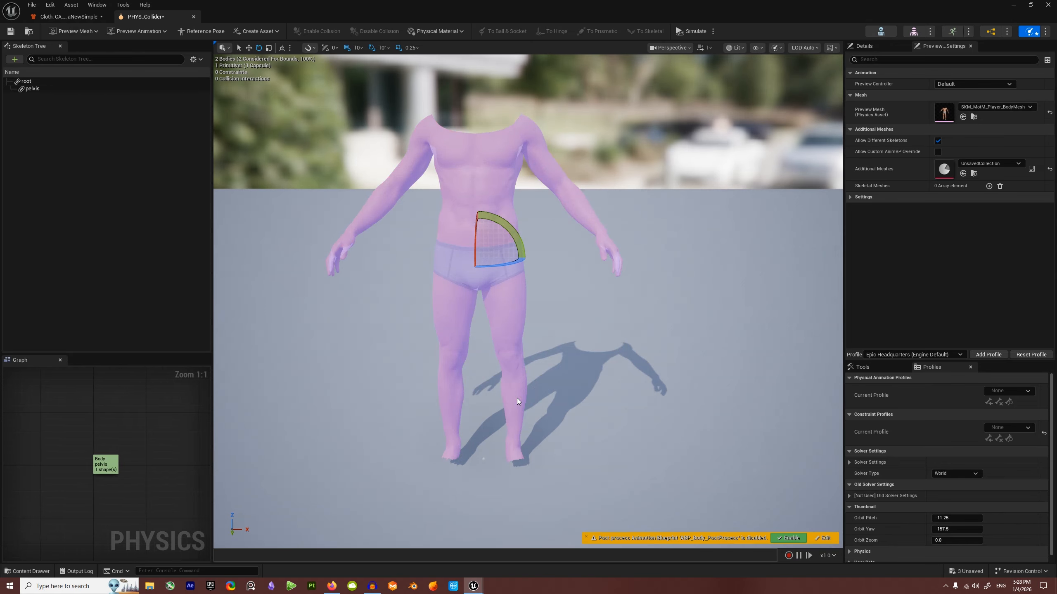
mouse_move(474, 163)
left_mouse_down("alt")
mouse_move(561, 163)
mouse_move(441, 164)
mouse_move(474, 164)
left_mouse_up("alt")
scroll(474, 164, "up", 3)
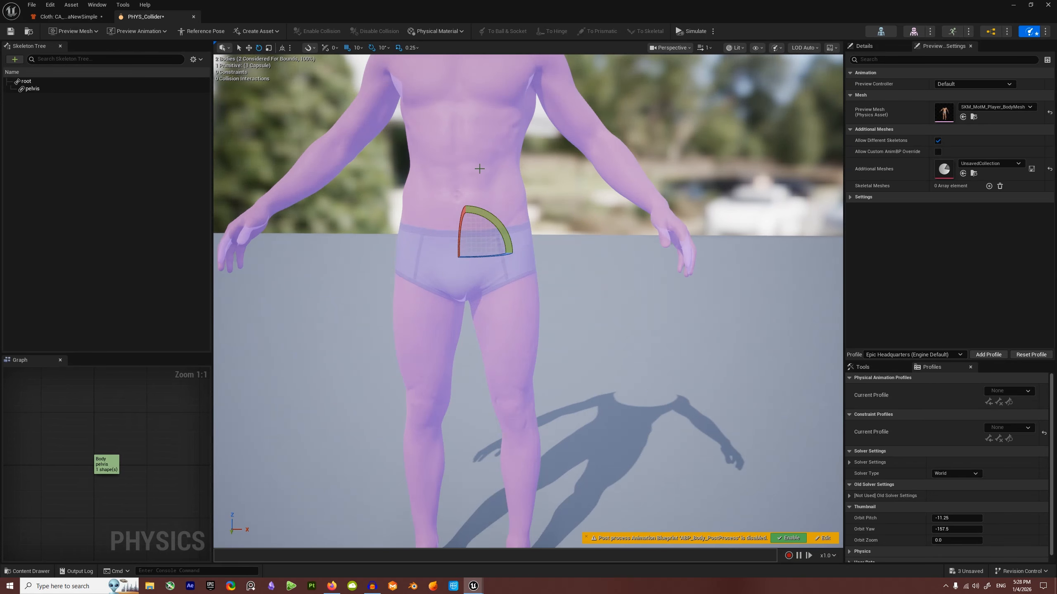
scroll(481, 168, "down", 3)
left_click(10, 32)
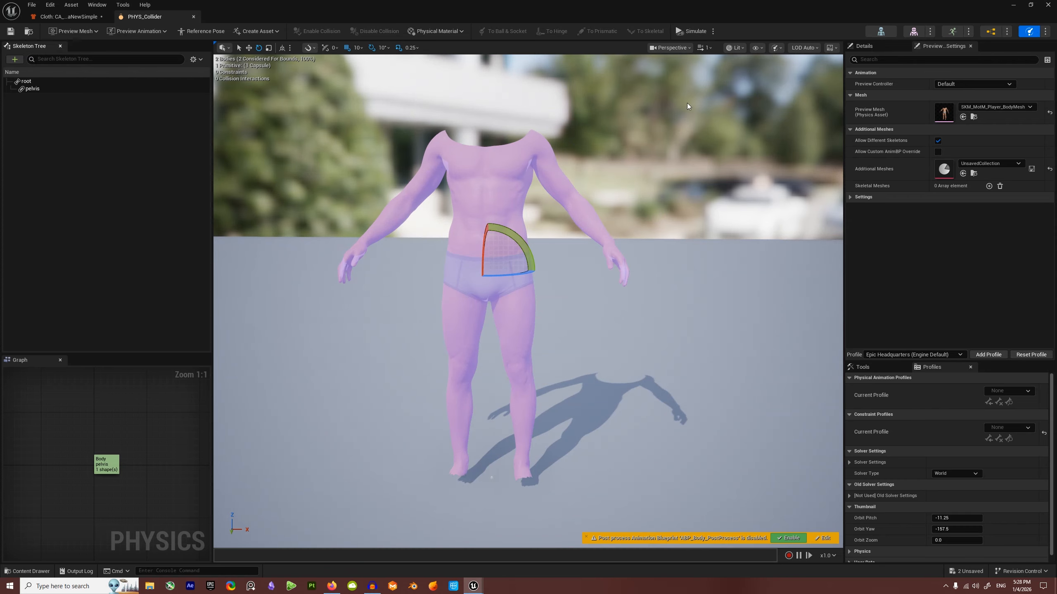
Step: Close the Physics Asset Editor and reopen the CA_BarcaNewSimple cloth asset
left_click(1054, 5)
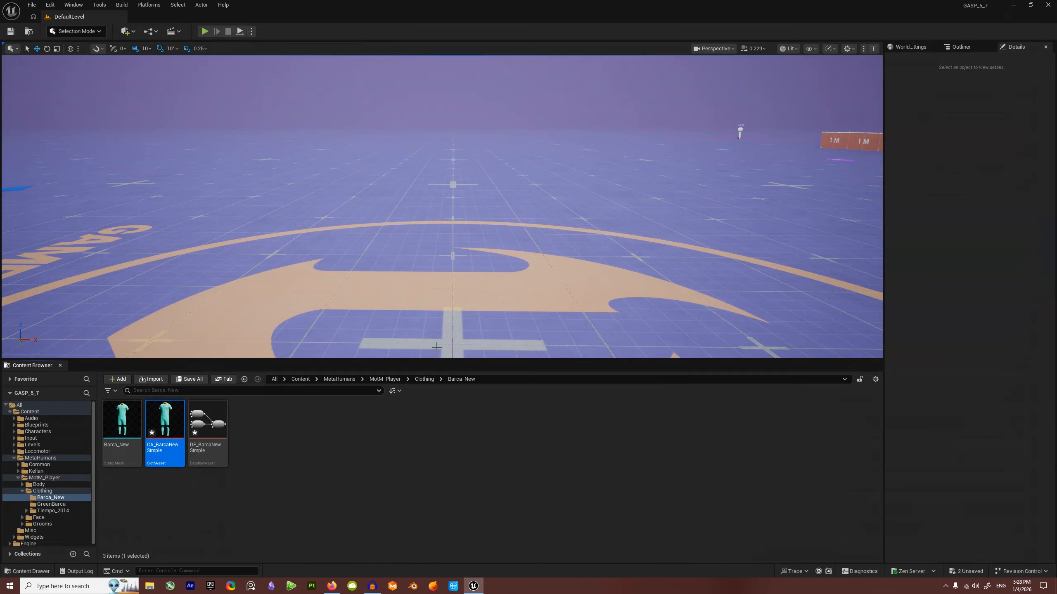
double_click(166, 421)
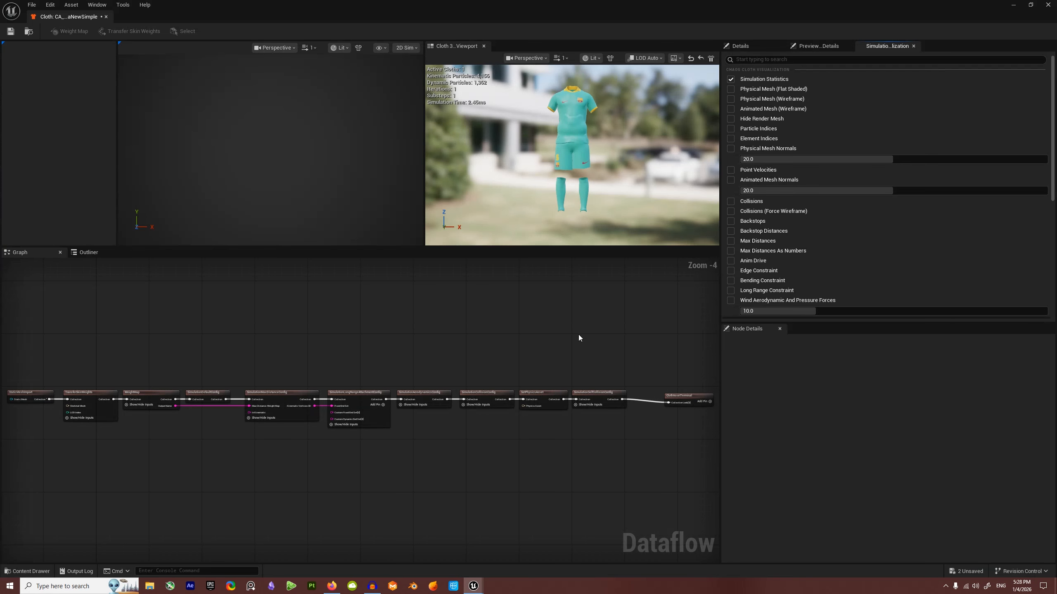
scroll(590, 360, "up", 5)
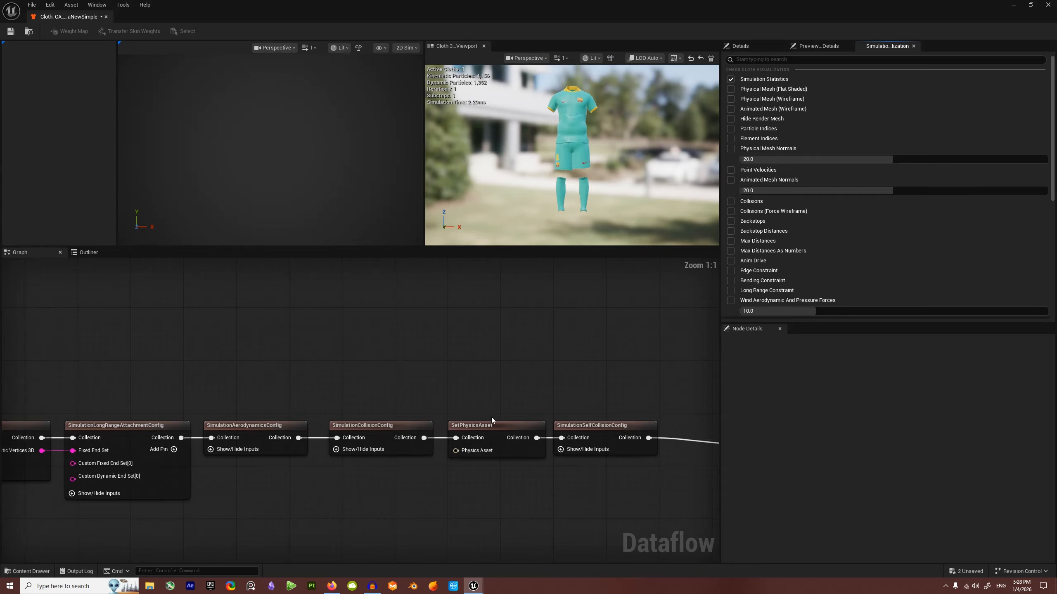
Step: Swap SetPhysicsAsset's physics asset to PHYS_Collider and check the simulating kit
left_click(497, 426)
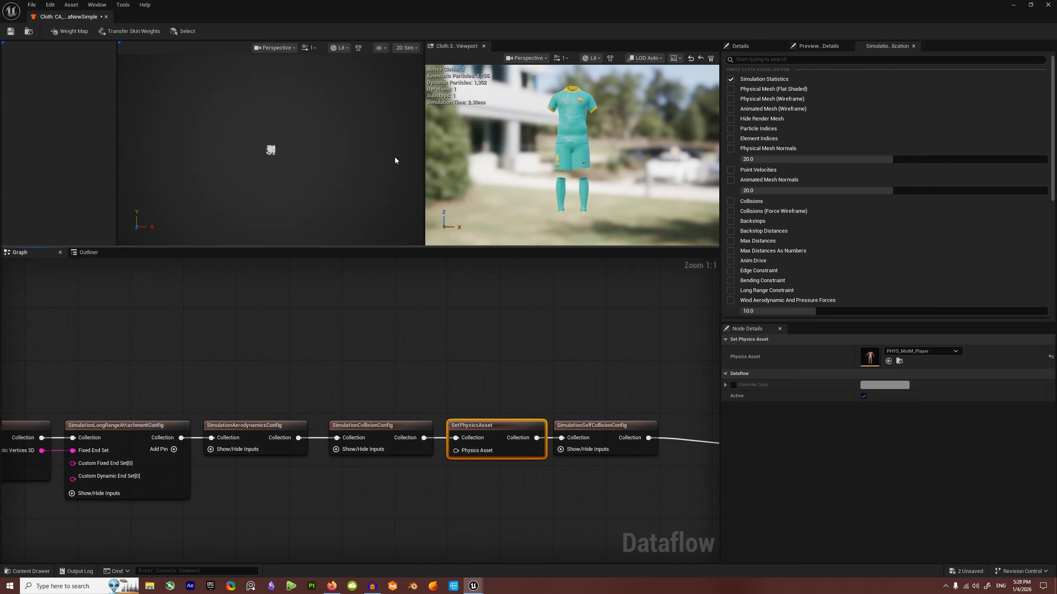
left_click(921, 352)
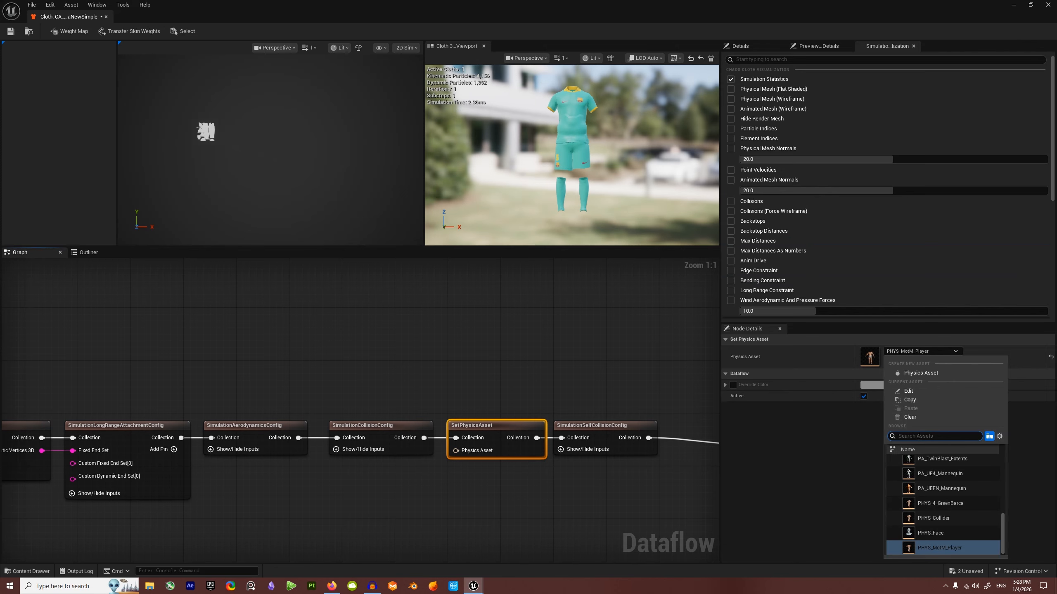
type("cool")
key("BackSpace")
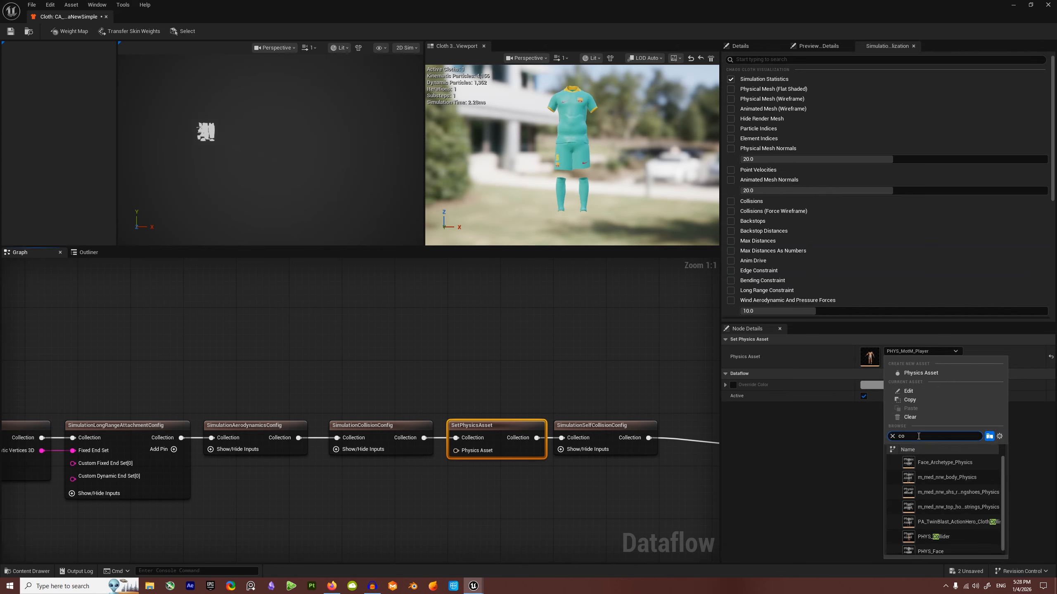
type("lli")
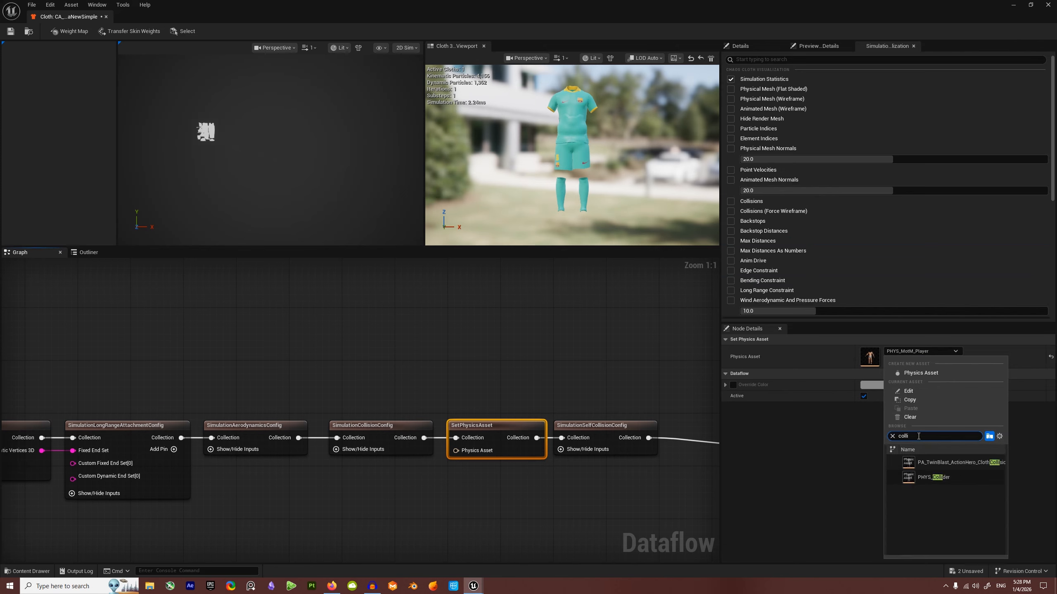
left_click(937, 476)
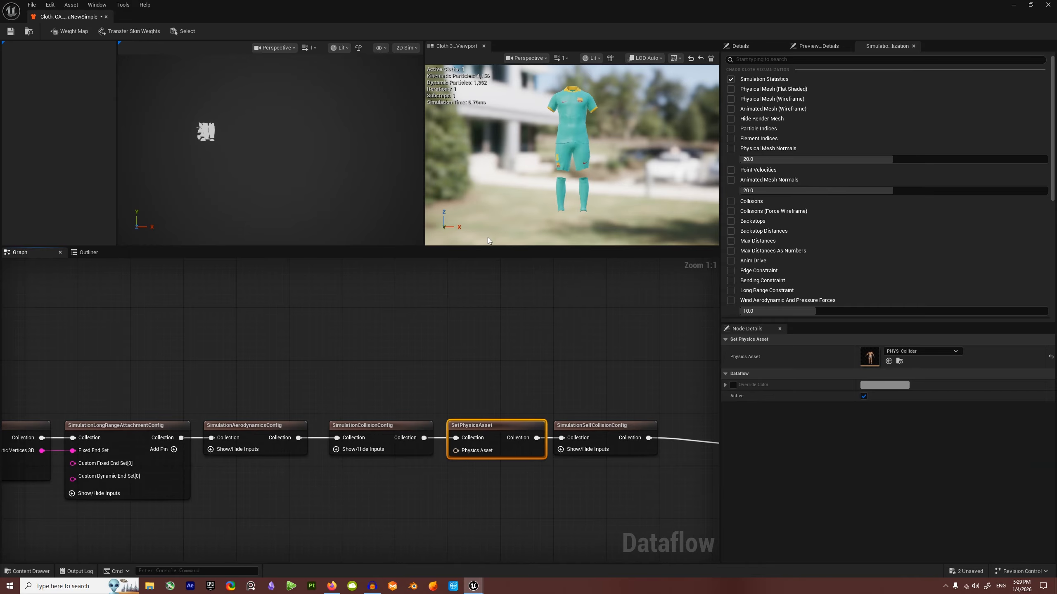
left_click_drag(611, 155, 597, 131)
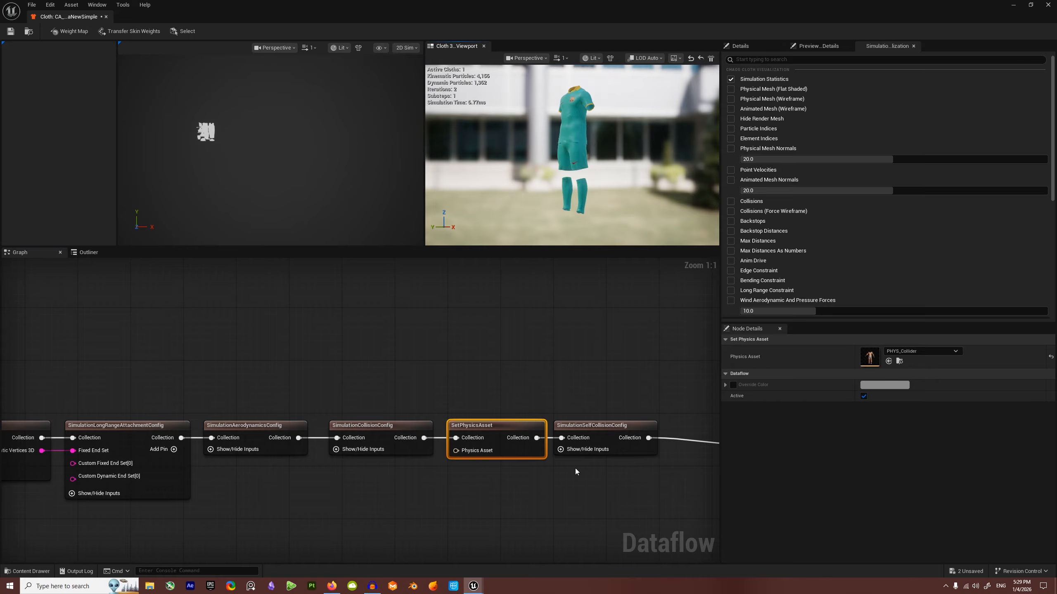
left_click(587, 426)
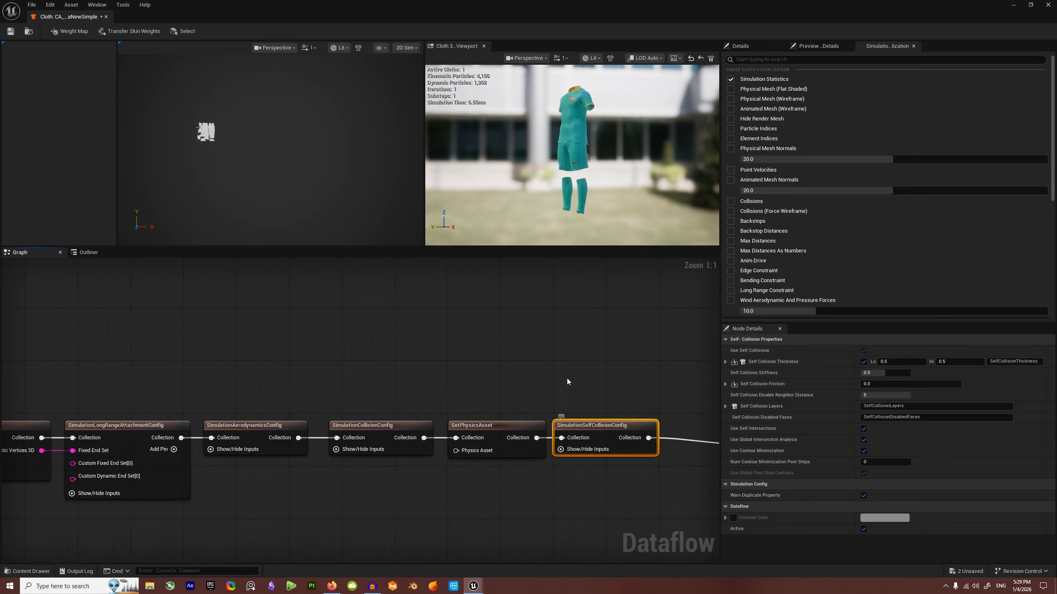
Step: Check that SetPhysicsAsset uses PHYS_Collider, inspect SimulationAerodynamicsConfig, and orbit the cloth preview
left_click(469, 430)
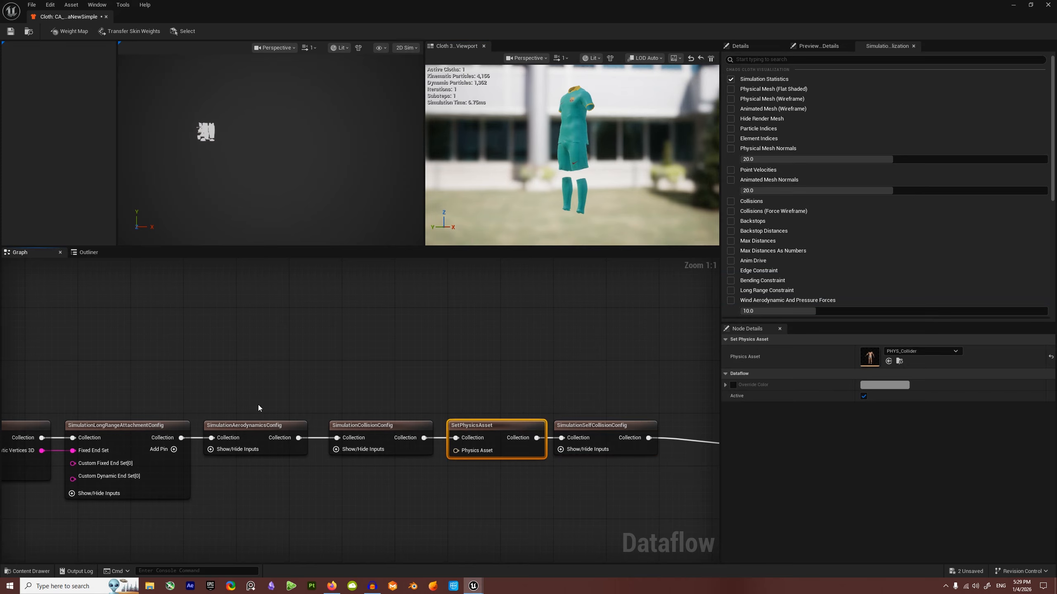
left_click(247, 425)
scroll(505, 185, "up", 5)
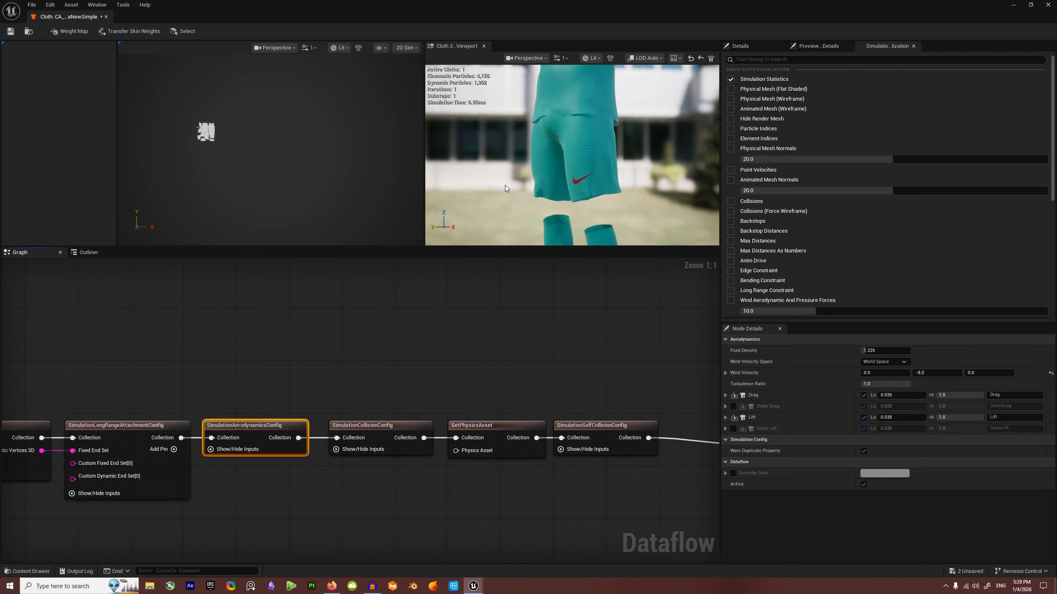
scroll(594, 182, "down", 3)
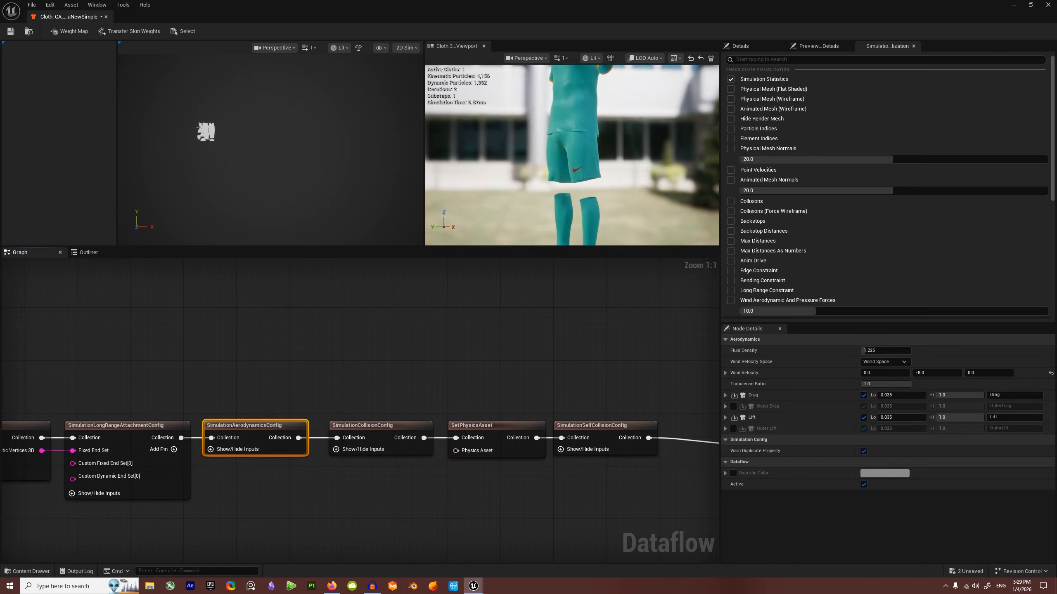
left_click_drag(595, 182, 553, 191, "alt")
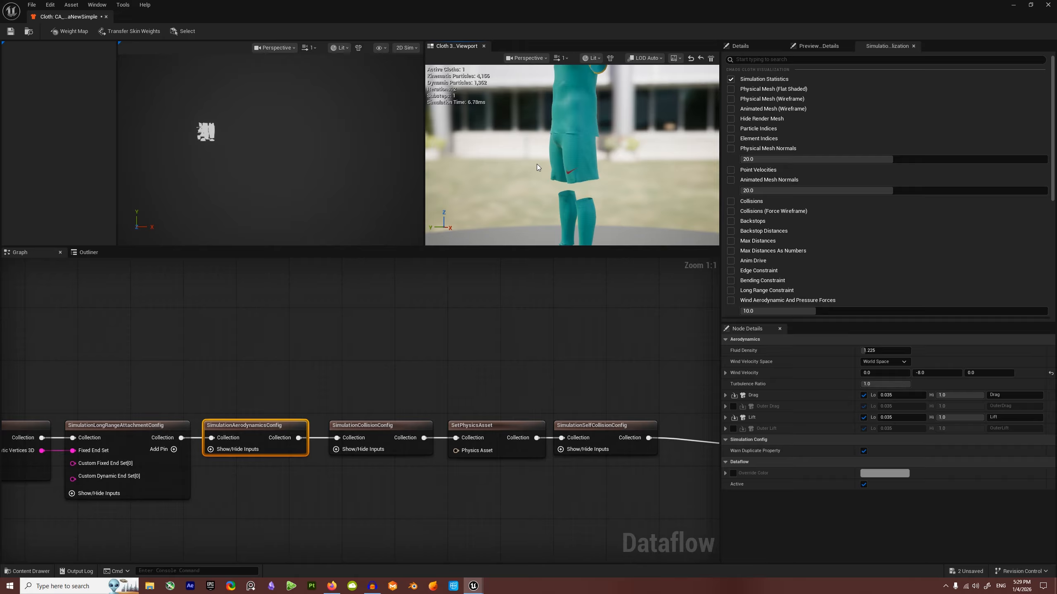
scroll(560, 151, "down", 3)
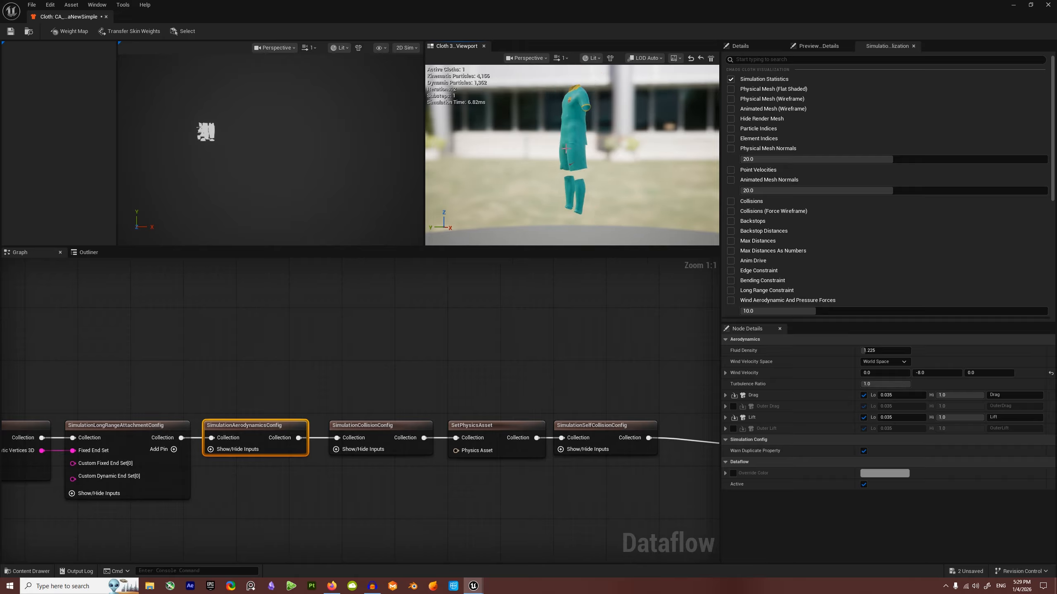
Step: In Preview Scene Settings, set the preview Skeletal Mesh Asset to SKM_MotM_Player_BodyMesh
left_click(818, 46)
left_click(740, 46)
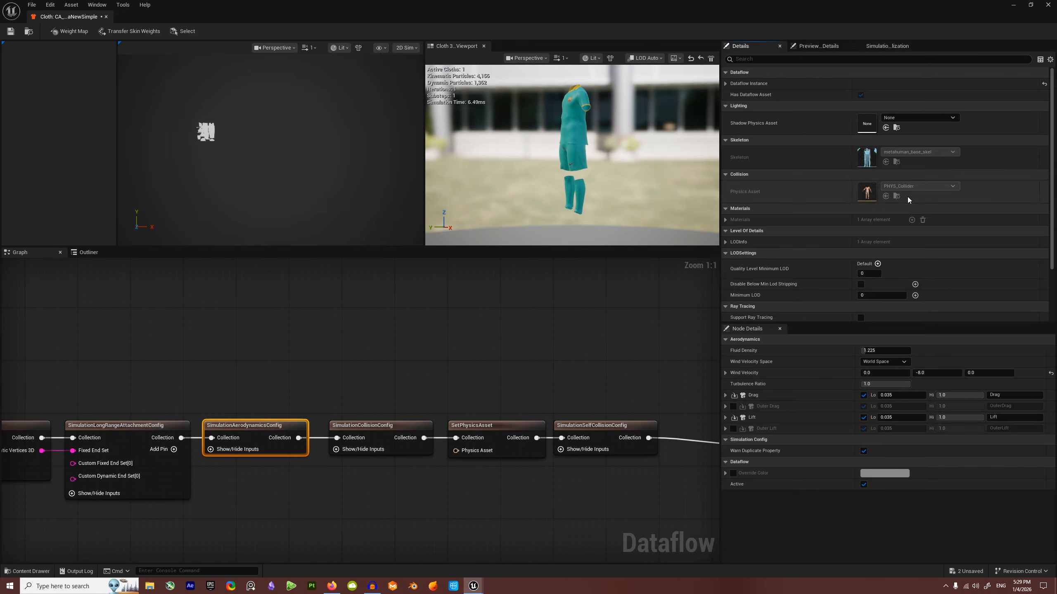
left_click(817, 46)
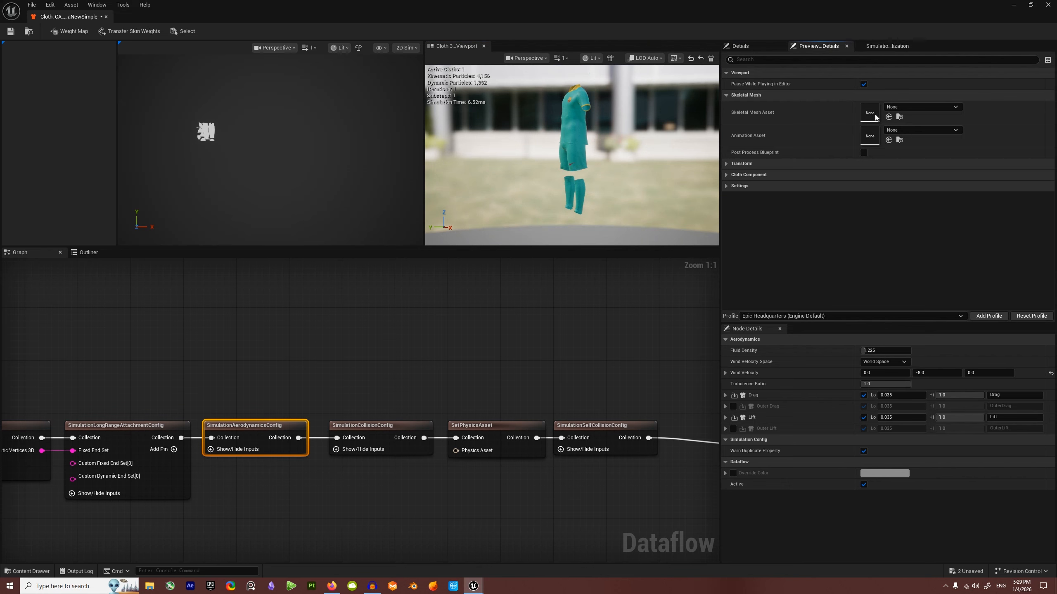
left_click(908, 107)
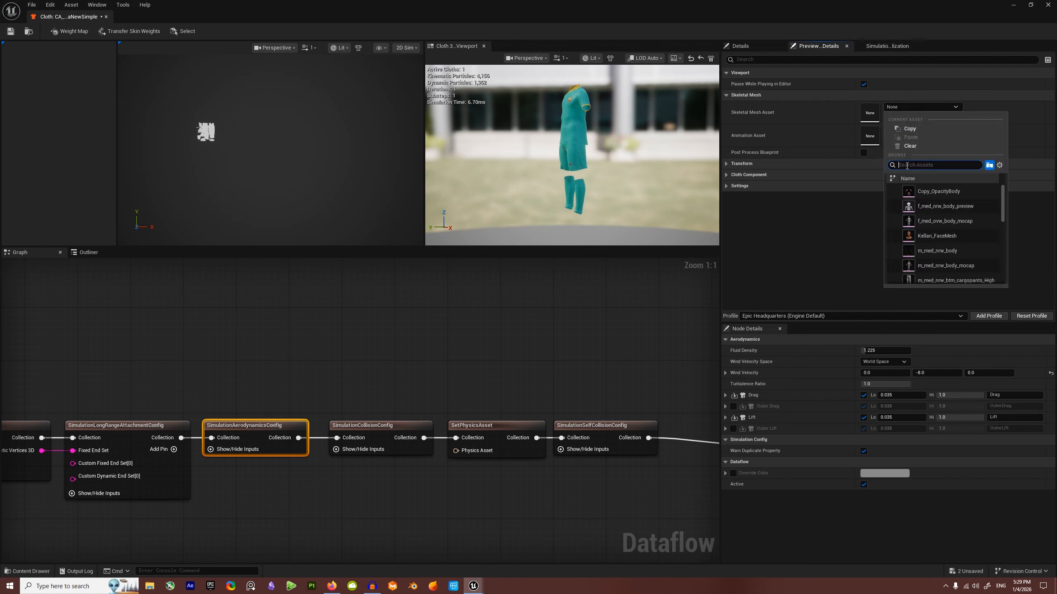
type("motm")
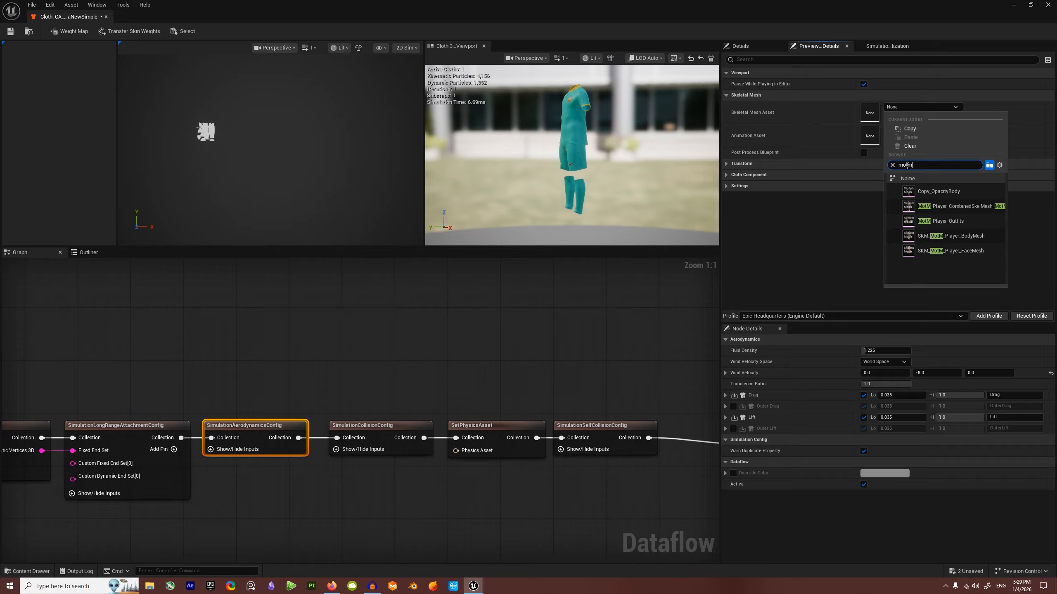
left_click(961, 236)
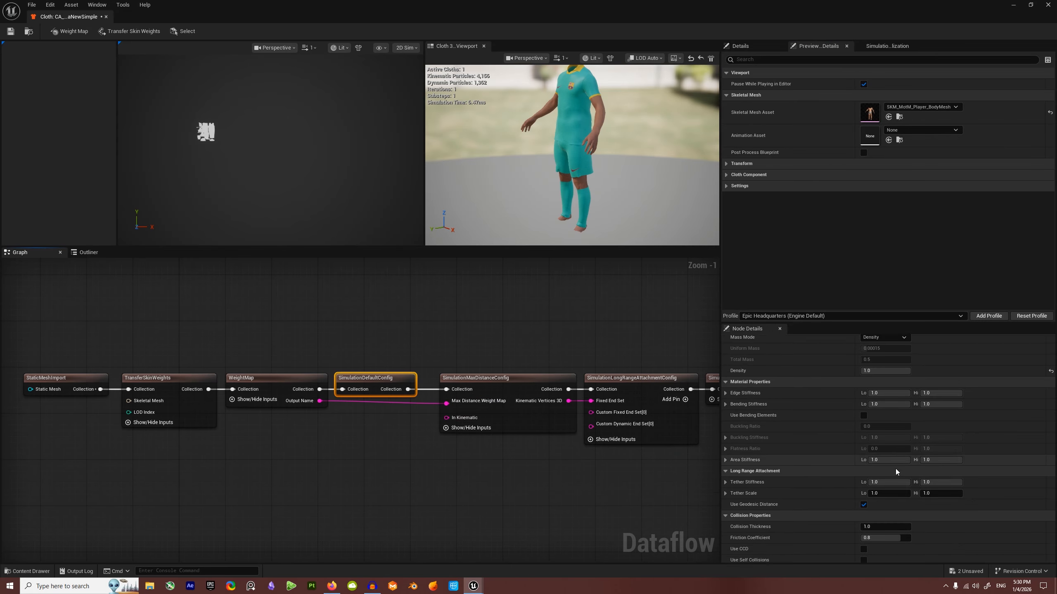
Step: Set Iteration Count to 10 in SimulationDefaultConfig
scroll(895, 469, "down", 3)
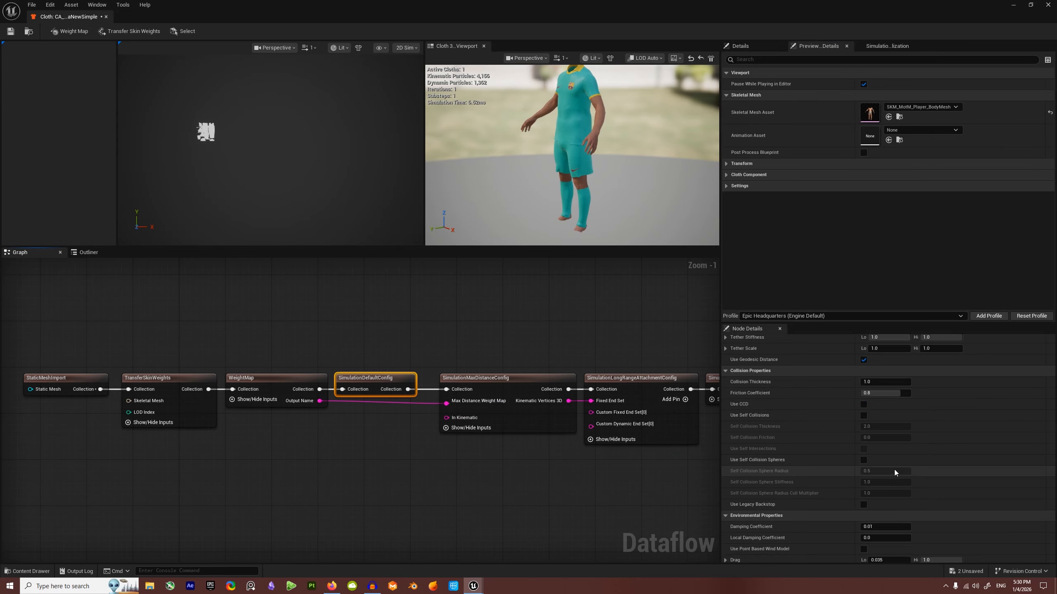
scroll(896, 489, "down", 3)
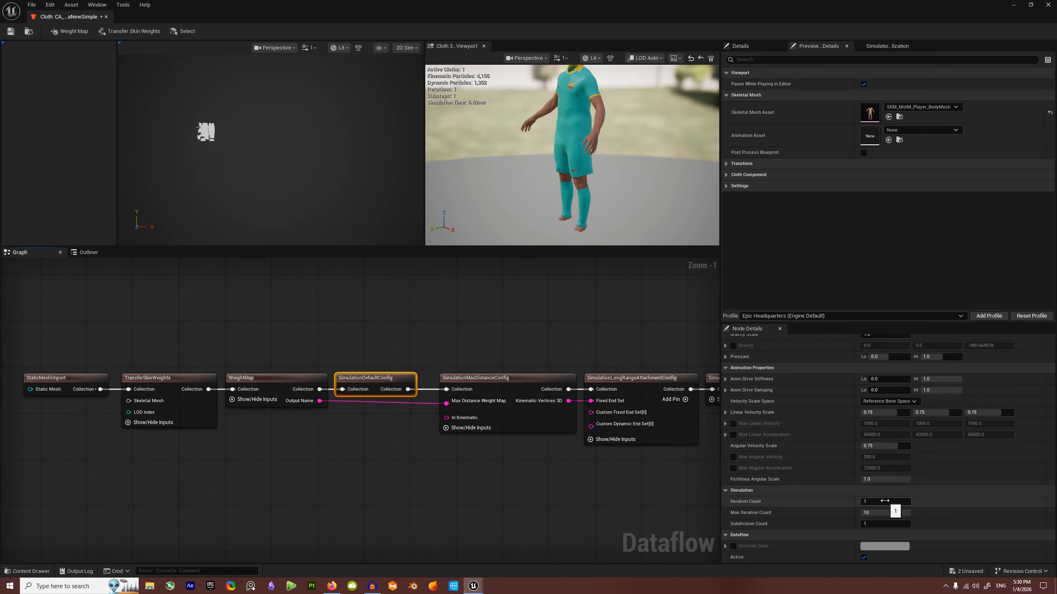
left_click(885, 501)
type("10")
key("Return")
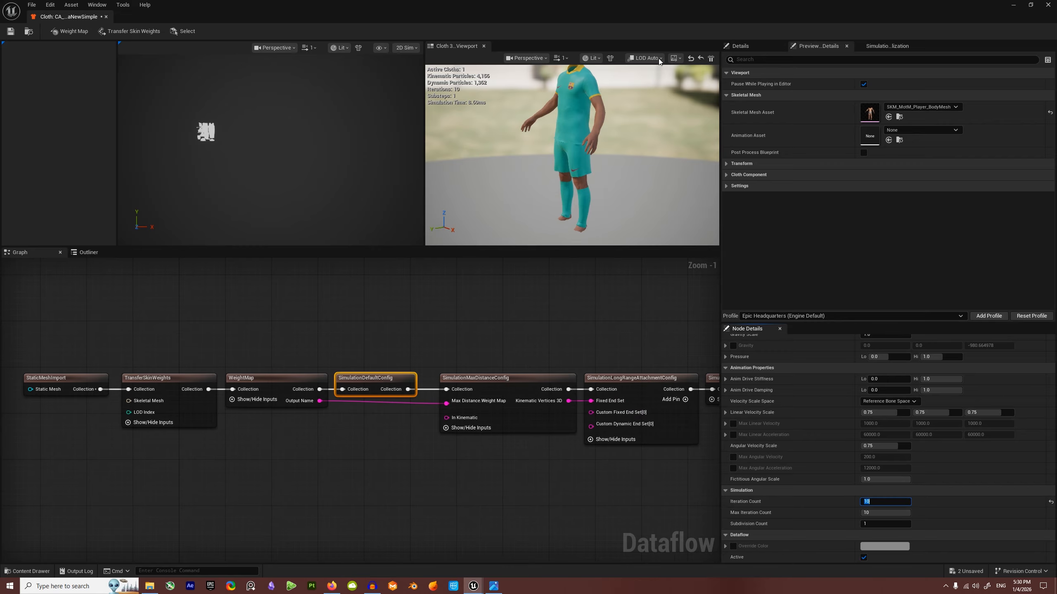
Step: Toggle the Simulation Statistics overlay off and on, then view the mesh resolution slide maximized
left_click(886, 46)
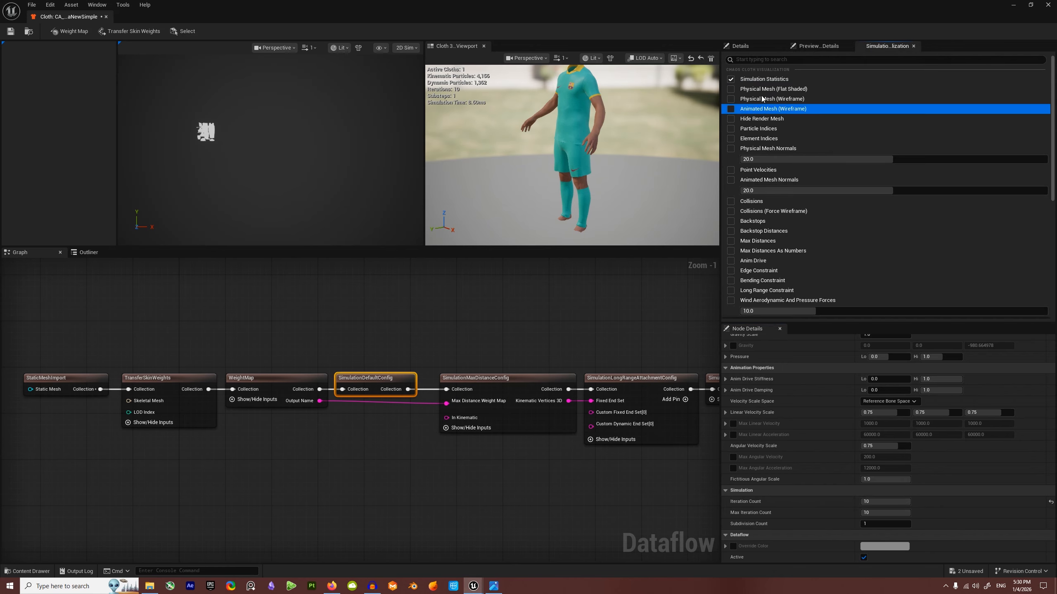
left_click(734, 79)
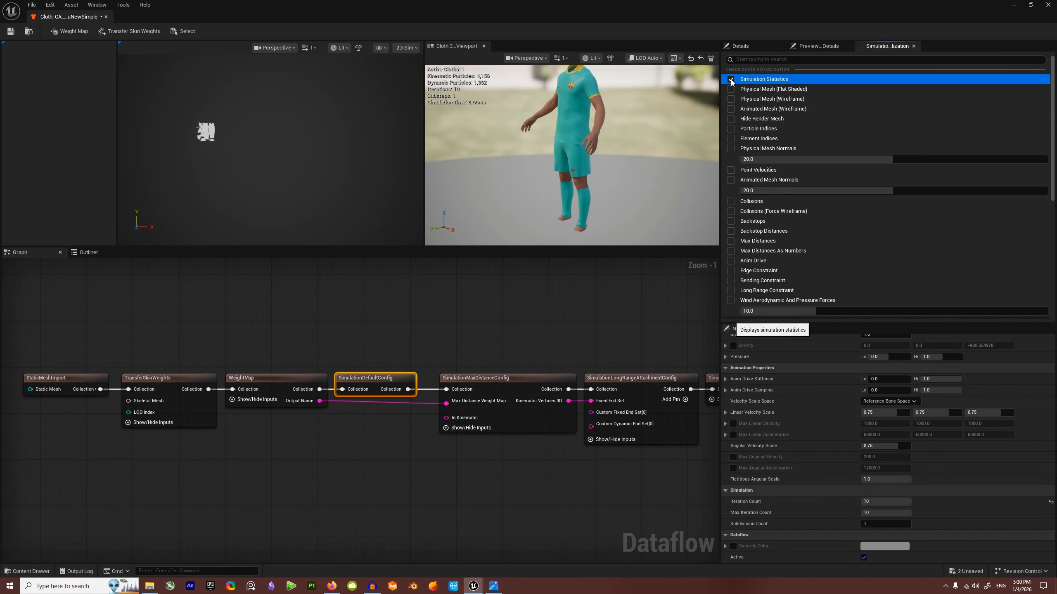
left_click(732, 80)
left_click(731, 79)
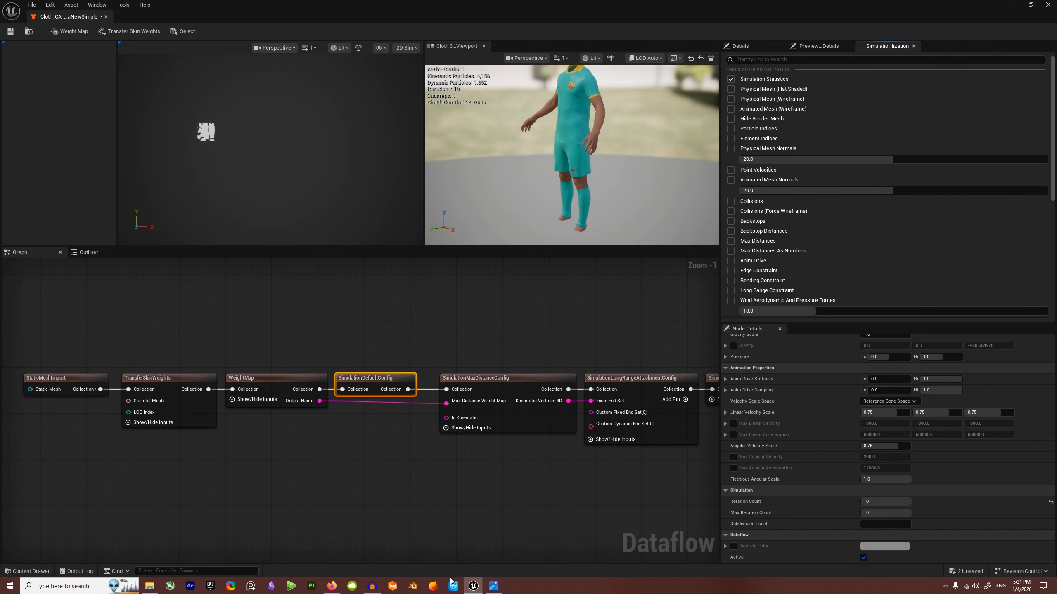
left_click(494, 586)
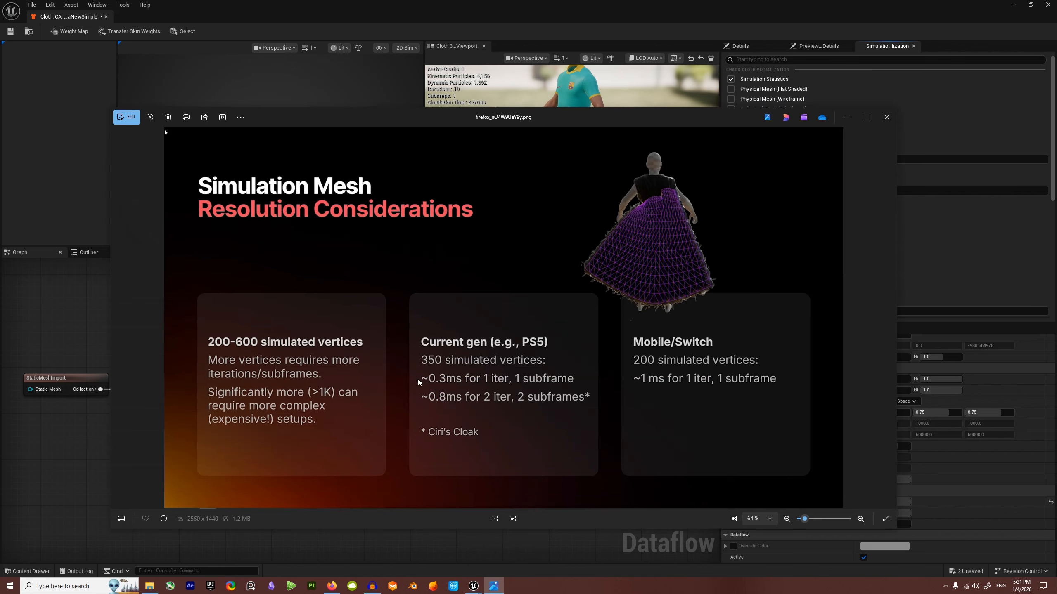
left_click(866, 117)
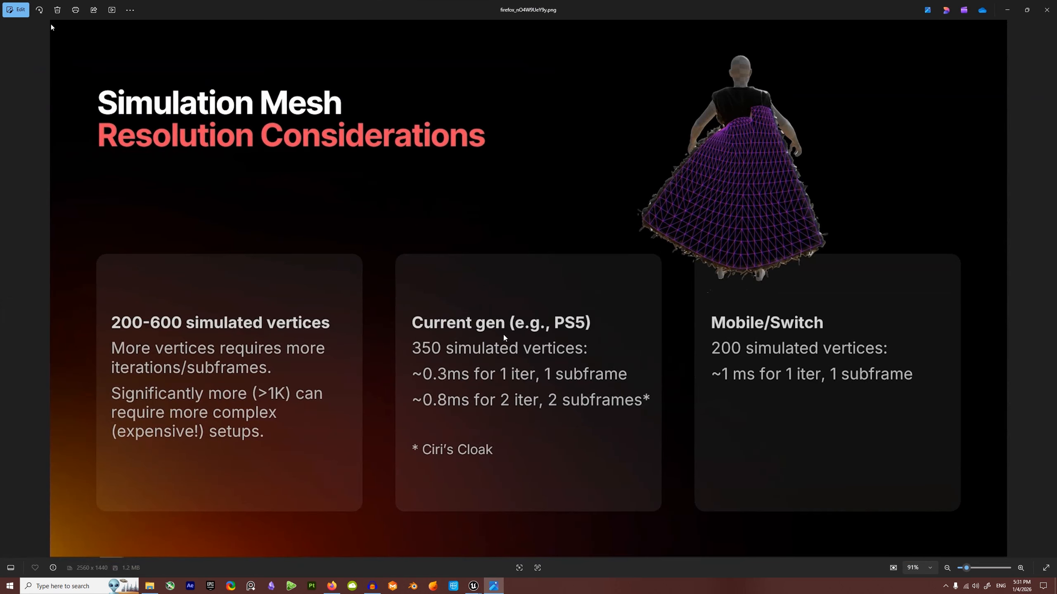